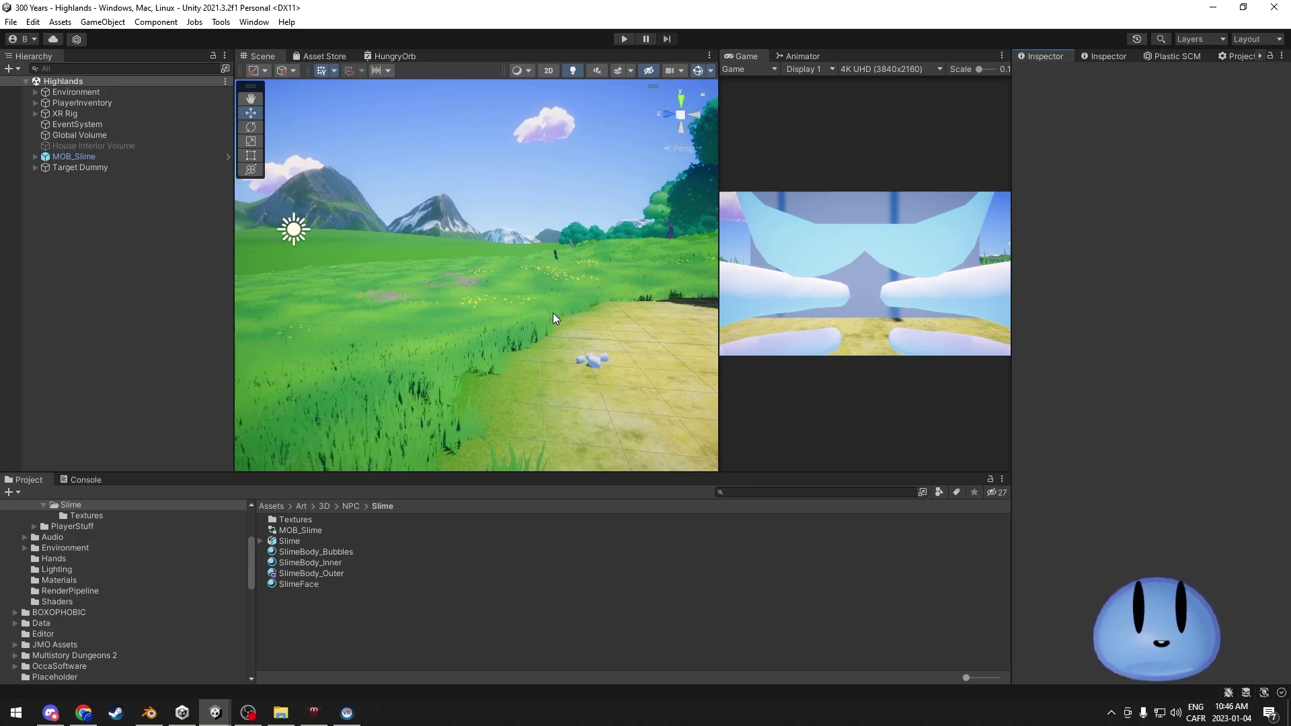
Step: Expand the Environment group and select Polyverse Skies to show its sky settings
right_click_drag(569, 311, 609, 225)
right_click_drag(447, 297, 717, 397)
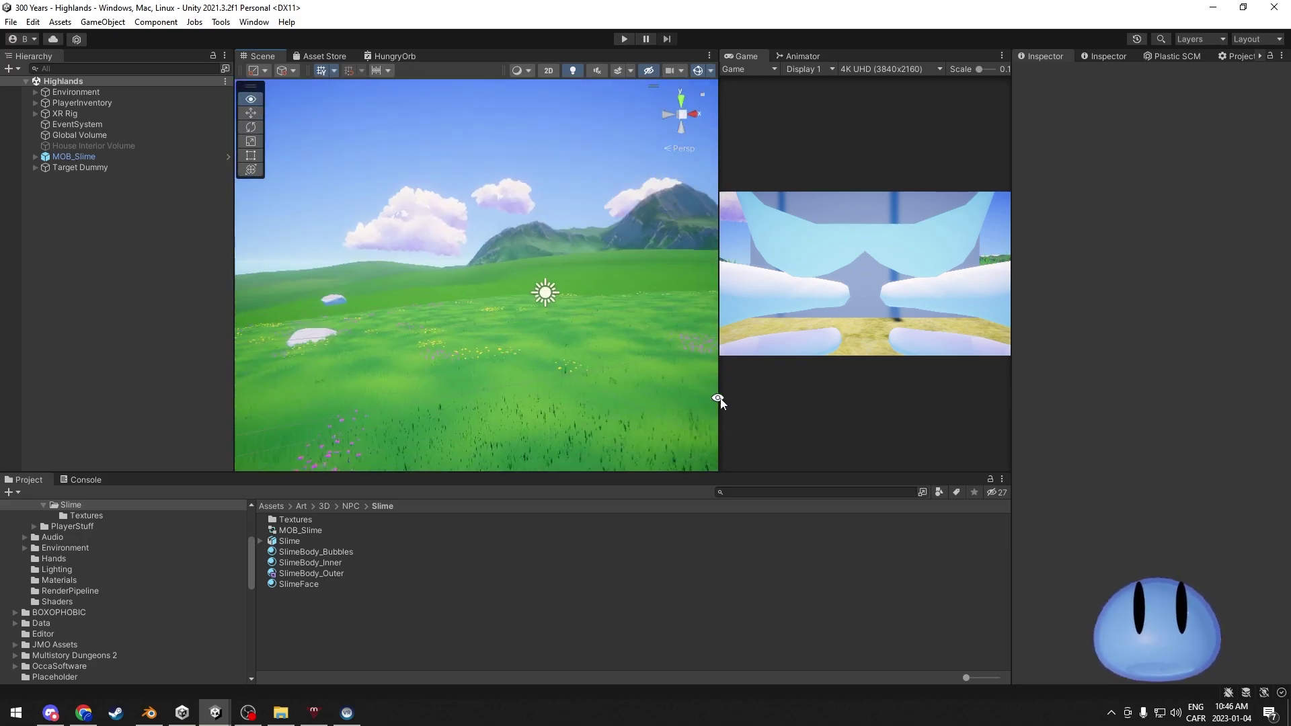
left_click(34, 92)
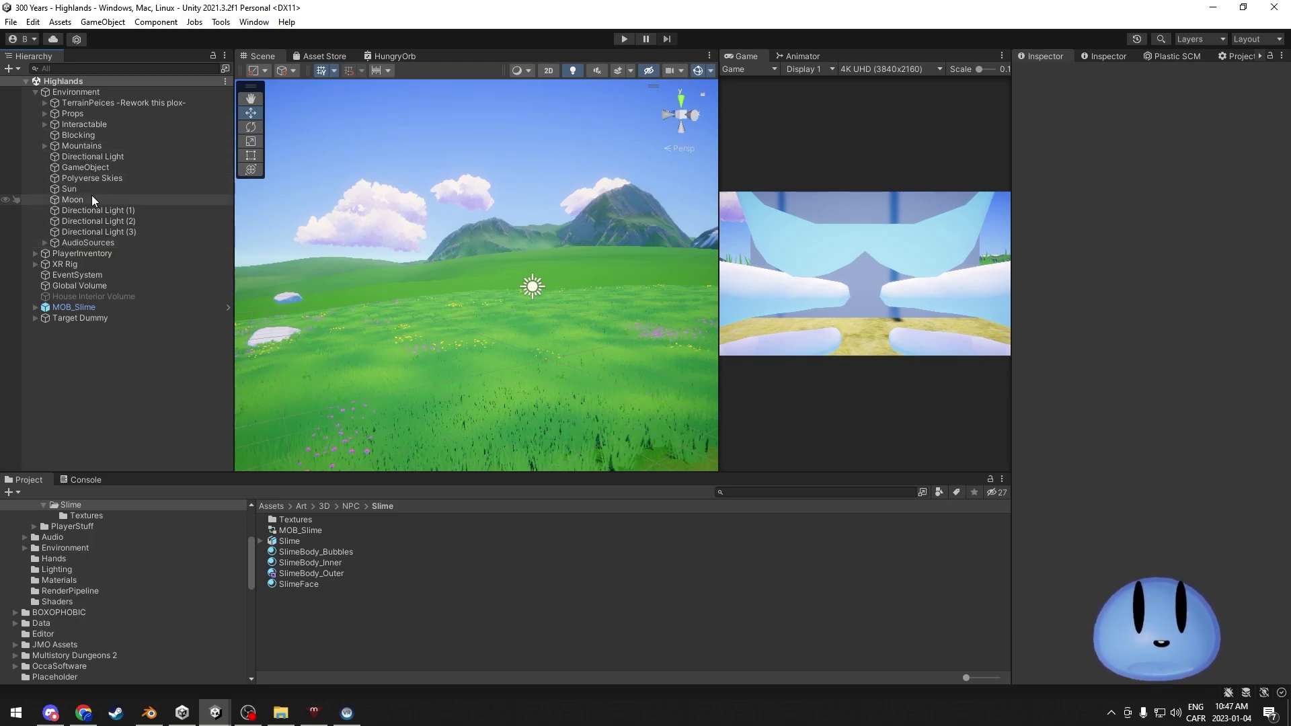
left_click(86, 178)
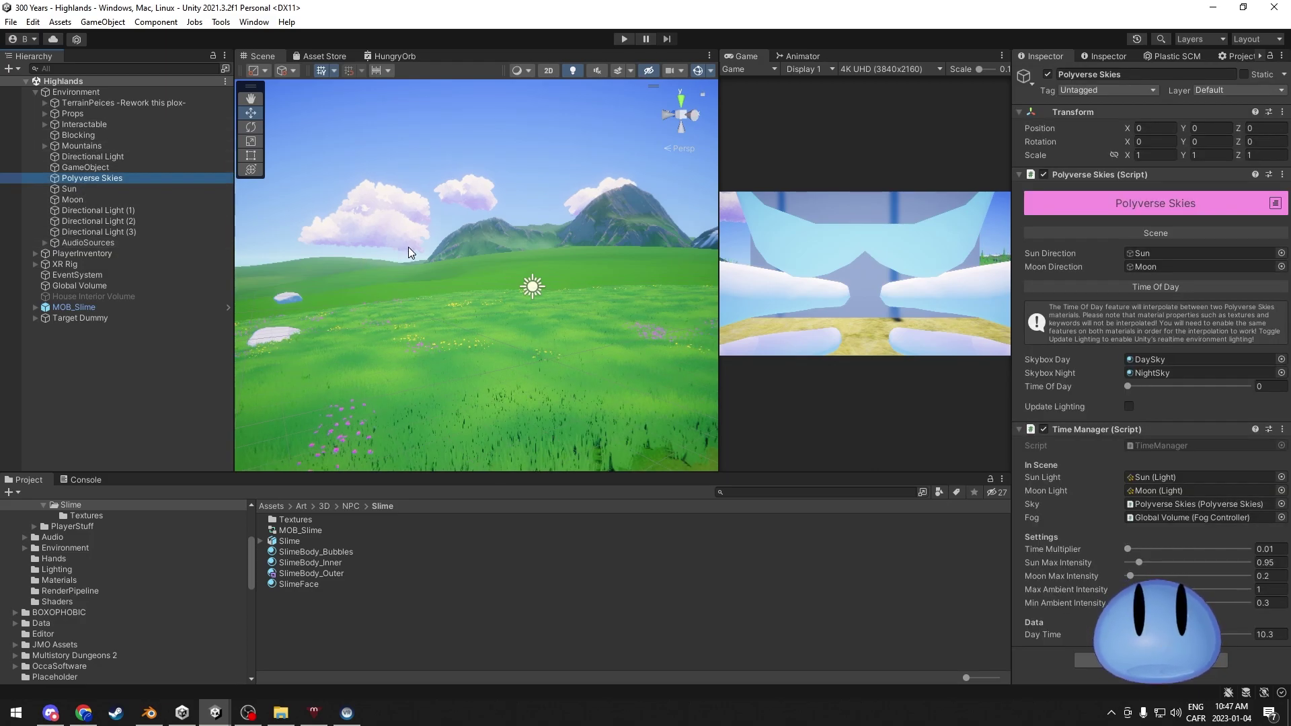
right_click_drag(409, 252, 655, 294)
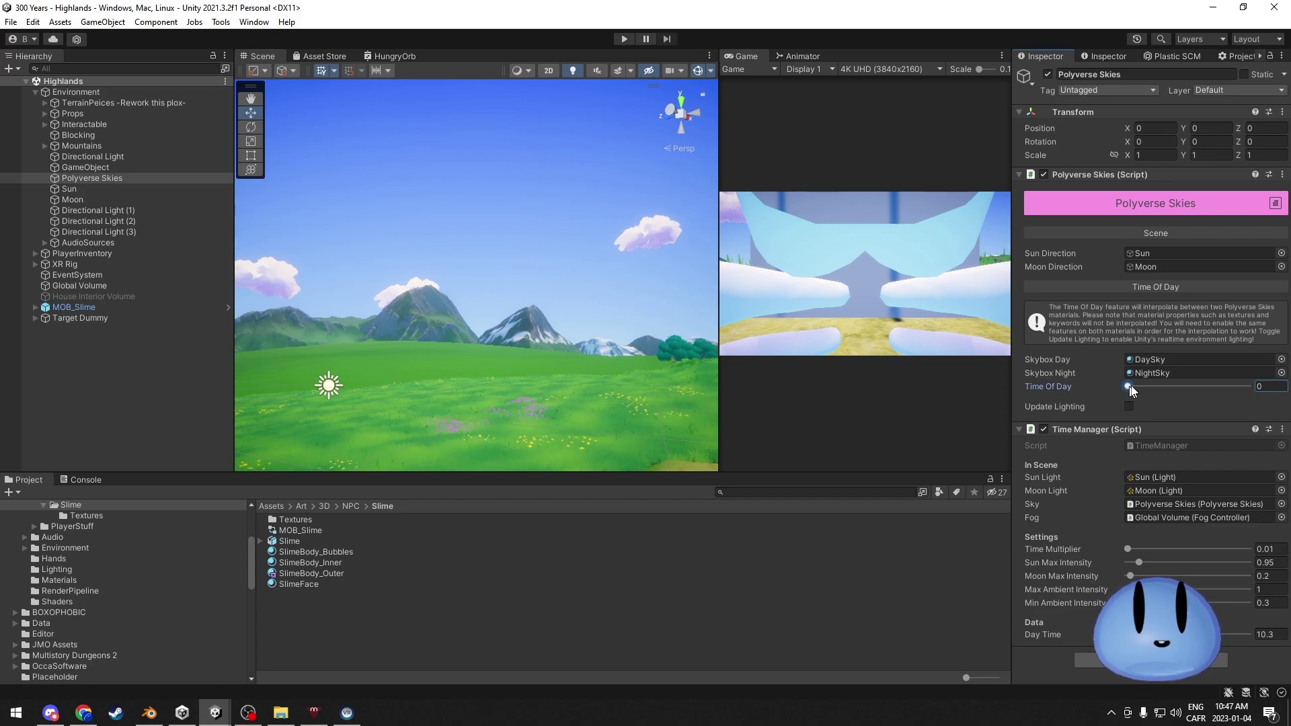
Step: Preview night by sliding Time Of Day to 1, then return it to 0 for daytime clouds
left_click_drag(1124, 386, 1249, 386)
right_click_drag(431, 268, 568, 212)
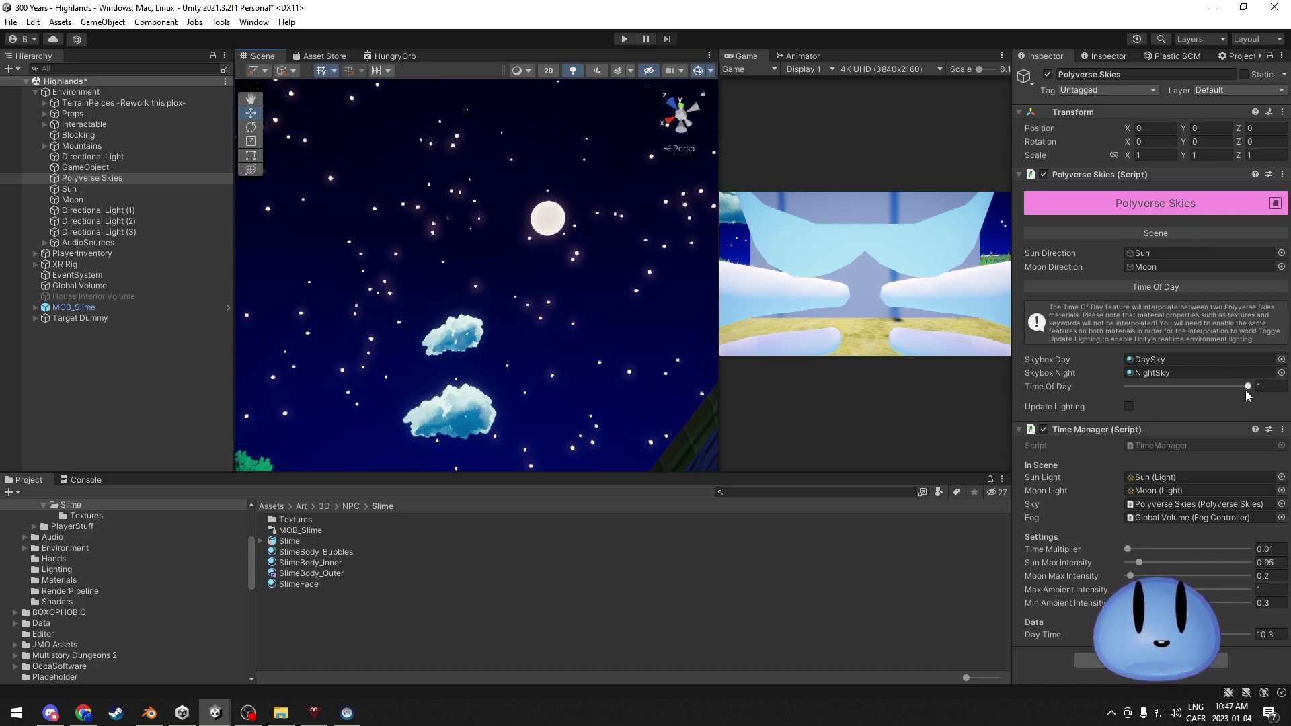
left_click_drag(1247, 388, 1083, 380)
right_click_drag(557, 237, 431, 311)
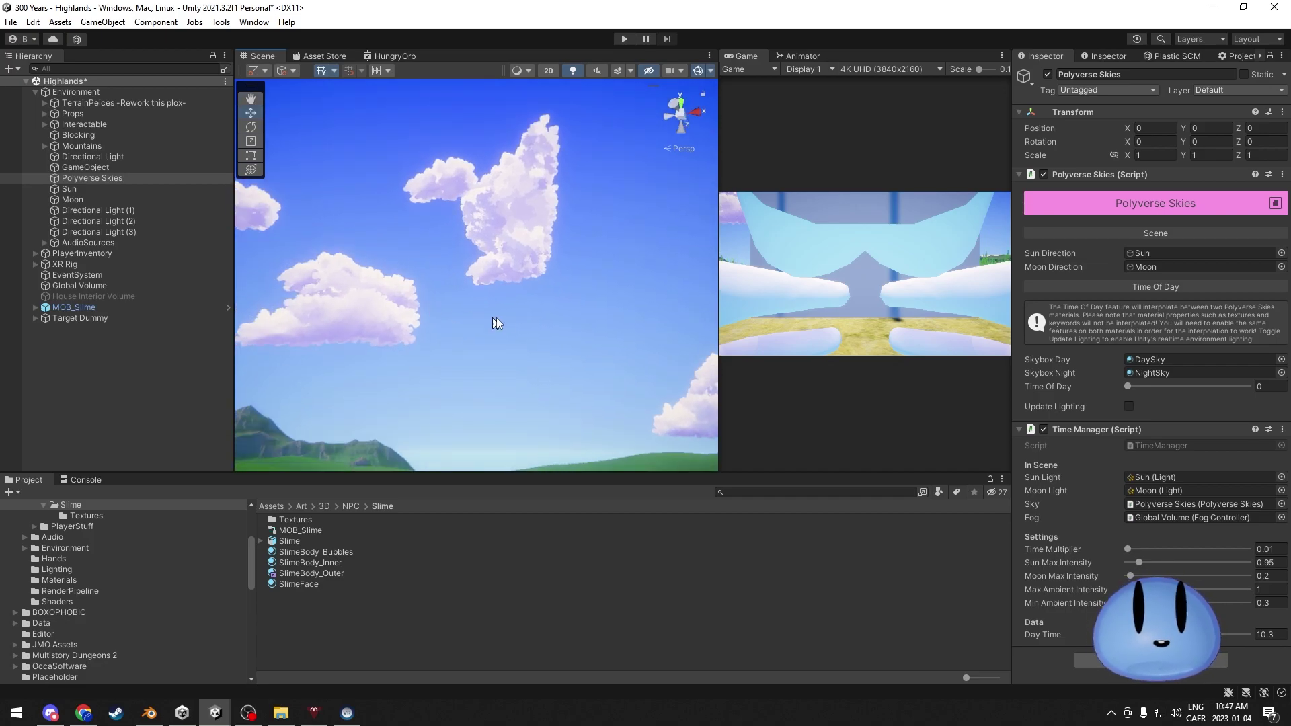
right_click_drag(500, 317, 481, 345)
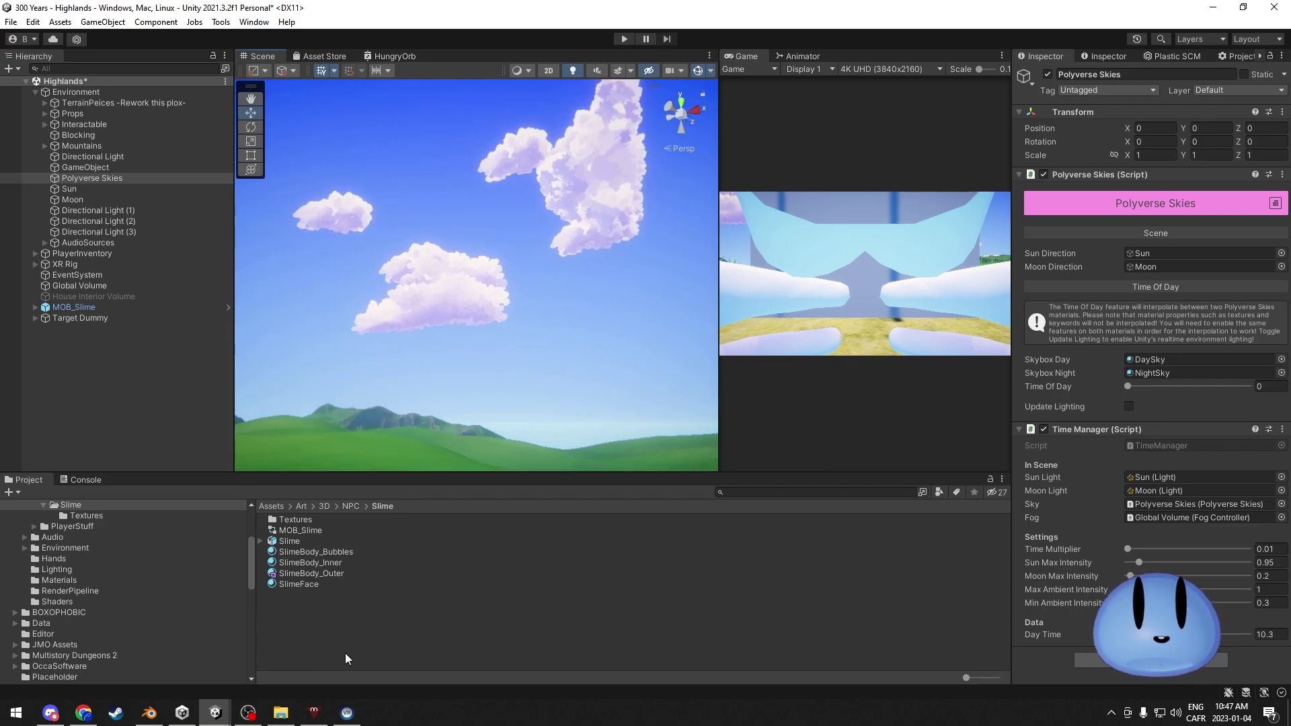
left_click(149, 713)
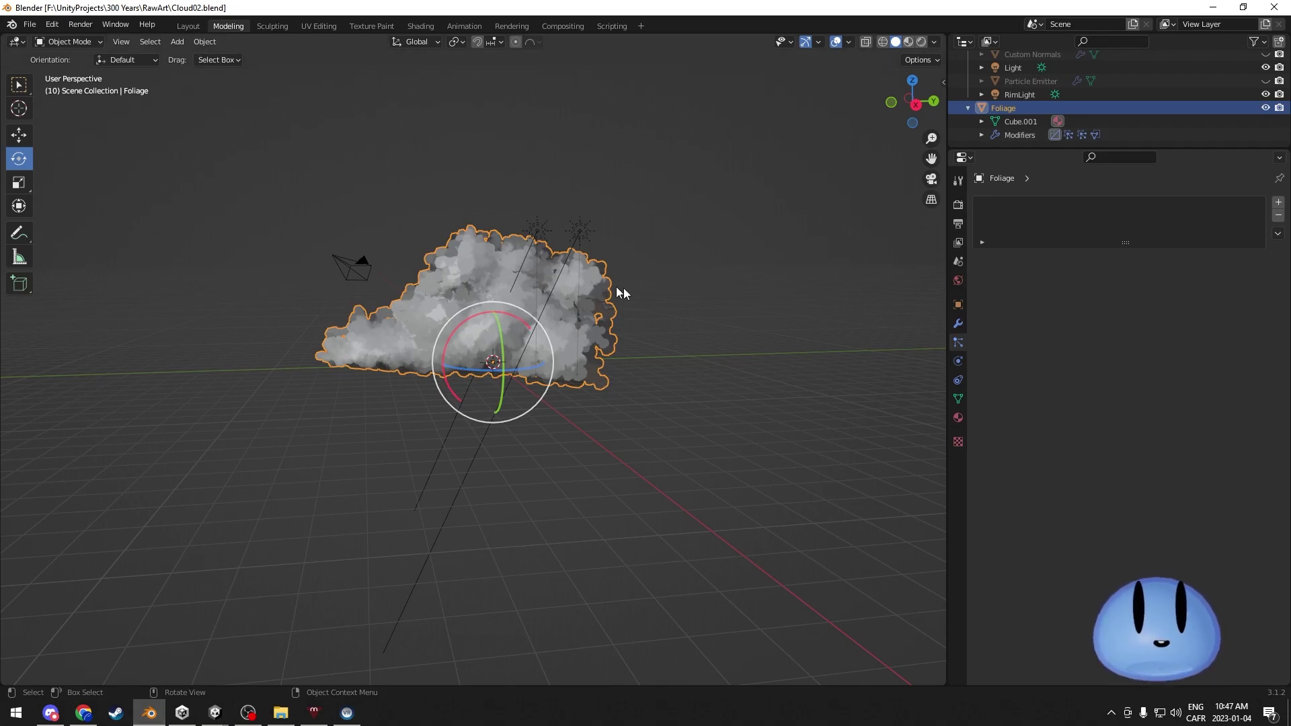
middle_click_drag(626, 296, 545, 304)
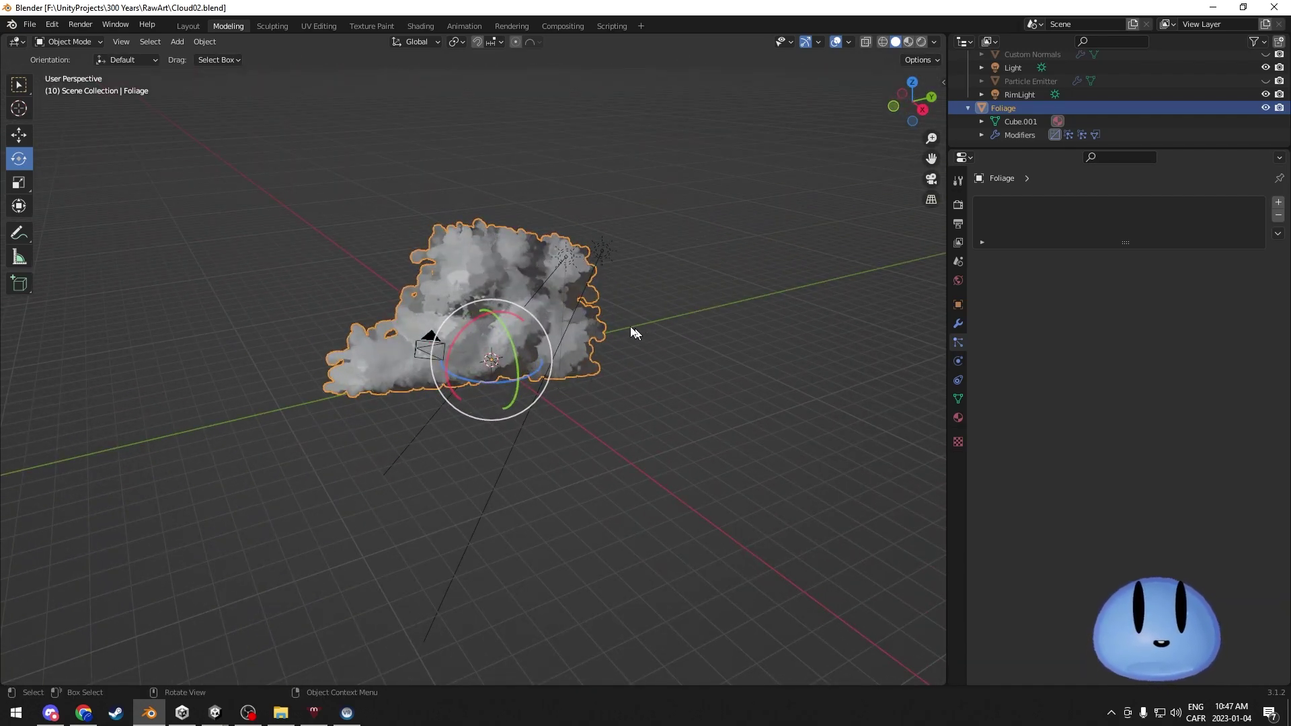
middle_click_drag(626, 329, 604, 310)
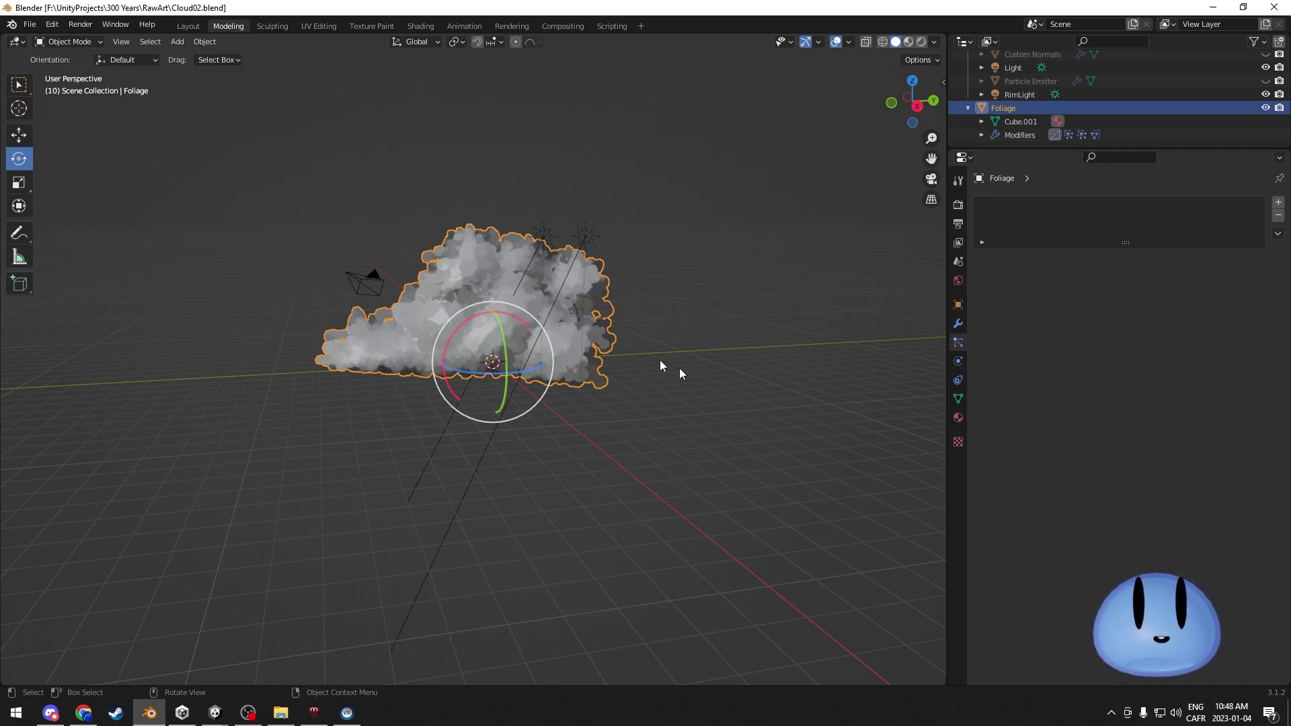
middle_click_drag(341, 409, 398, 404)
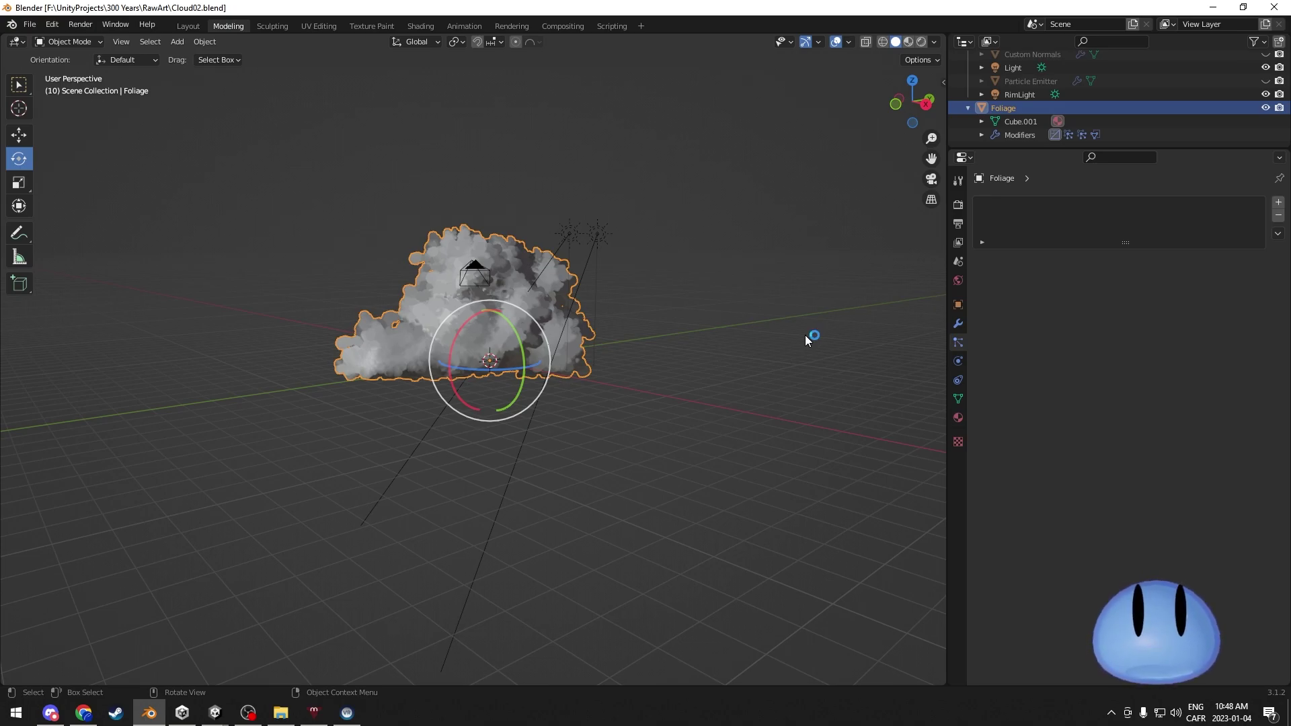
middle_click_drag(805, 335, 587, 365)
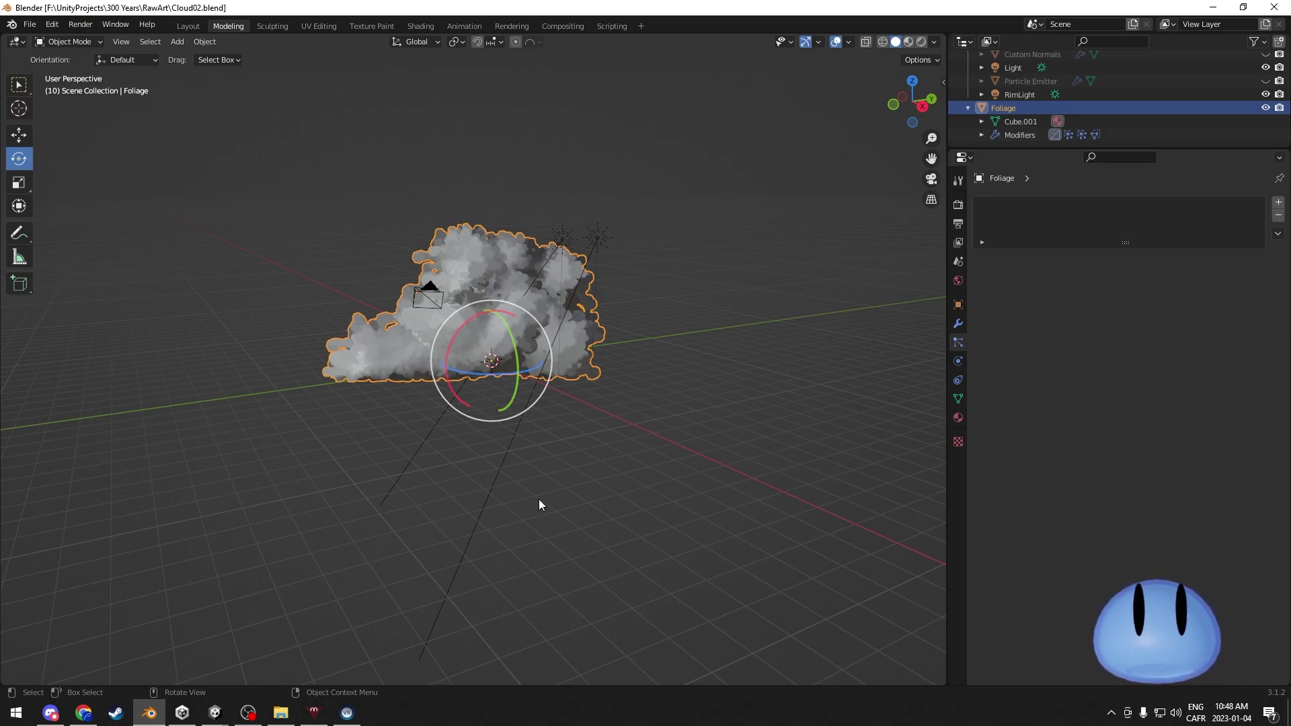
middle_click_drag(530, 488, 550, 470)
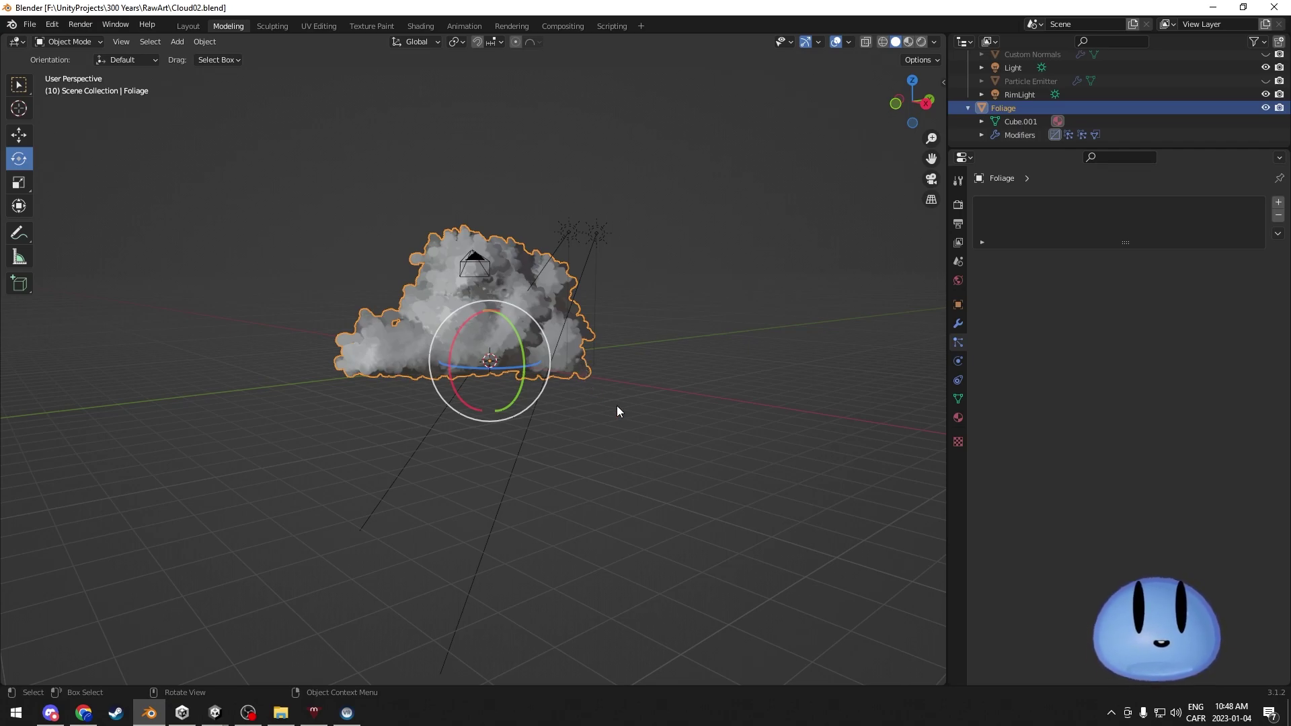
middle_click_drag(639, 438, 584, 441)
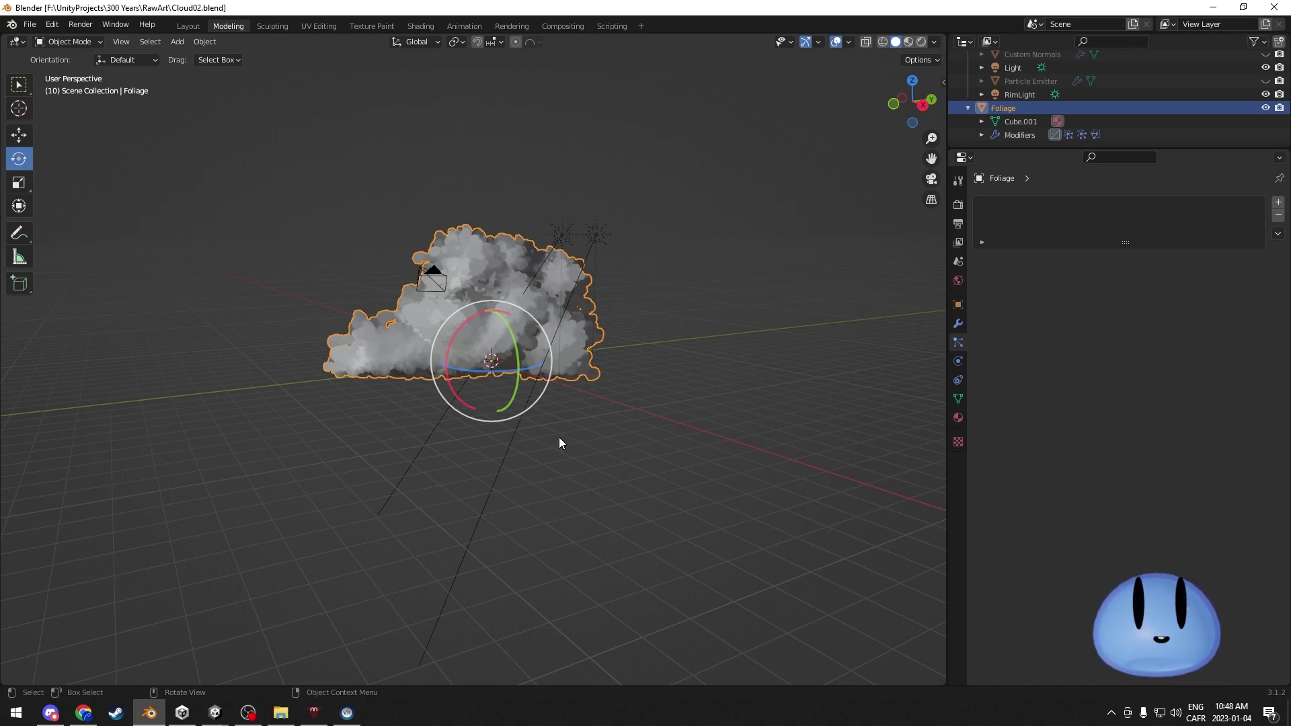
middle_click_drag(547, 433, 530, 403)
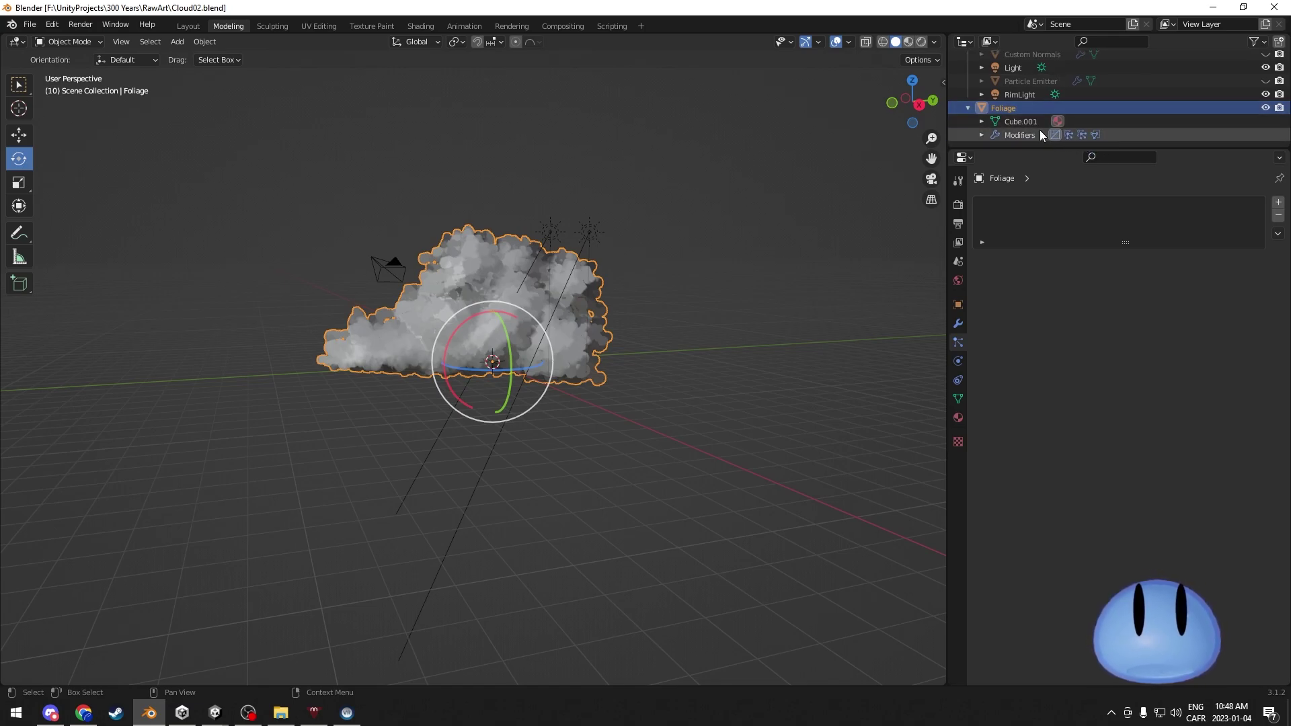
Step: Select Foliage, show its modifier stack, and toggle its viewport visibility off and on
left_click(1026, 108)
left_click(1018, 135)
middle_click_drag(610, 254, 648, 258)
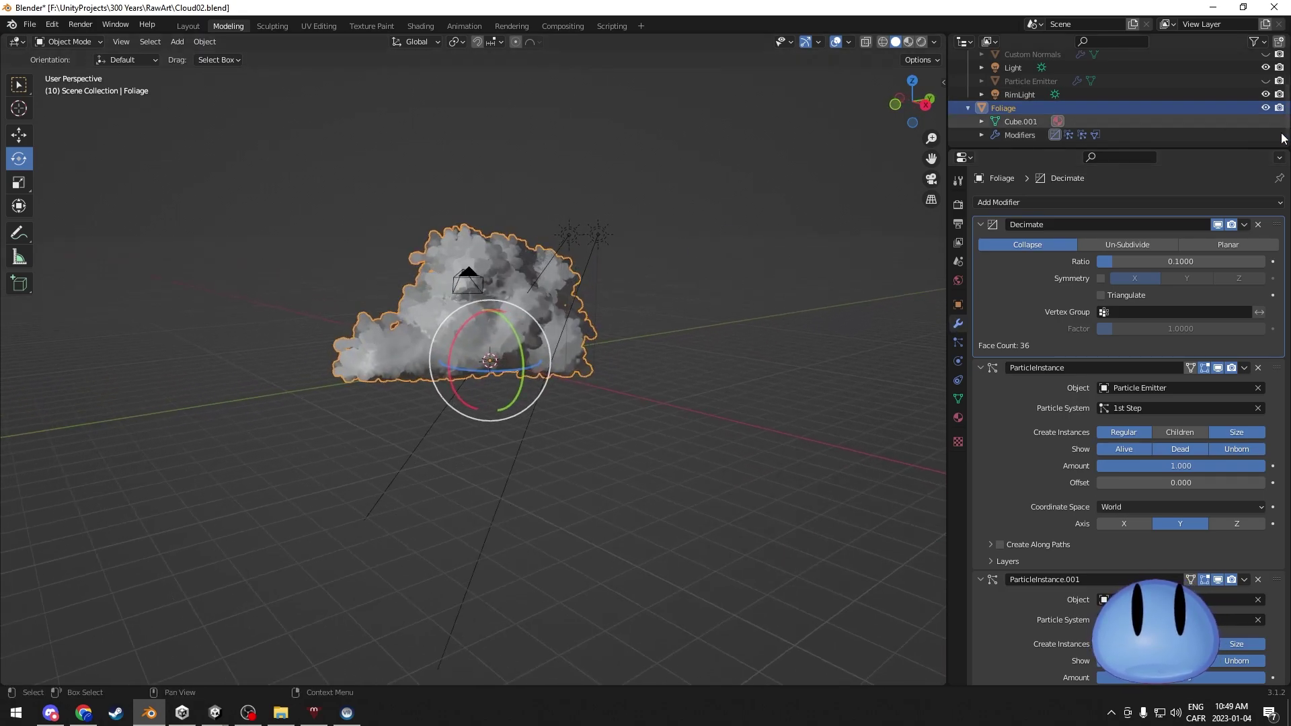
left_click(1264, 108)
left_click(1264, 108)
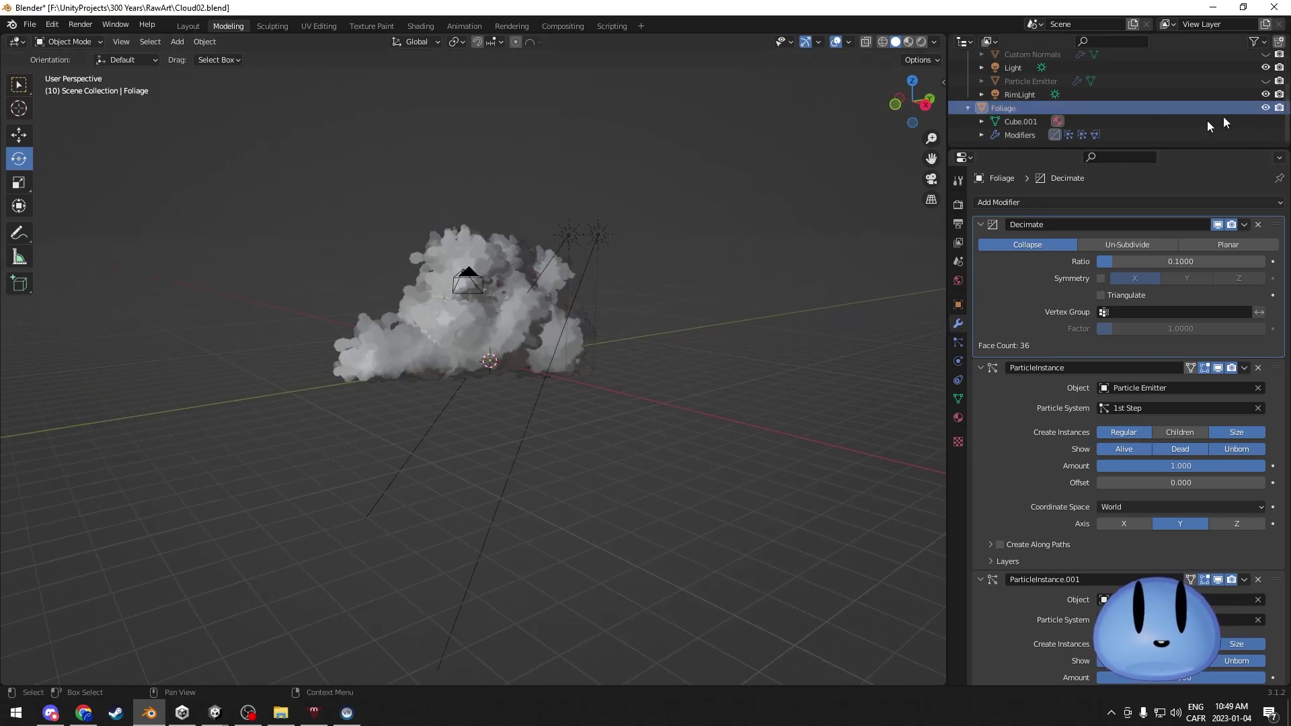
mouse_move(640, 312)
middle_mouse_down()
mouse_move(652, 312)
mouse_move(636, 312)
middle_mouse_up()
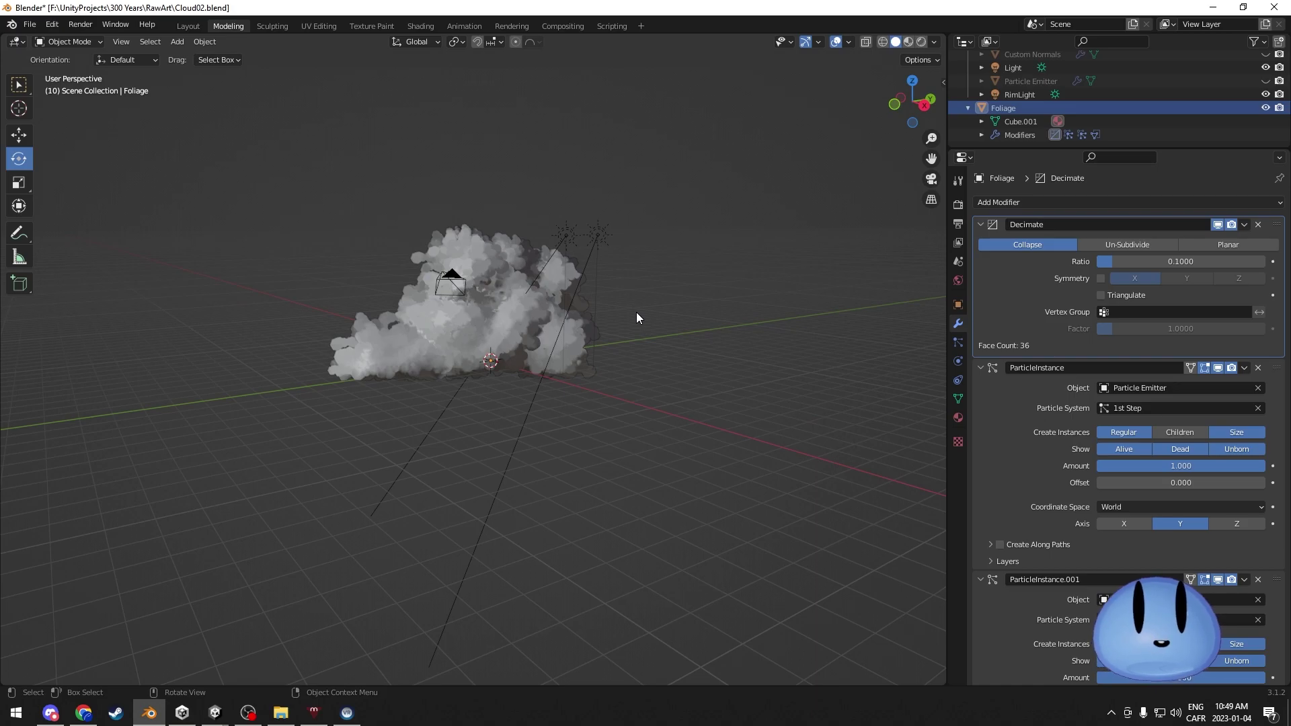
Step: Disable render and viewport display on both ParticleInstance modifiers to reveal the bare base mesh
left_click(1230, 367)
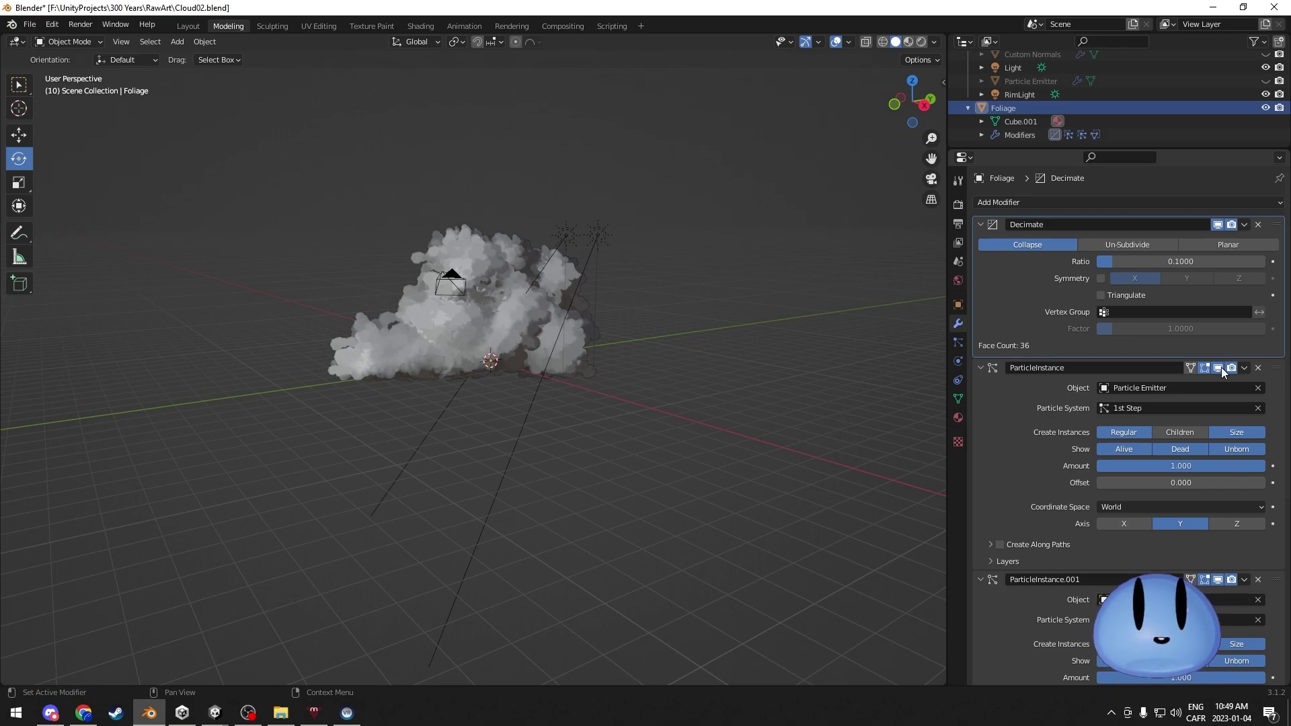
left_click(1218, 367)
left_click(1217, 580)
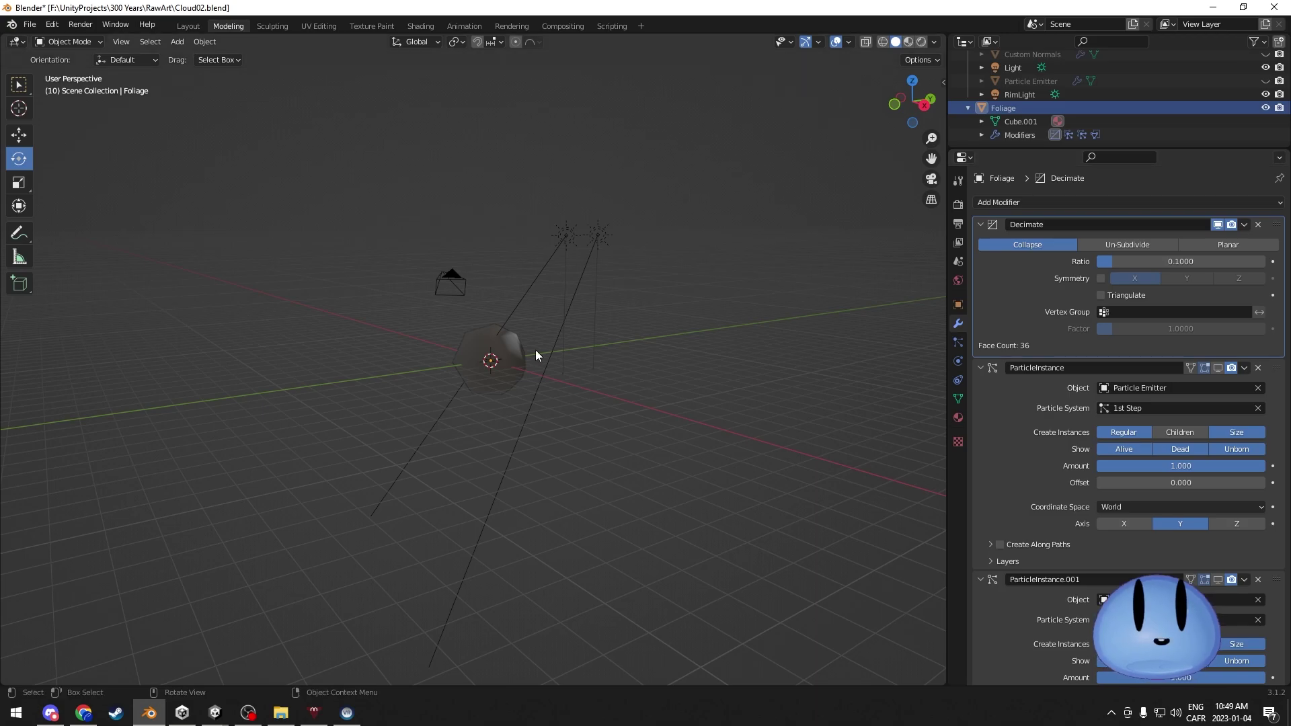
mouse_move(535, 351)
middle_mouse_down()
mouse_move(640, 343)
mouse_move(518, 357)
middle_mouse_up()
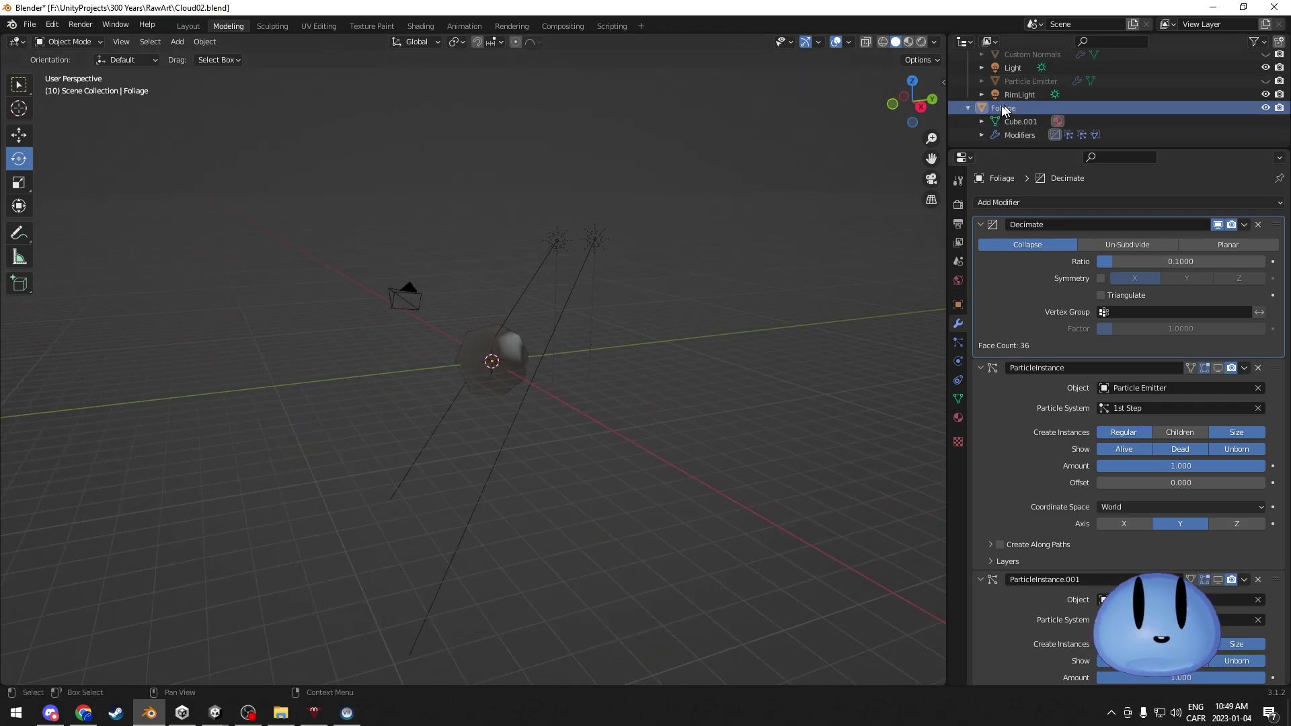
scroll(1043, 119, "up", 3)
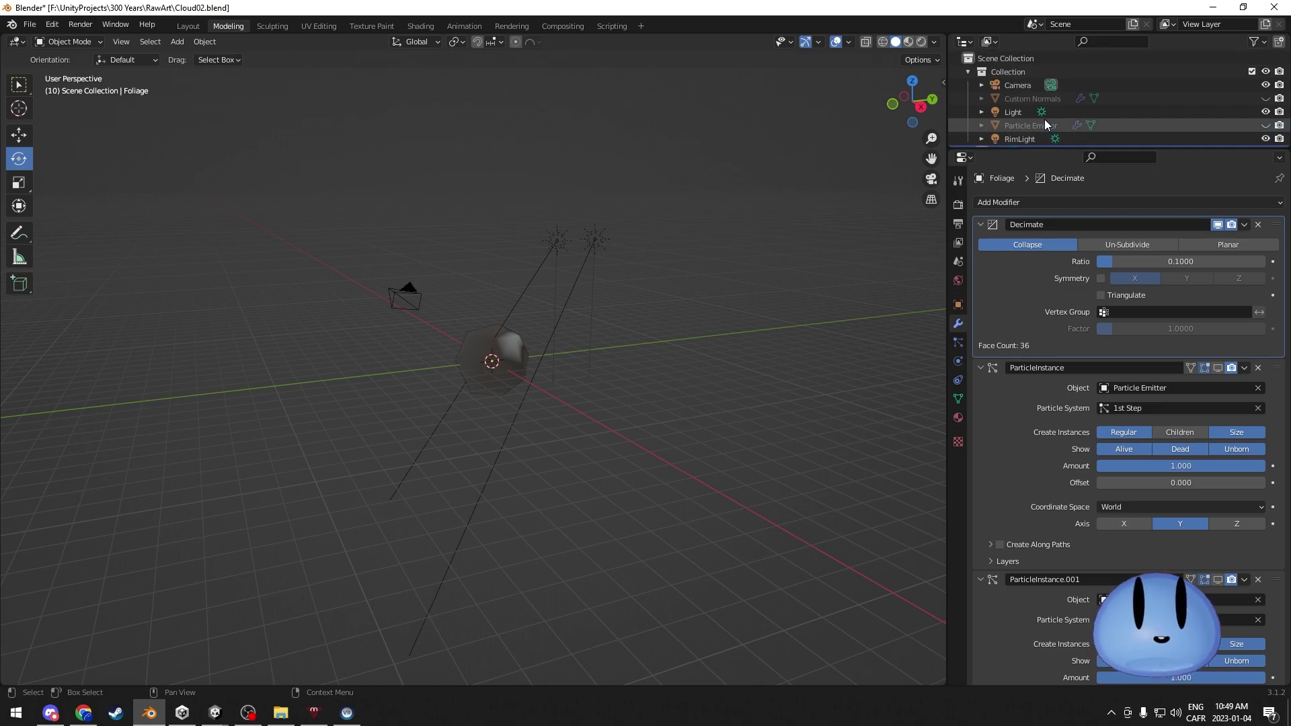
scroll(1044, 119, "down", 3)
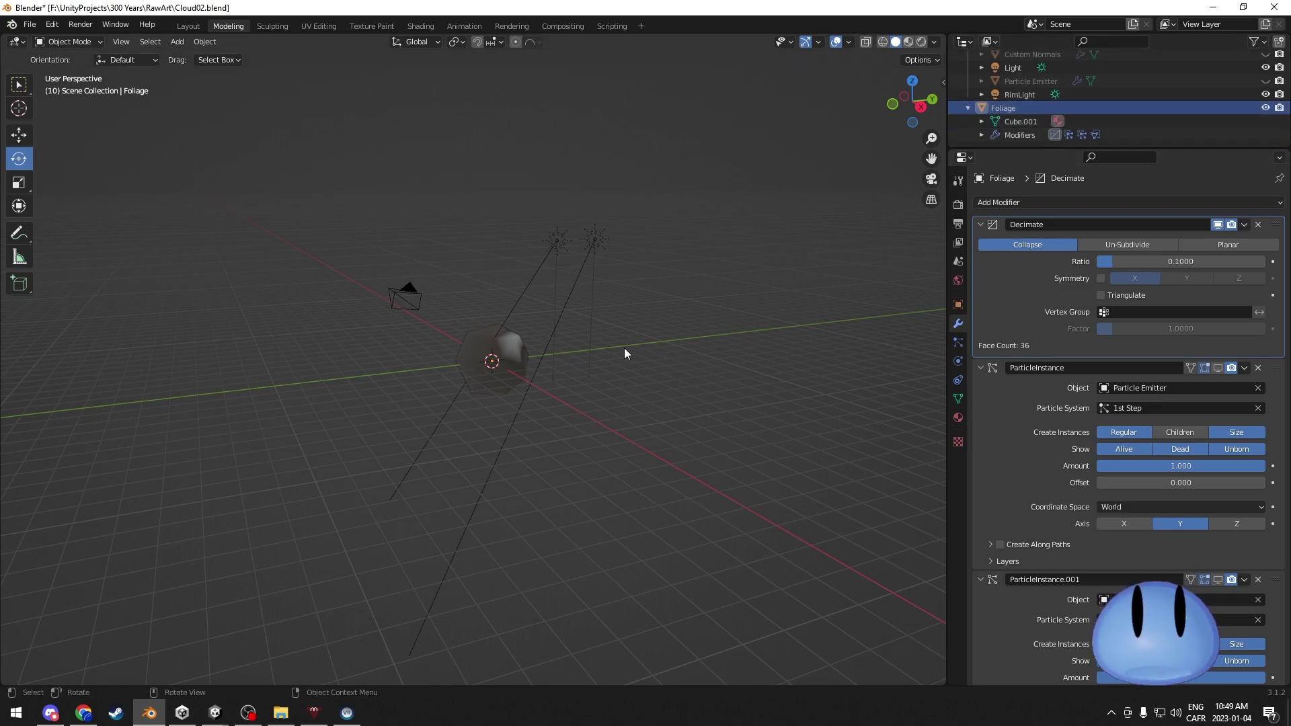
middle_click_drag(628, 351, 656, 348)
scroll(542, 345, "up", 3)
middle_click_drag(536, 351, 679, 349)
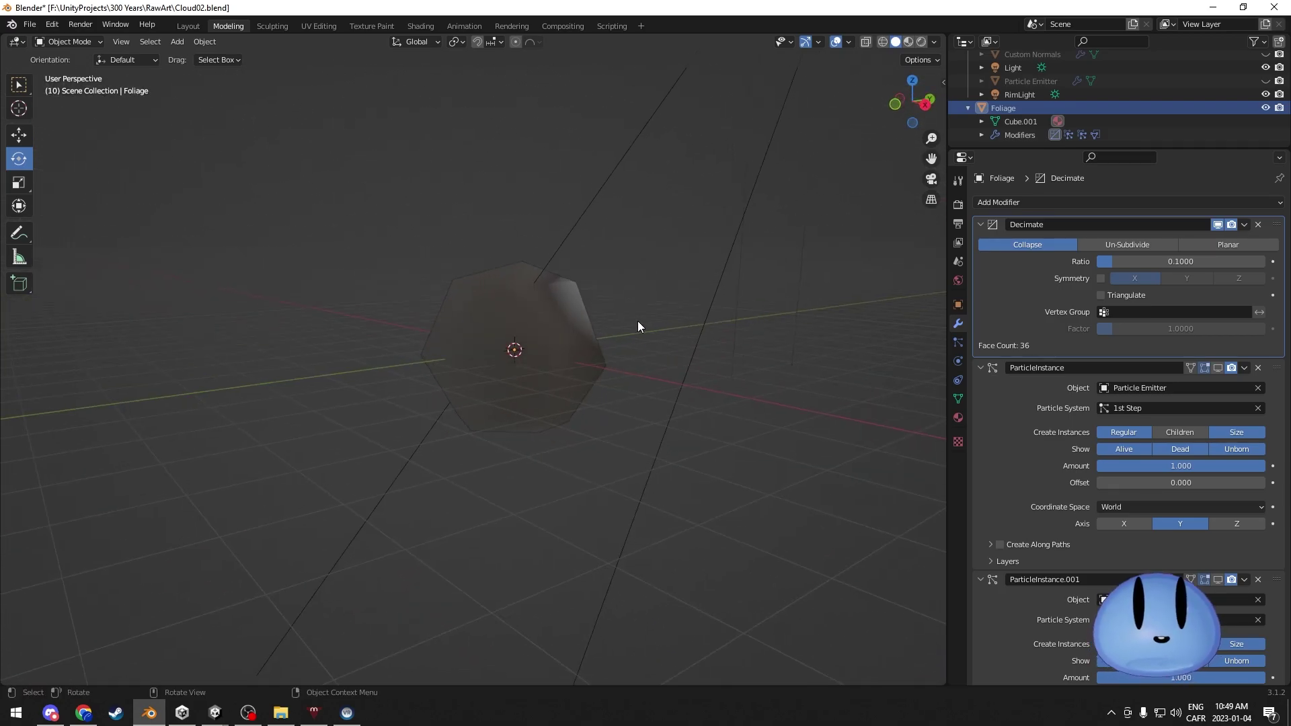
key("Tab")
mouse_move(586, 367)
middle_mouse_down()
mouse_move(657, 370)
mouse_move(574, 372)
mouse_move(577, 361)
middle_mouse_up()
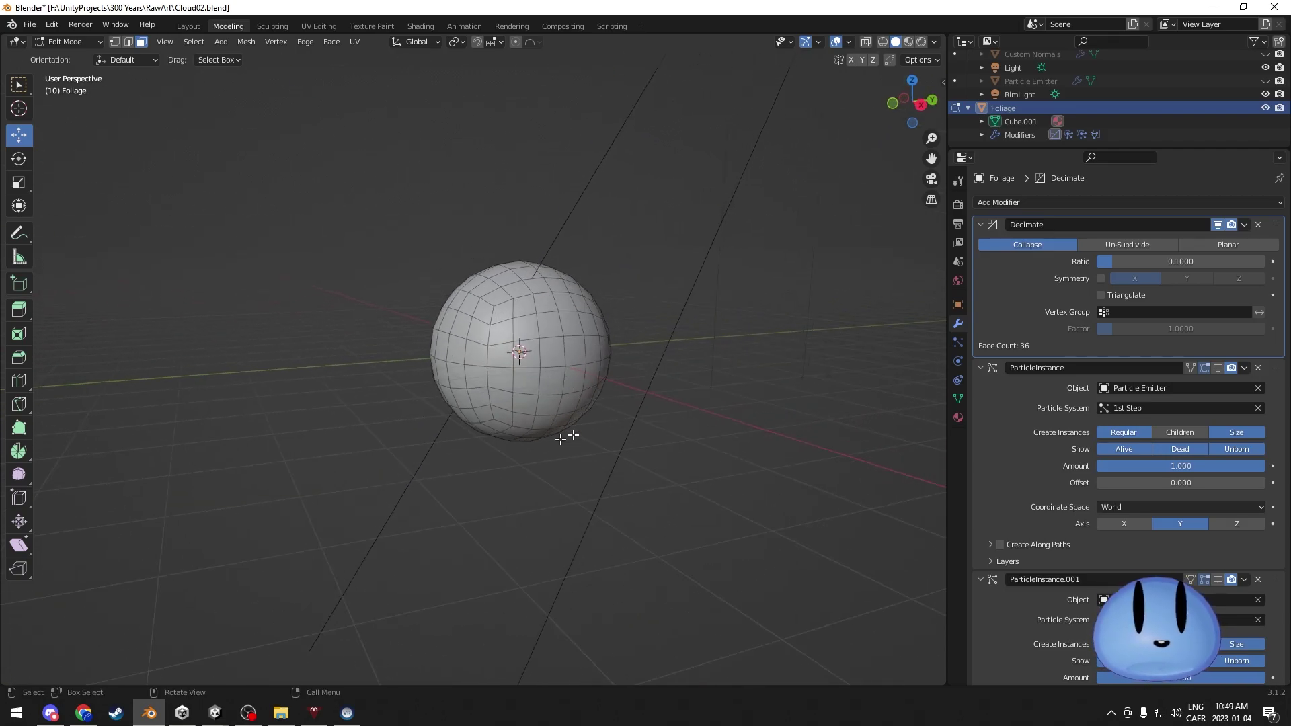
middle_click_drag(524, 396, 691, 266)
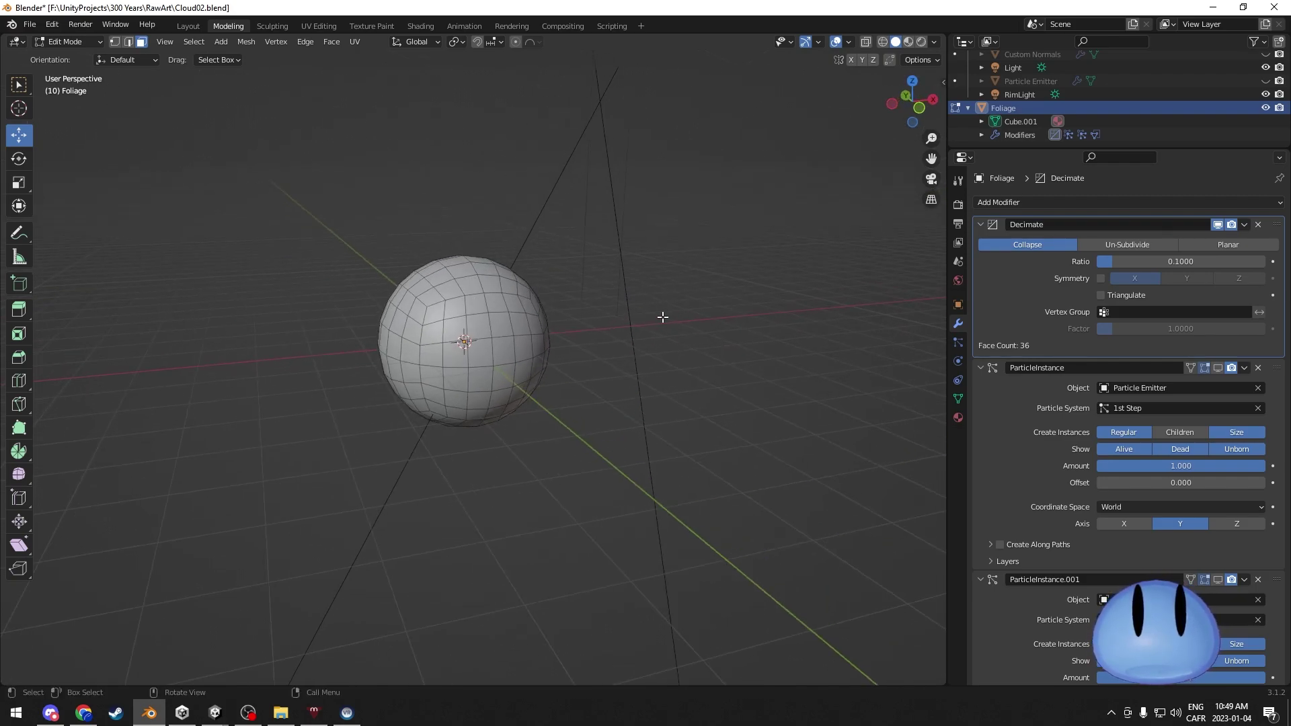
middle_click_drag(666, 318, 549, 320)
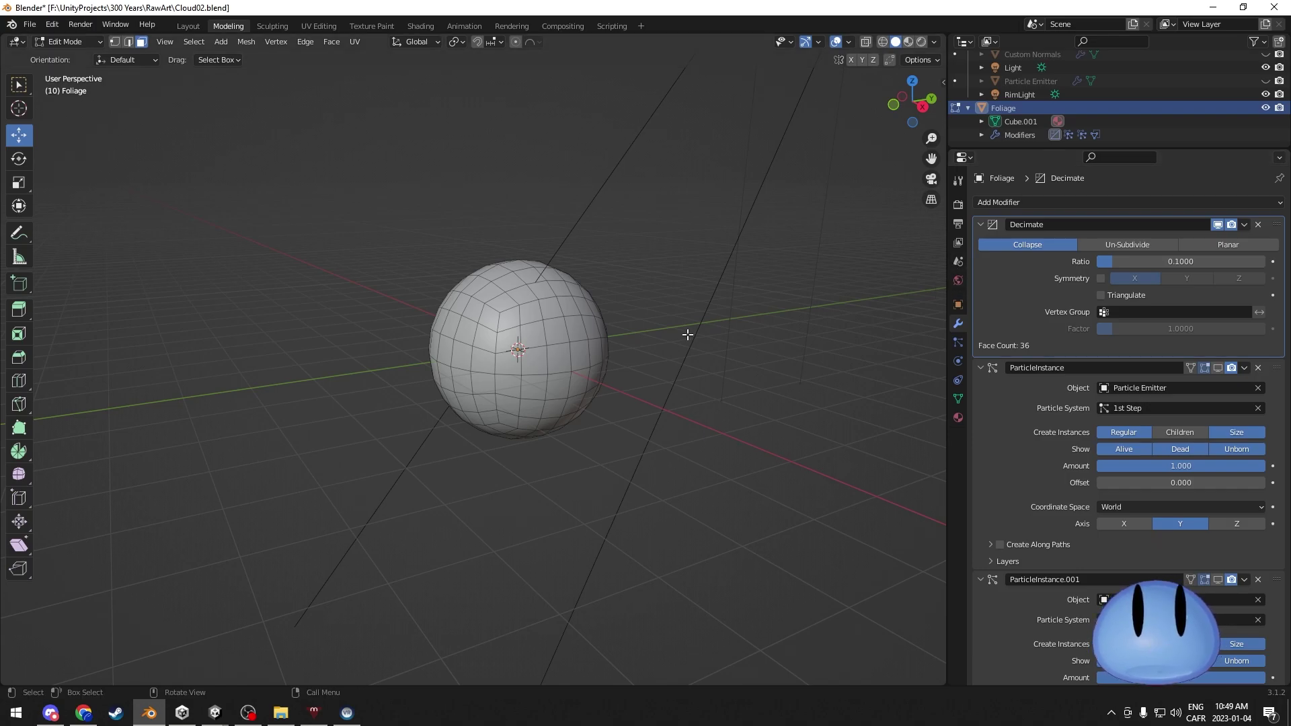
middle_click_drag(686, 334, 704, 334)
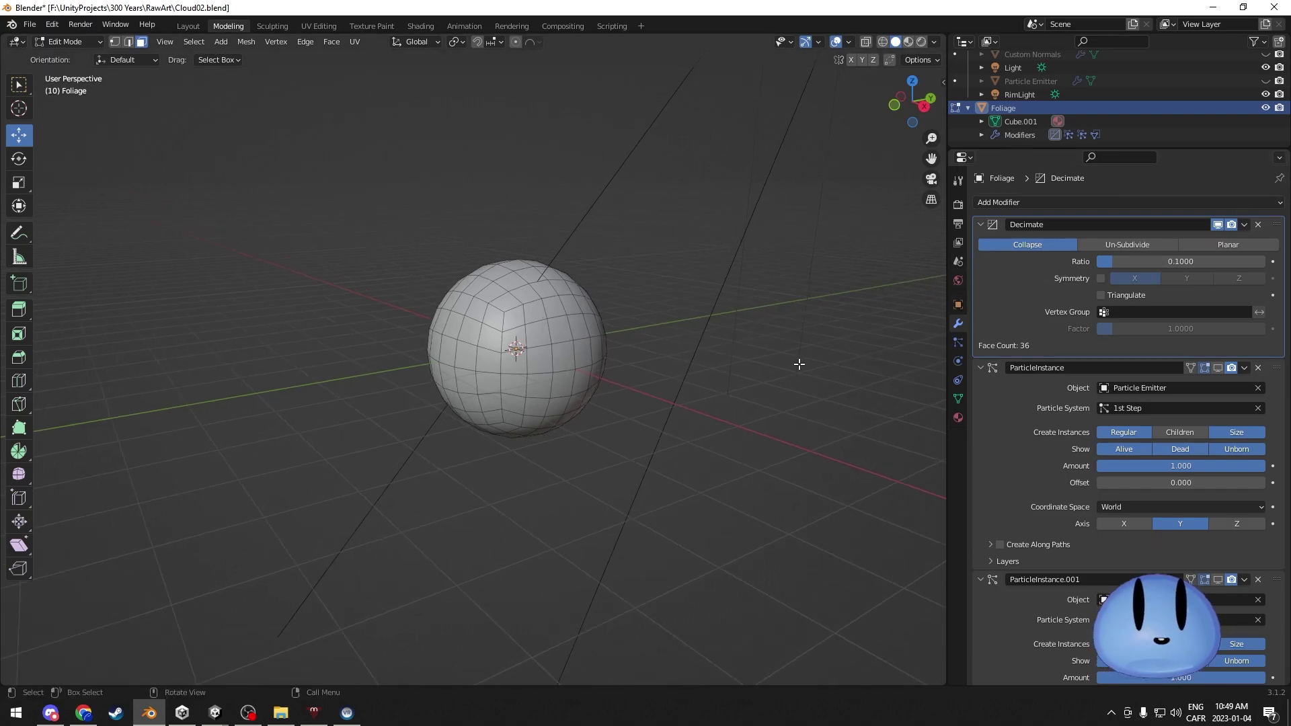
middle_click_drag(798, 361, 807, 363)
key("Tab")
middle_click_drag(569, 312, 629, 339)
left_click(882, 41)
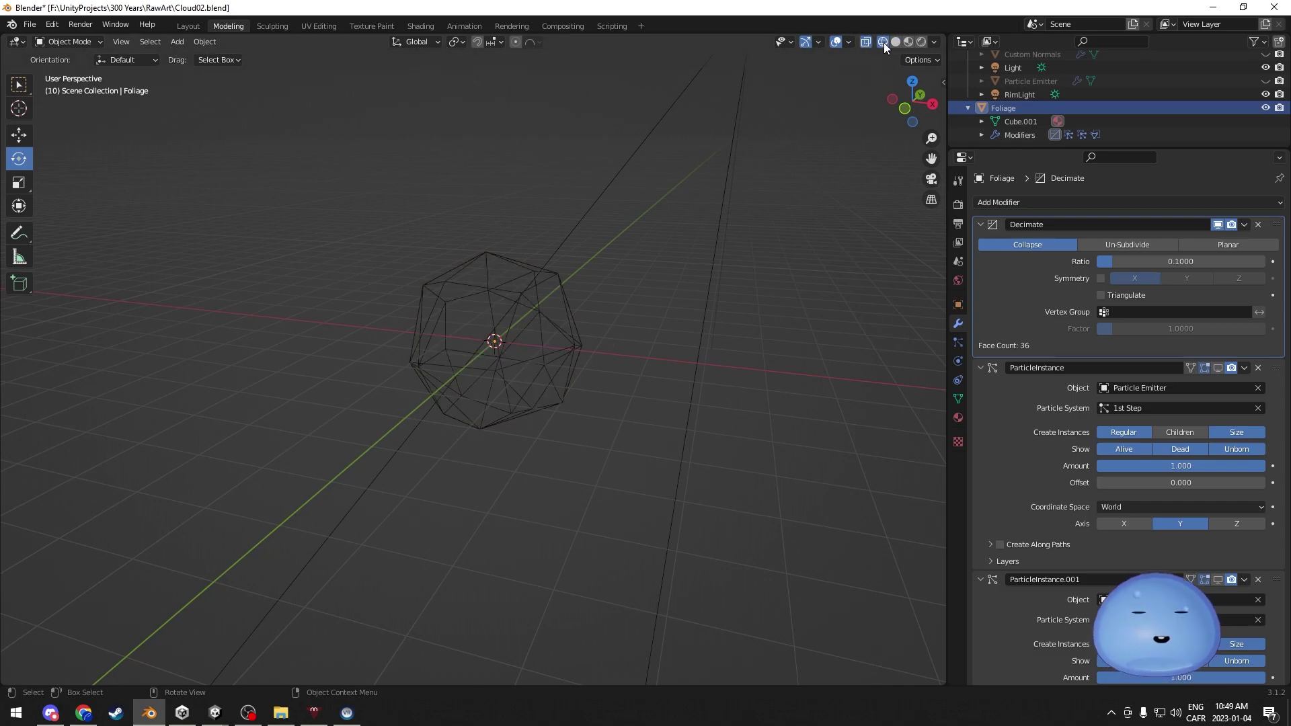
mouse_move(747, 201)
middle_mouse_down()
mouse_move(717, 227)
mouse_move(482, 177)
mouse_move(441, 181)
mouse_move(398, 228)
mouse_move(330, 243)
mouse_move(773, 210)
middle_mouse_up()
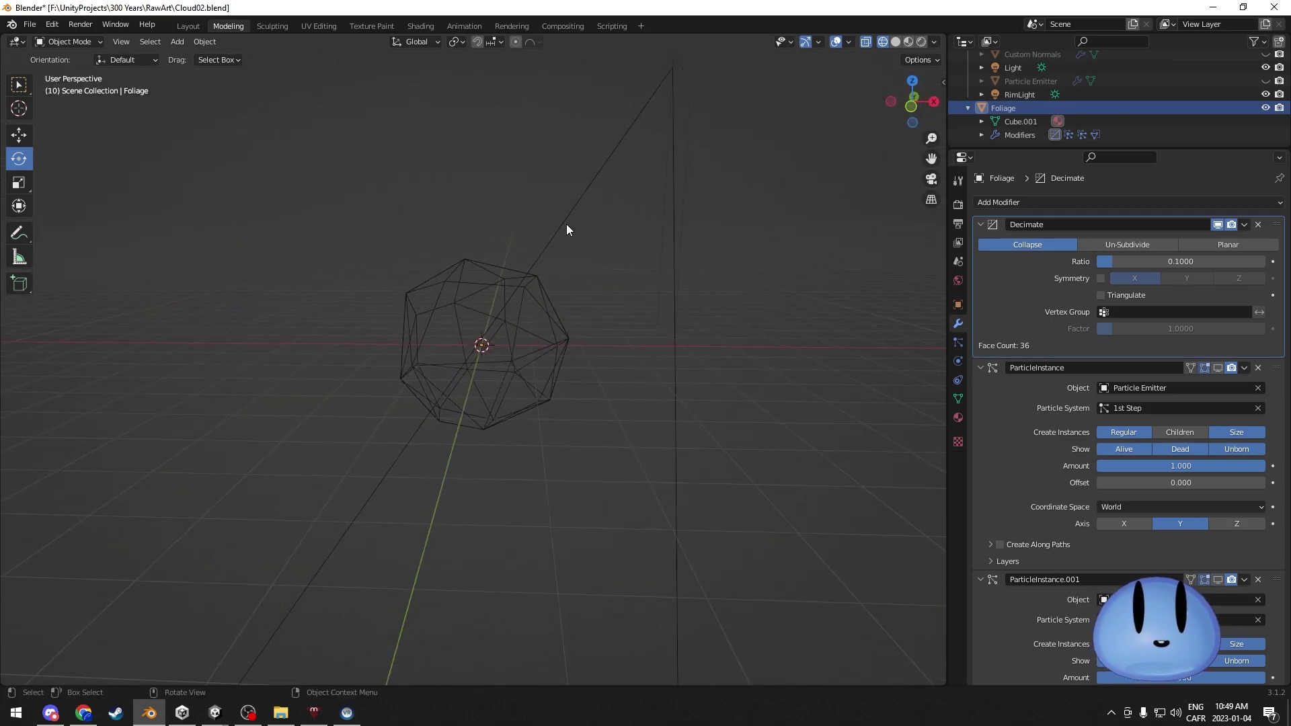
middle_click_drag(567, 224, 620, 222)
left_click(897, 42)
mouse_move(699, 242)
middle_mouse_down()
mouse_move(619, 327)
mouse_move(651, 337)
middle_mouse_up()
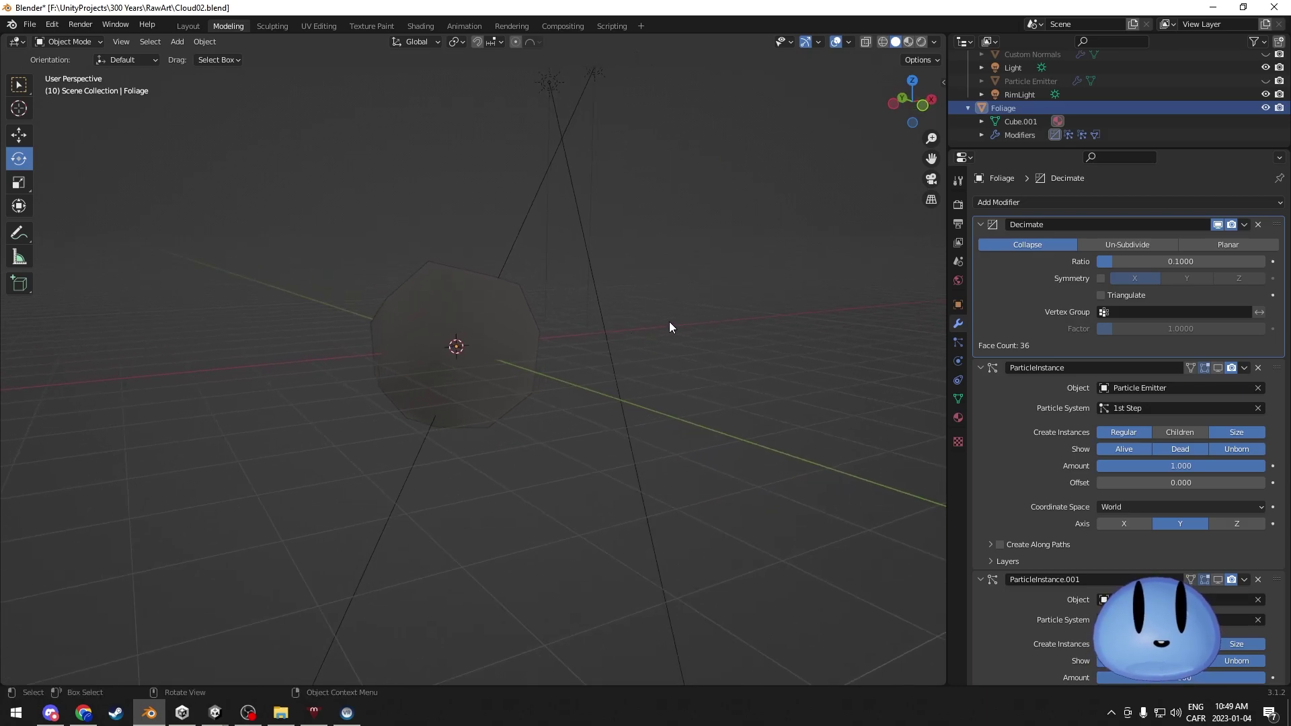
Step: Turn off the DataTransfer modifier's viewport display so the decimated Foliage mesh shows plain white
scroll(1047, 312, "down", 8)
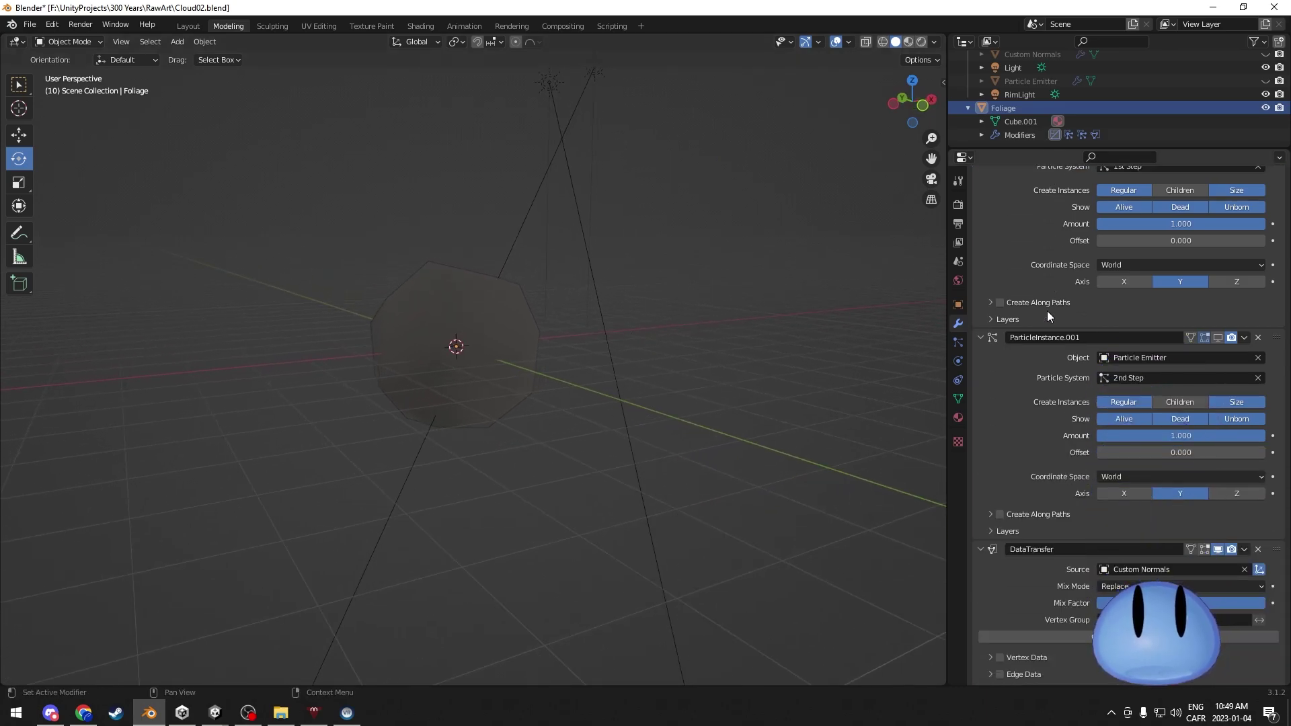
left_click(1217, 549)
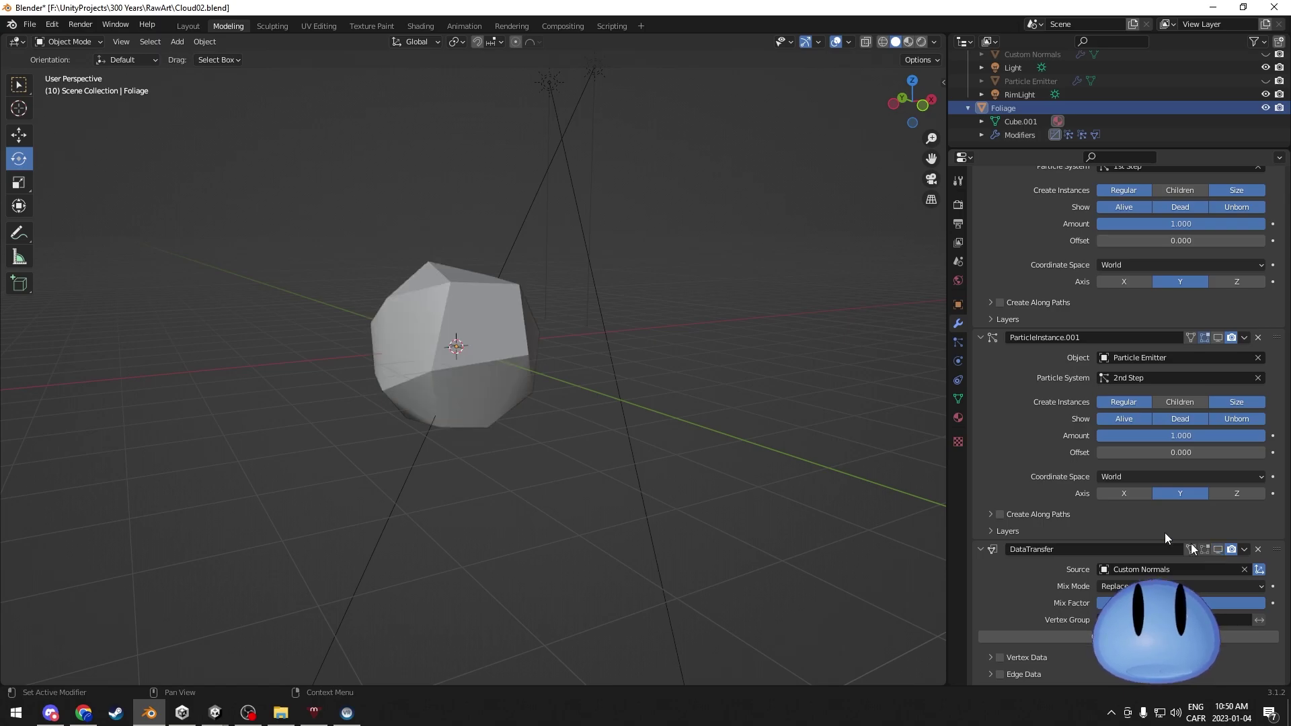
middle_click_drag(470, 417, 486, 249)
middle_click_drag(405, 373, 471, 396)
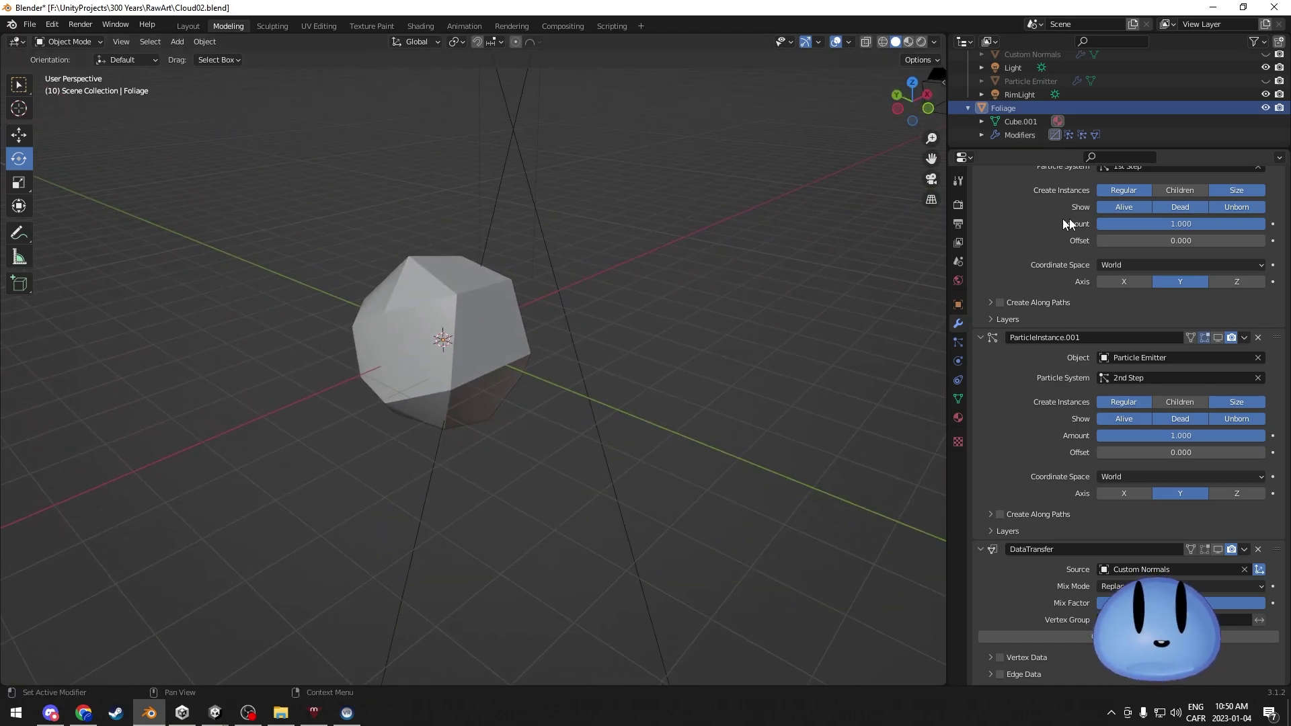
scroll(1054, 263, "up", 3)
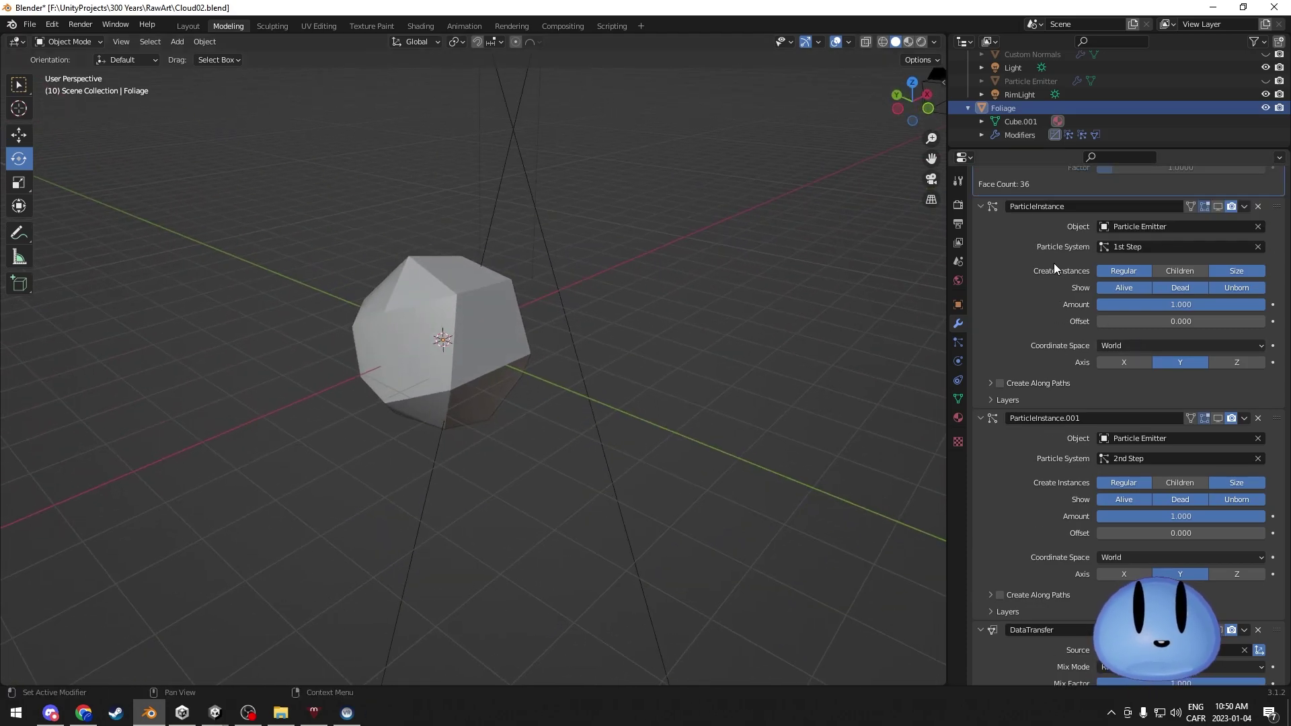
scroll(1054, 263, "up", 4)
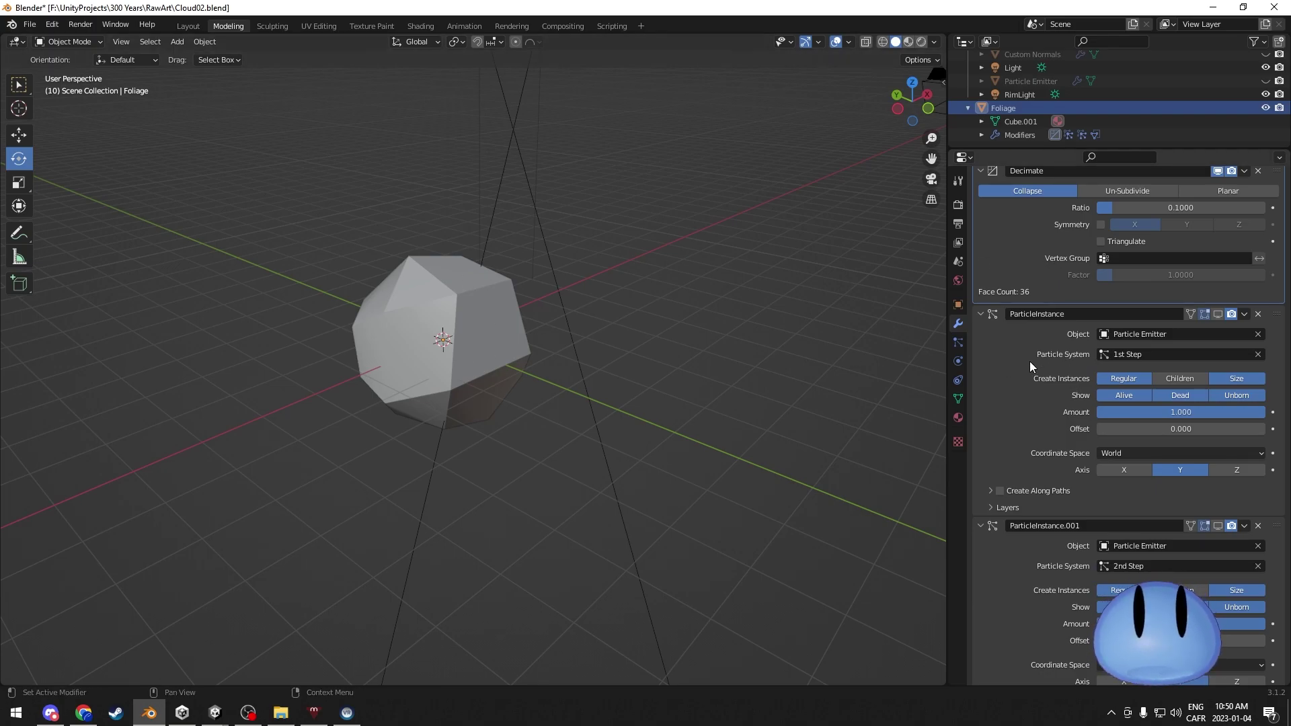
scroll(1035, 360, "up", 2)
middle_click_drag(481, 365, 509, 373)
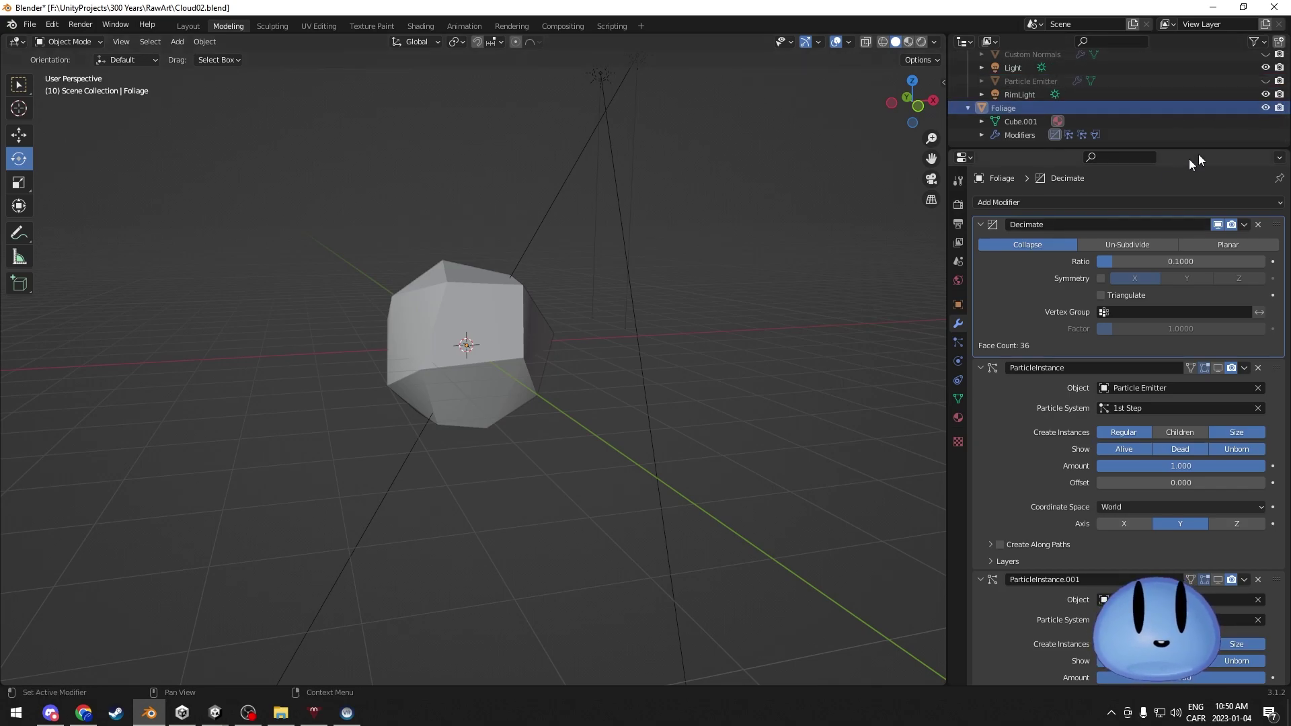
Step: Hide Foliage, then select the Particle Emitter and make its cloud mesh visible
left_click(1264, 107)
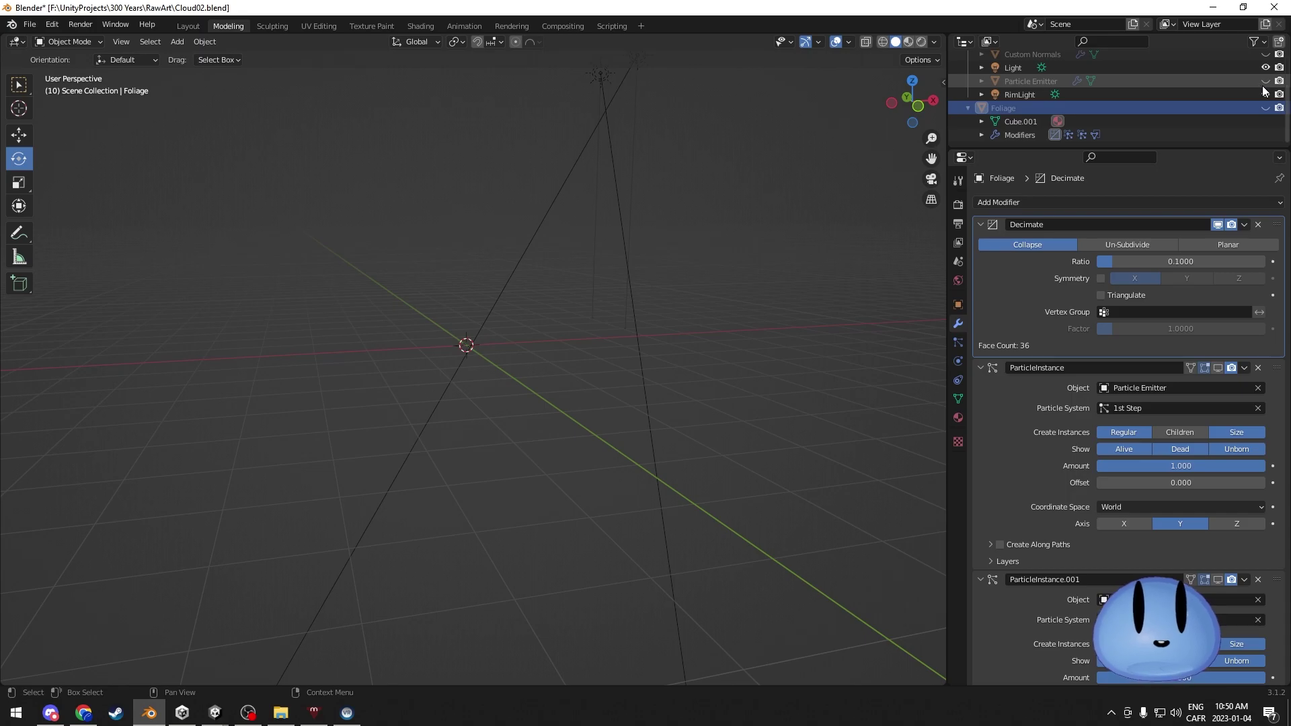
scroll(1011, 70, "up", 3)
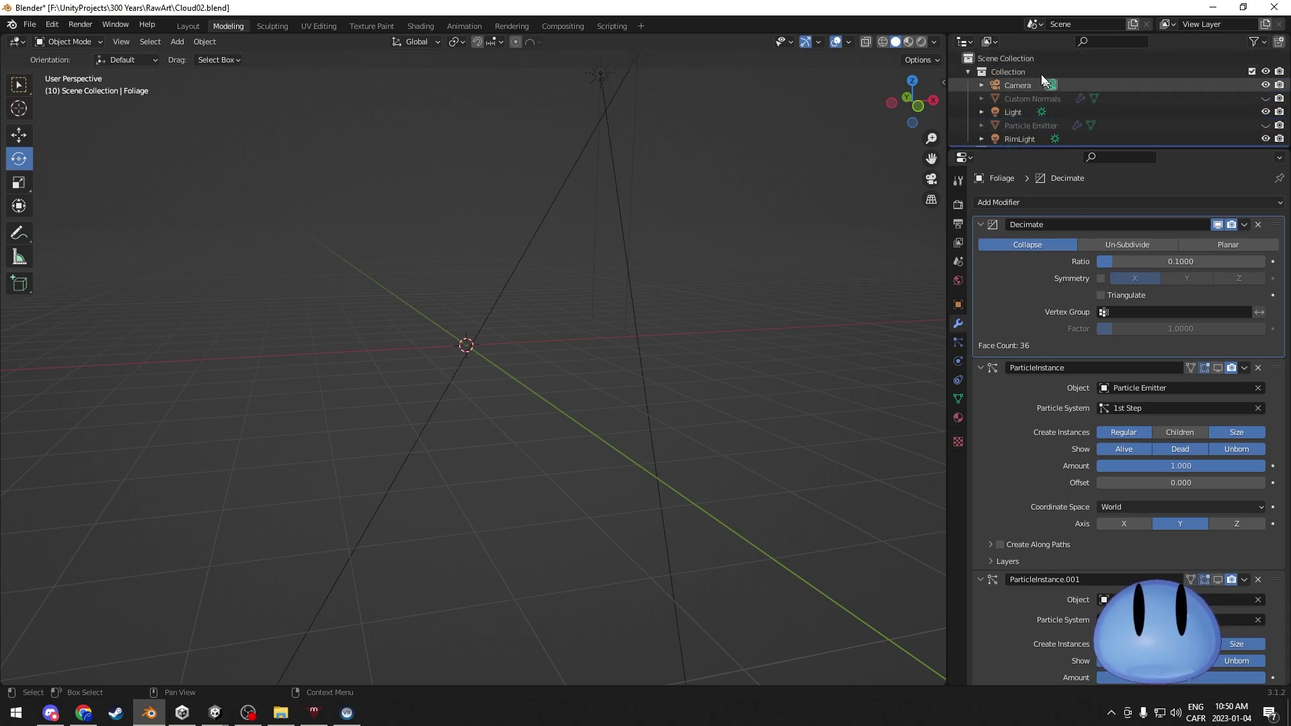
left_click(1034, 132)
middle_click_drag(595, 268, 625, 280)
scroll(1083, 87, "down", 2)
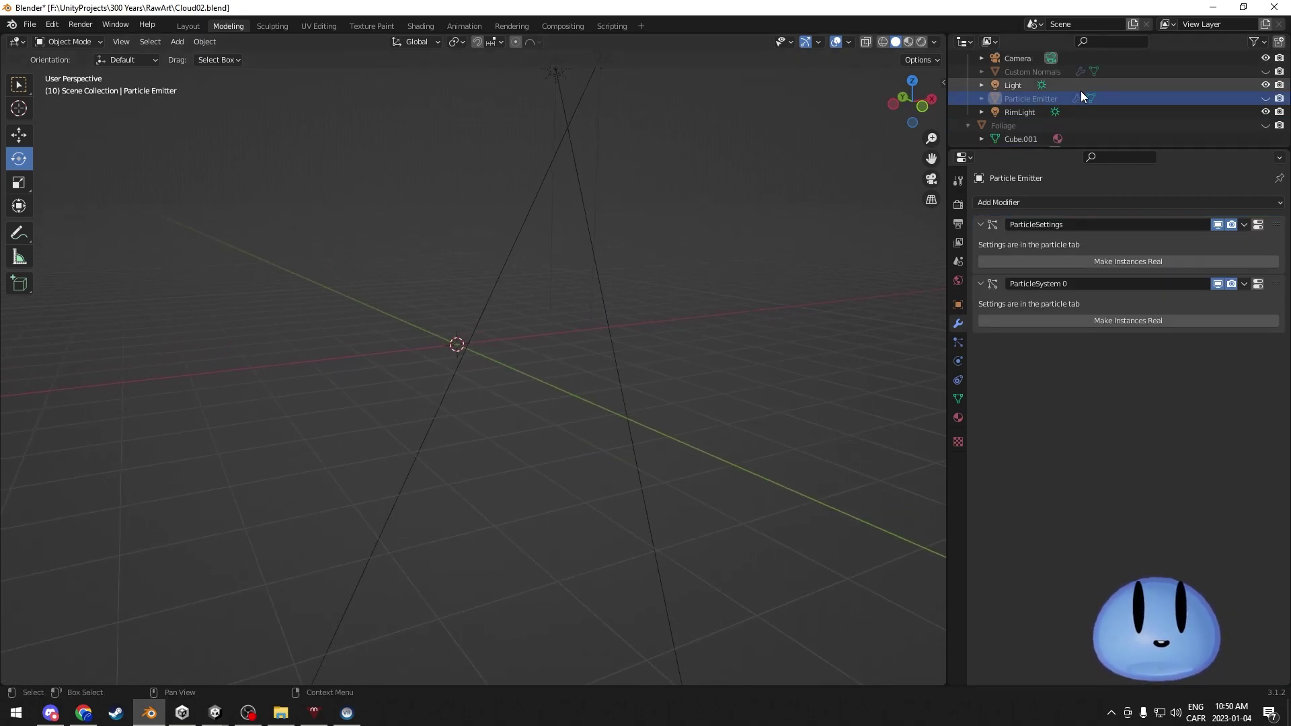
left_click(1266, 98)
middle_click_drag(608, 269, 430, 295)
scroll(685, 283, "down", 3)
Step: Switch the viewport to wireframe and back to solid to inspect the cloud mesh
left_click(884, 42)
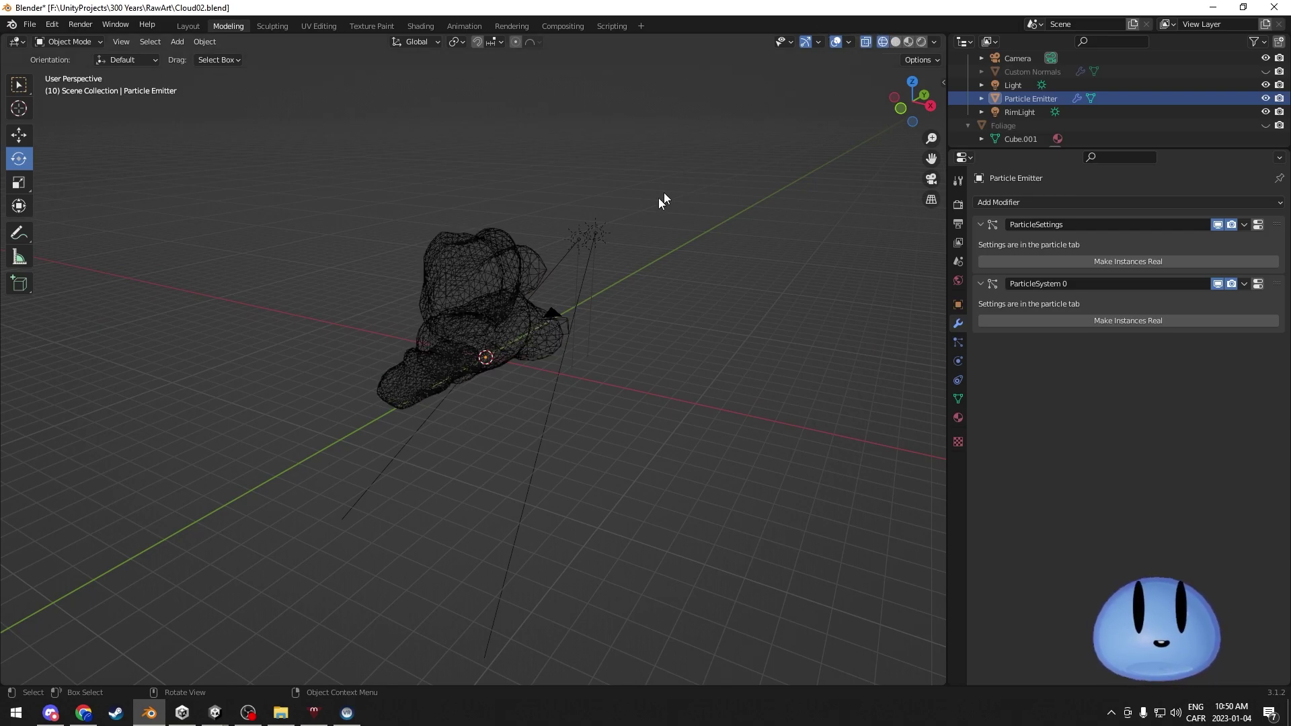
mouse_move(651, 210)
middle_mouse_down()
mouse_move(533, 268)
mouse_move(538, 320)
mouse_move(650, 307)
mouse_move(701, 316)
middle_mouse_up()
middle_click_drag(791, 257, 569, 263)
left_click(896, 42)
mouse_move(632, 191)
middle_mouse_down()
mouse_move(611, 222)
mouse_move(660, 216)
mouse_move(624, 243)
mouse_move(454, 254)
middle_mouse_up()
Step: Enter Edit Mode on the cloud and select a shortest path between two vertices
key("Tab")
left_click(437, 144)
left_click(418, 353, "ctrl")
middle_click_drag(663, 320, 447, 304)
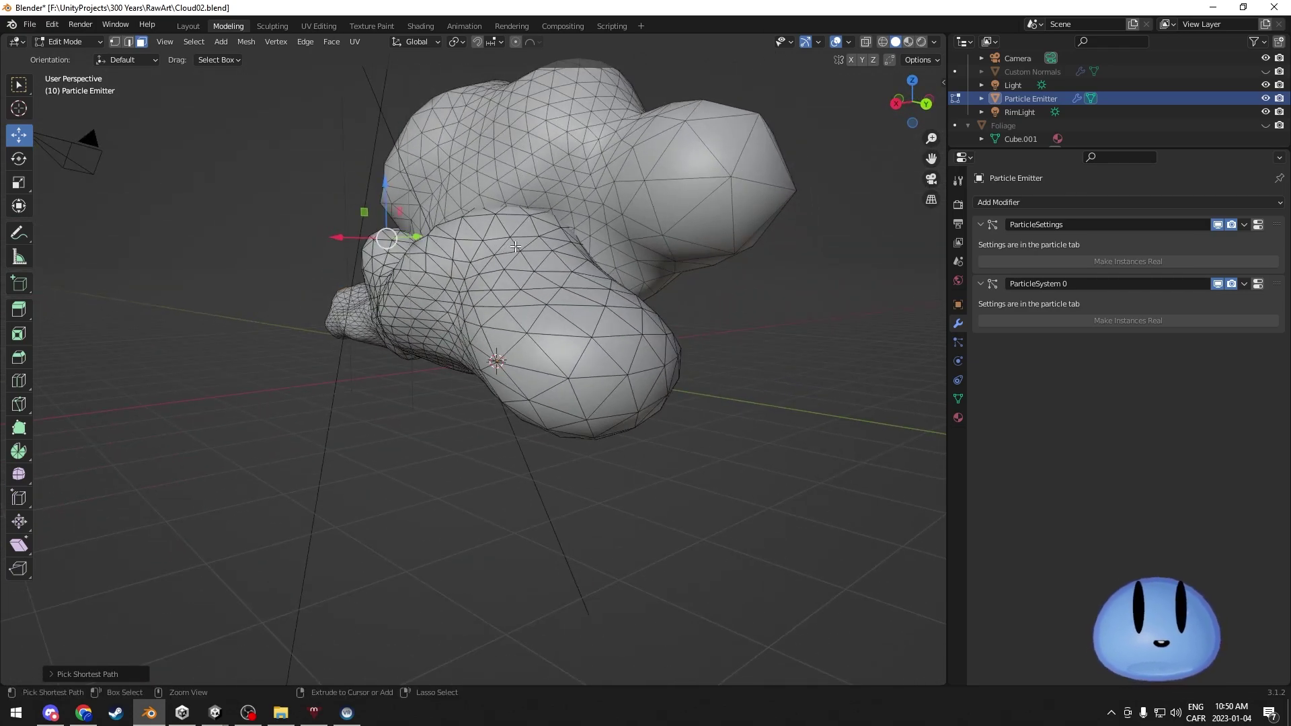
Step: Grow the selection over the whole cloud and delete all its faces
key("ctrl+KP_Add")
key("ctrl+KP_Add")
key("ctrl+KP_Add")
key("ctrl+KP_Add")
key("ctrl+KP_Add")
key("ctrl+KP_Add")
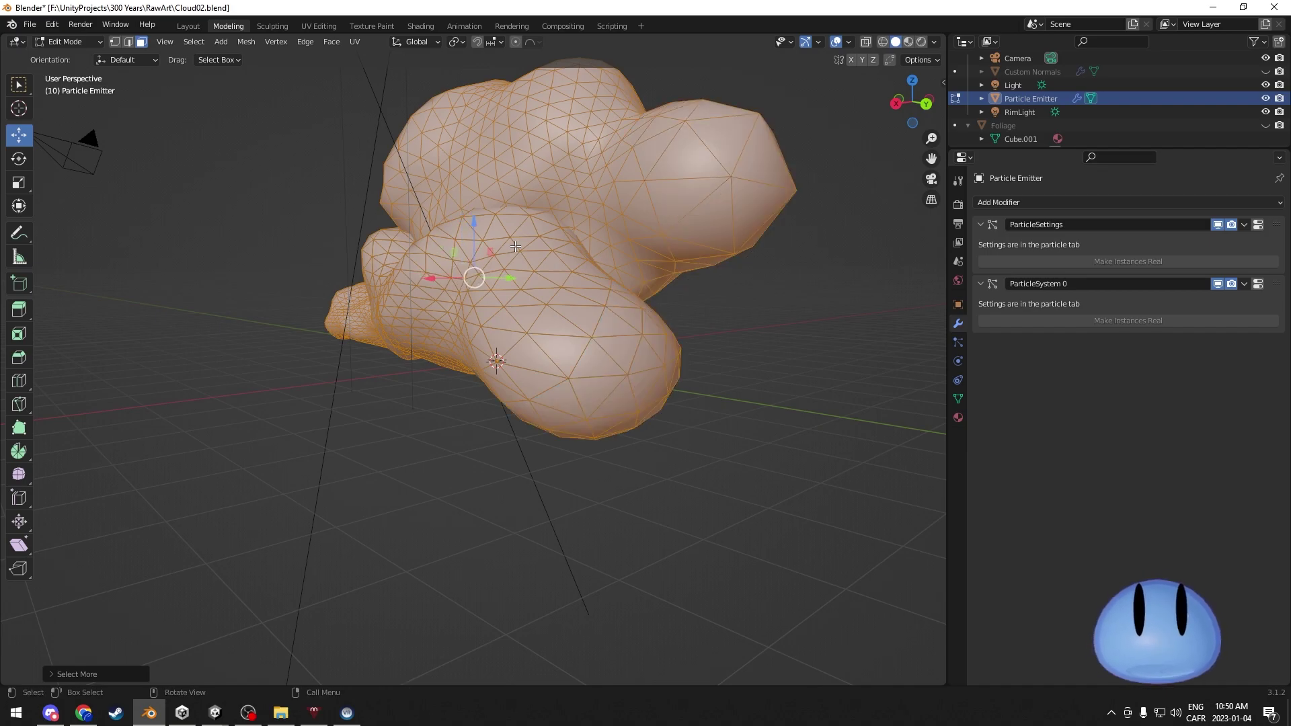
middle_click_drag(515, 246, 488, 306)
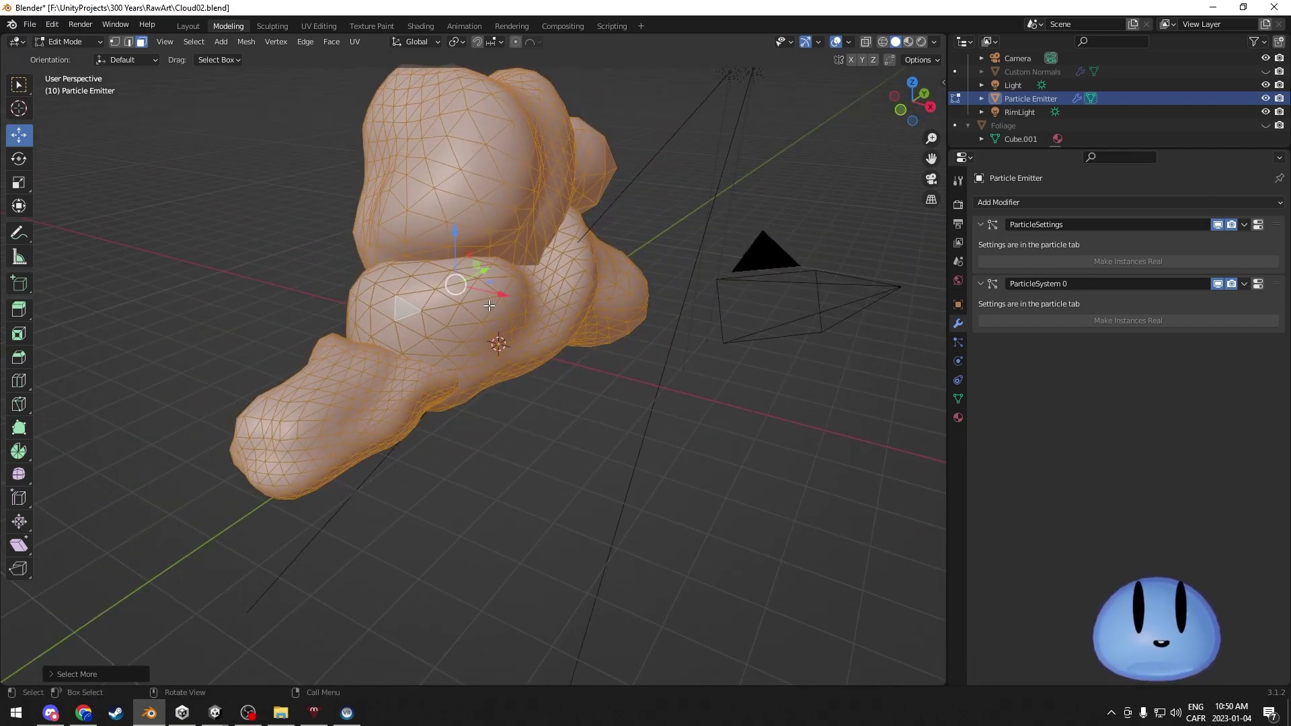
key("x")
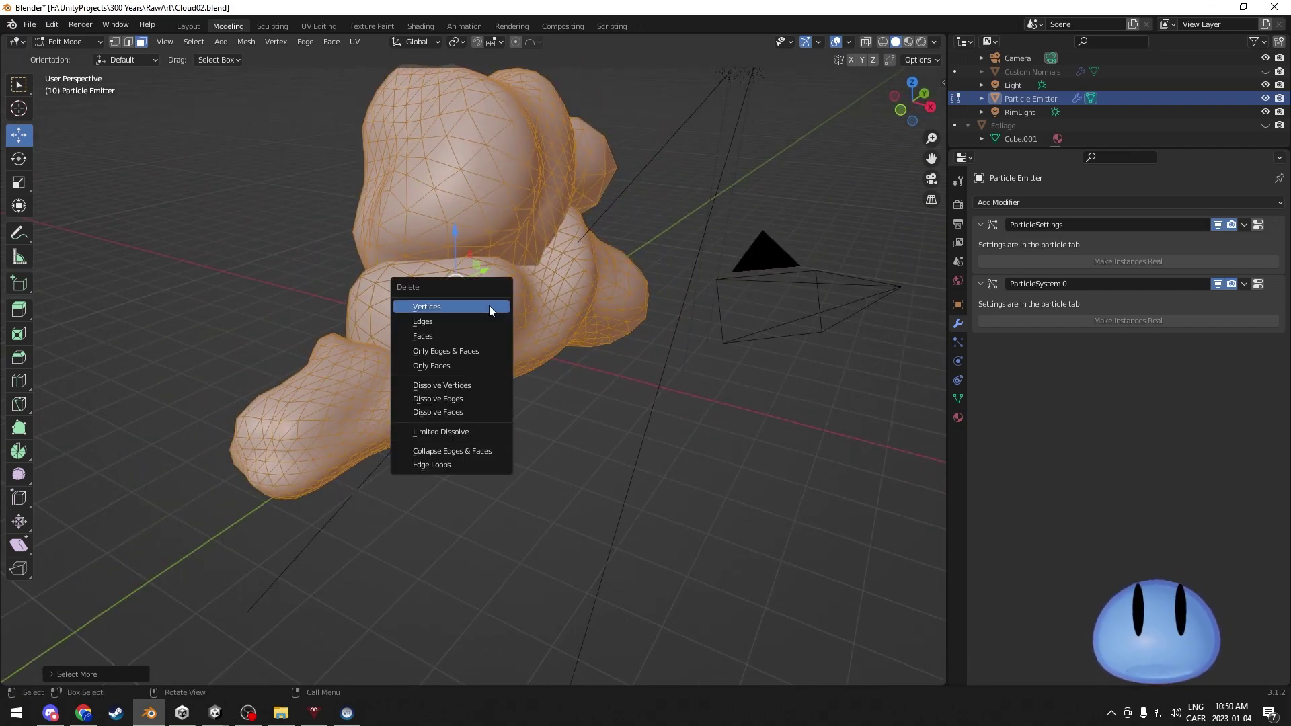
left_click(435, 340)
key("ctrl+KP_Add")
key("ctrl+KP_Add")
key("ctrl+KP_Add")
key("ctrl+KP_Add")
key("ctrl+KP_Add")
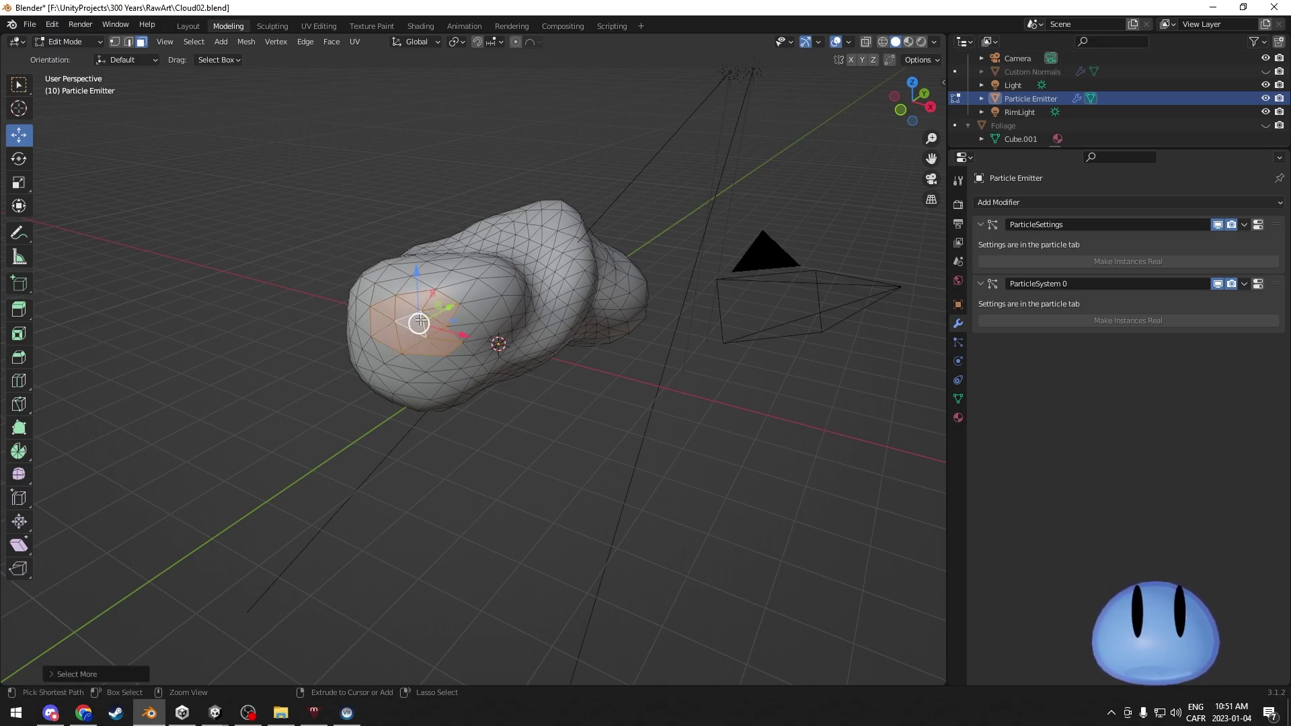
key("x")
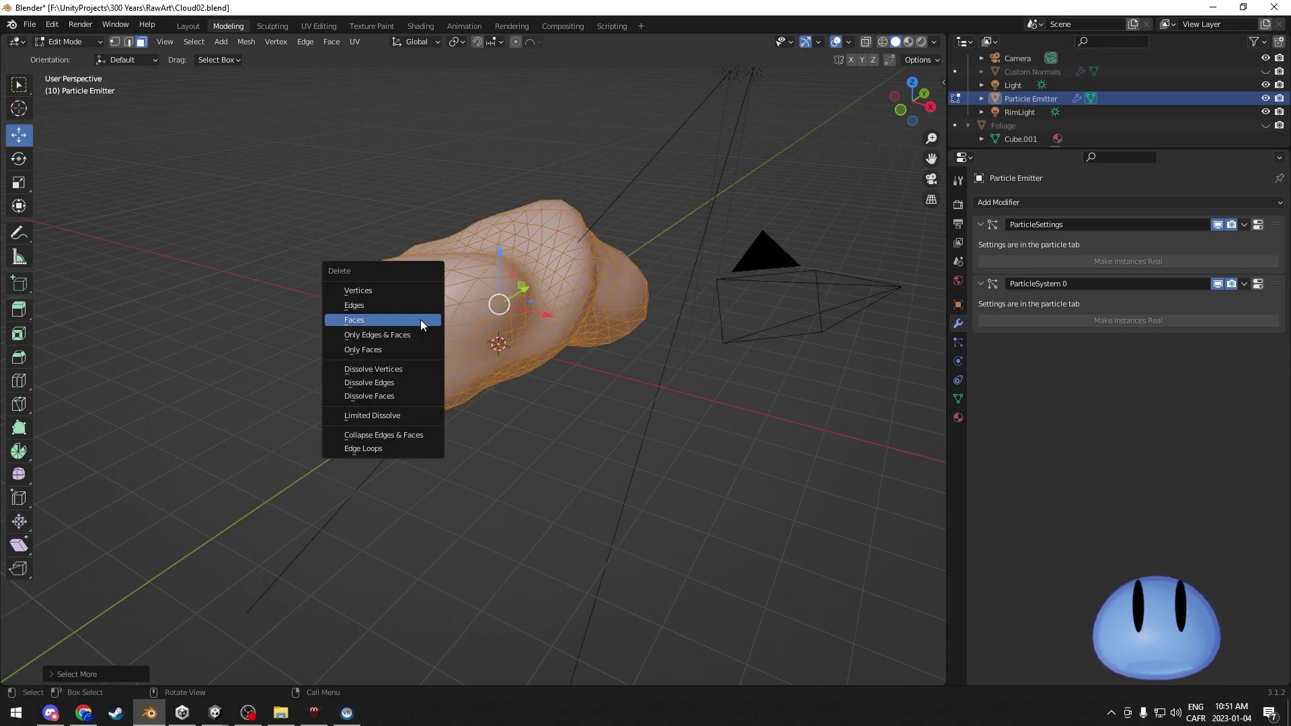
left_click(417, 317)
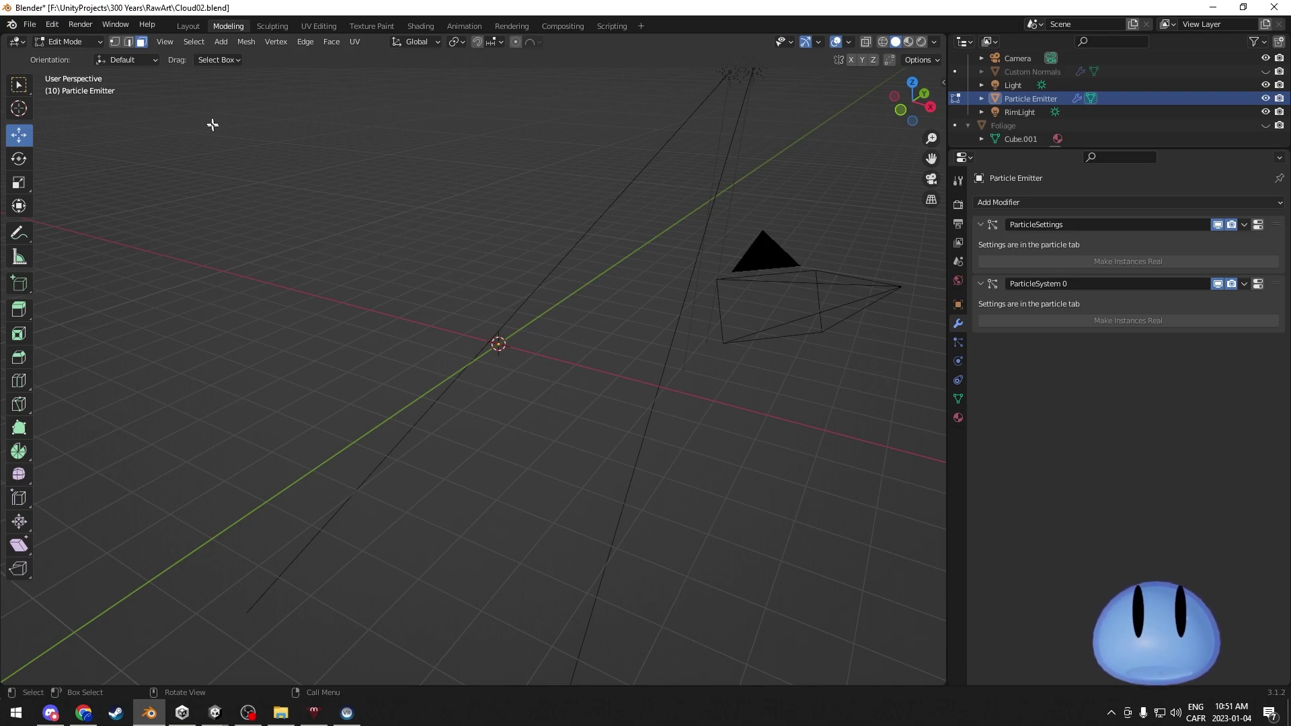
Step: Add a Monkey mesh and scale it up about 6.8 times
left_click(231, 45)
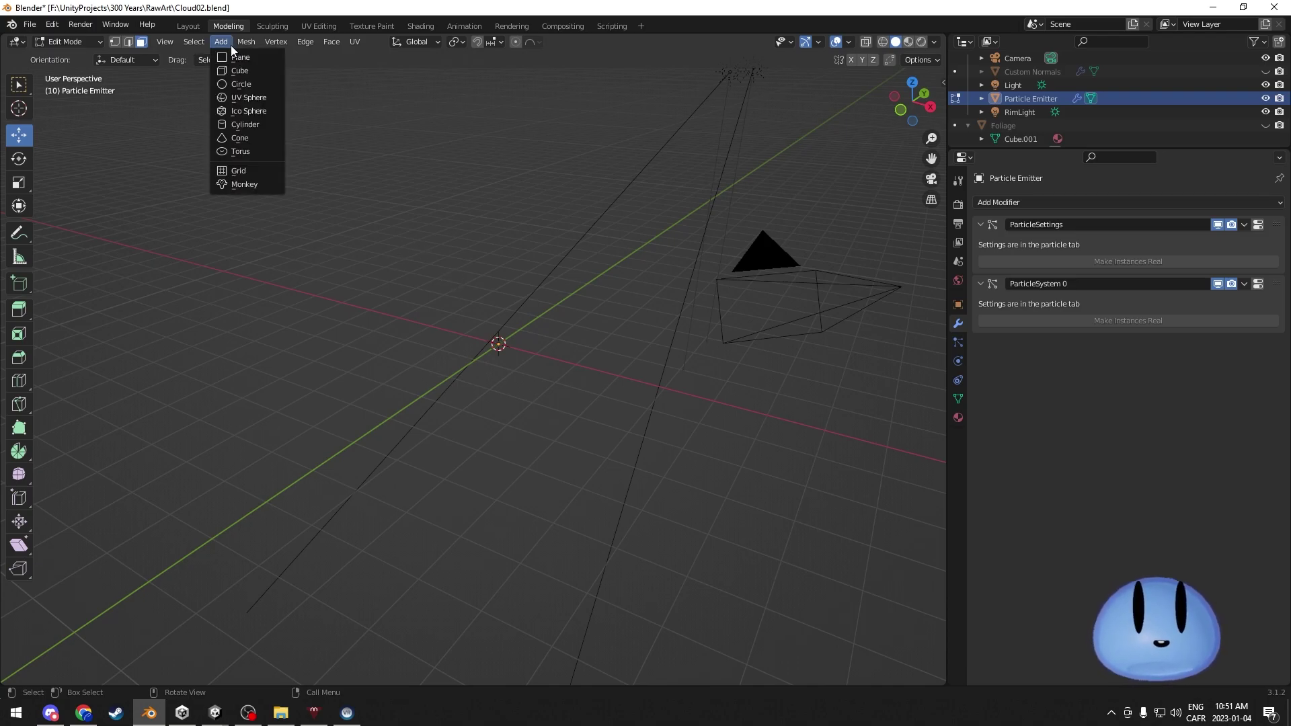
left_click(245, 185)
middle_click_drag(415, 287, 409, 277)
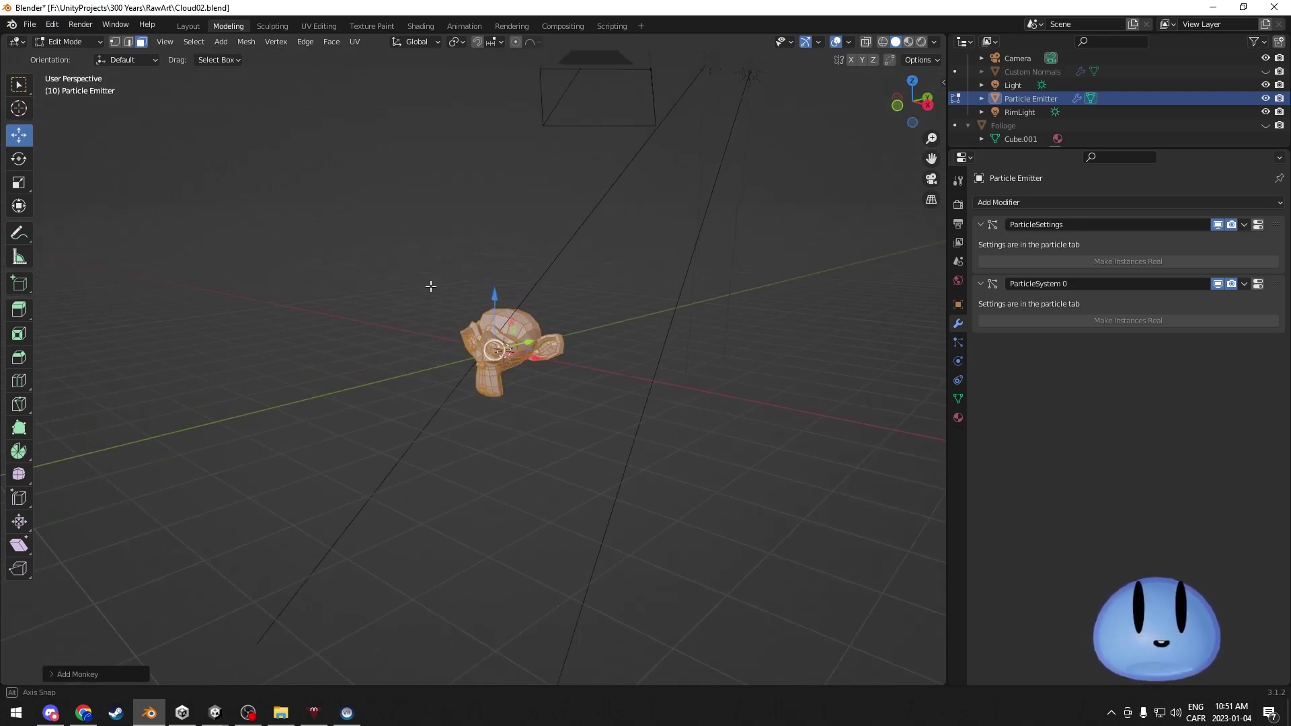
middle_click_drag(431, 286, 436, 286)
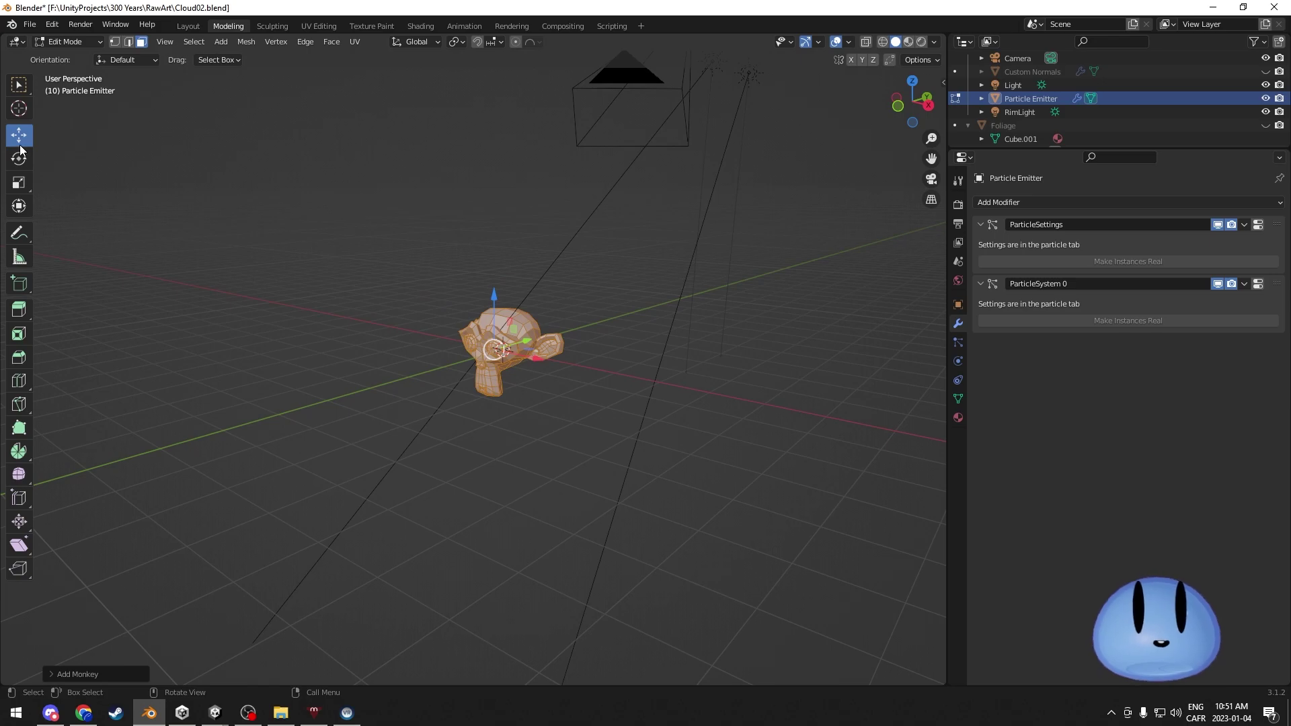
left_click(19, 180)
left_click_drag(441, 353, 331, 404)
middle_click_drag(332, 404, 365, 394)
scroll(365, 393, "down", 3)
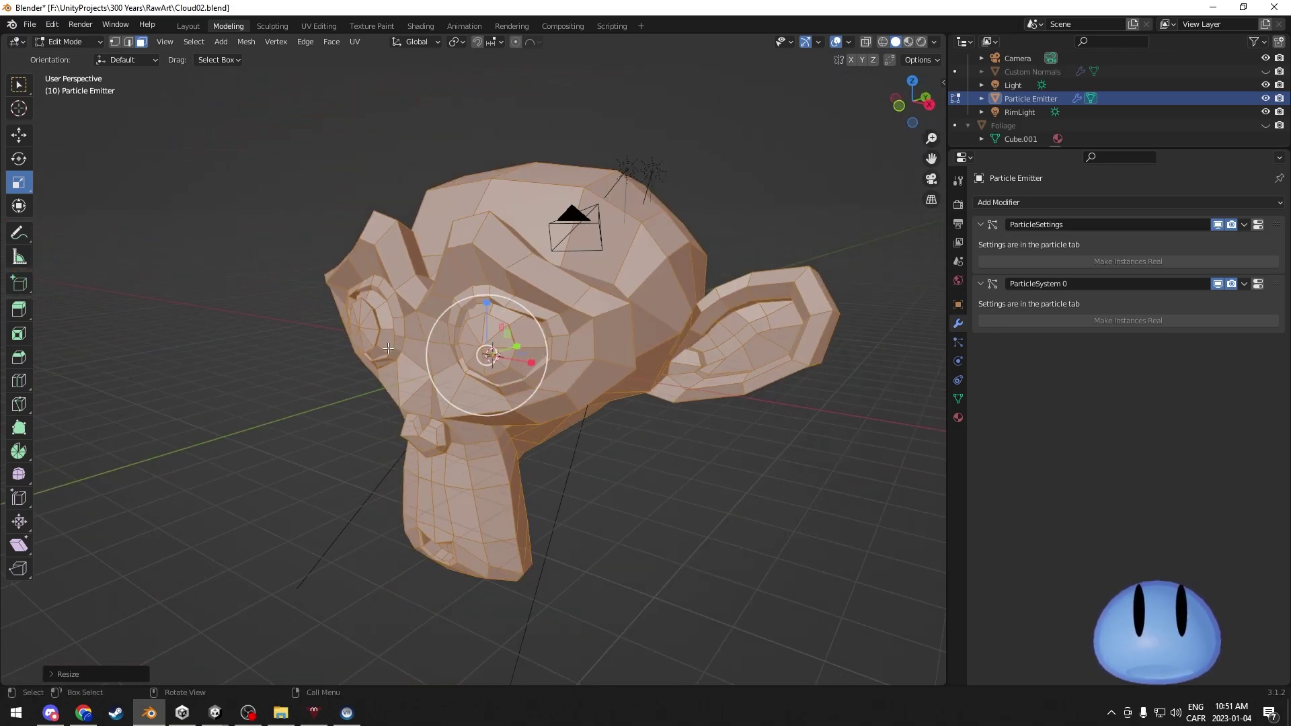
left_click(328, 43)
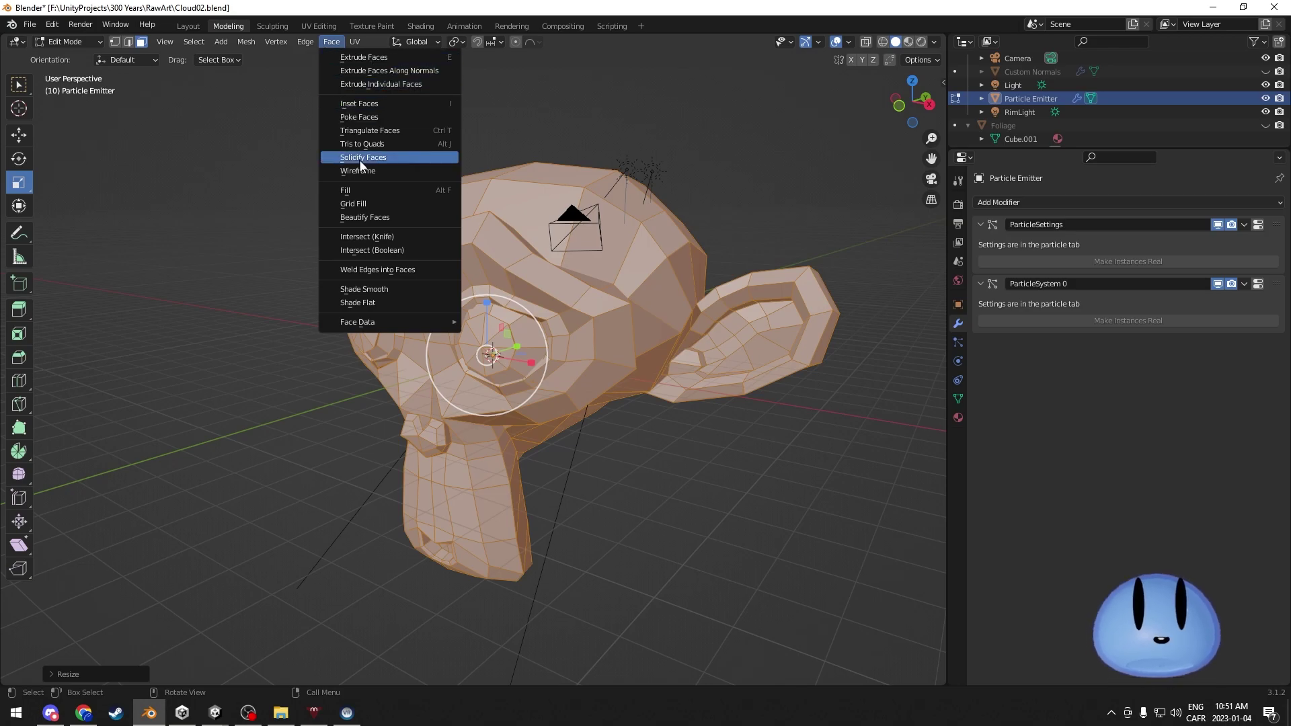
left_click(365, 290)
mouse_move(747, 446)
middle_mouse_down()
mouse_move(772, 440)
mouse_move(747, 438)
middle_mouse_up()
left_click(746, 438)
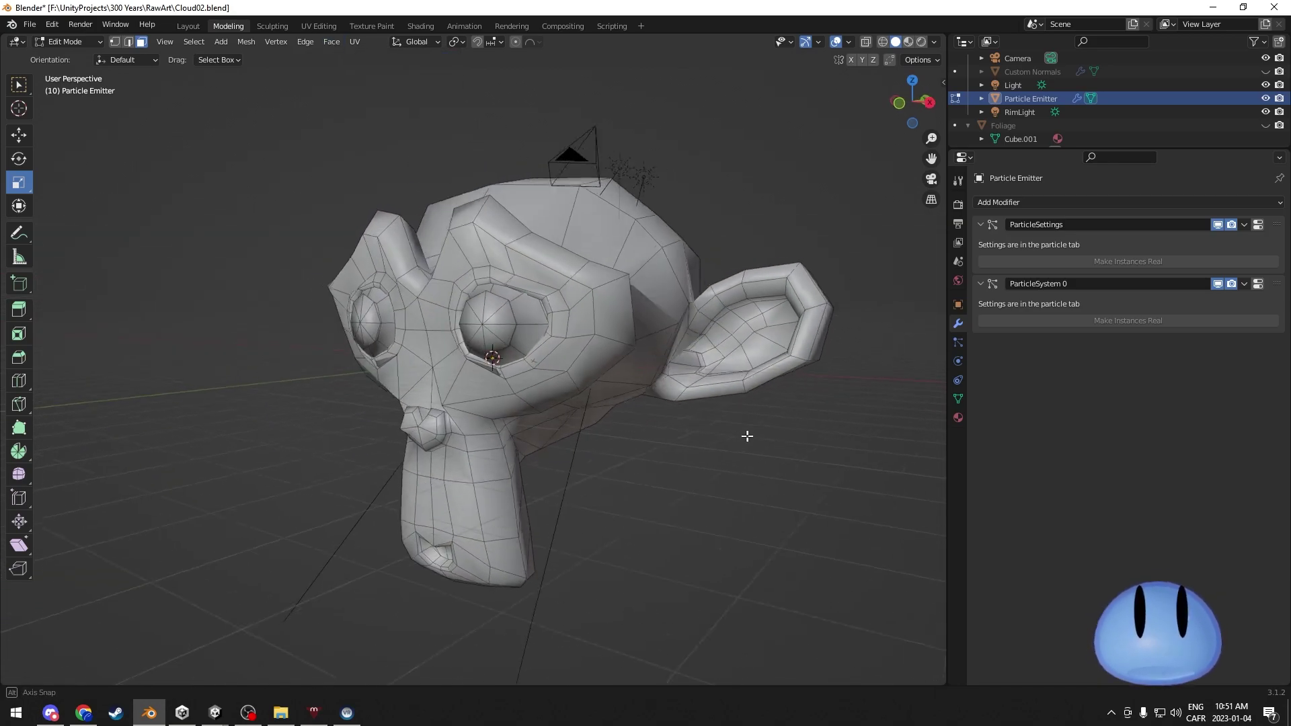
left_click(908, 43)
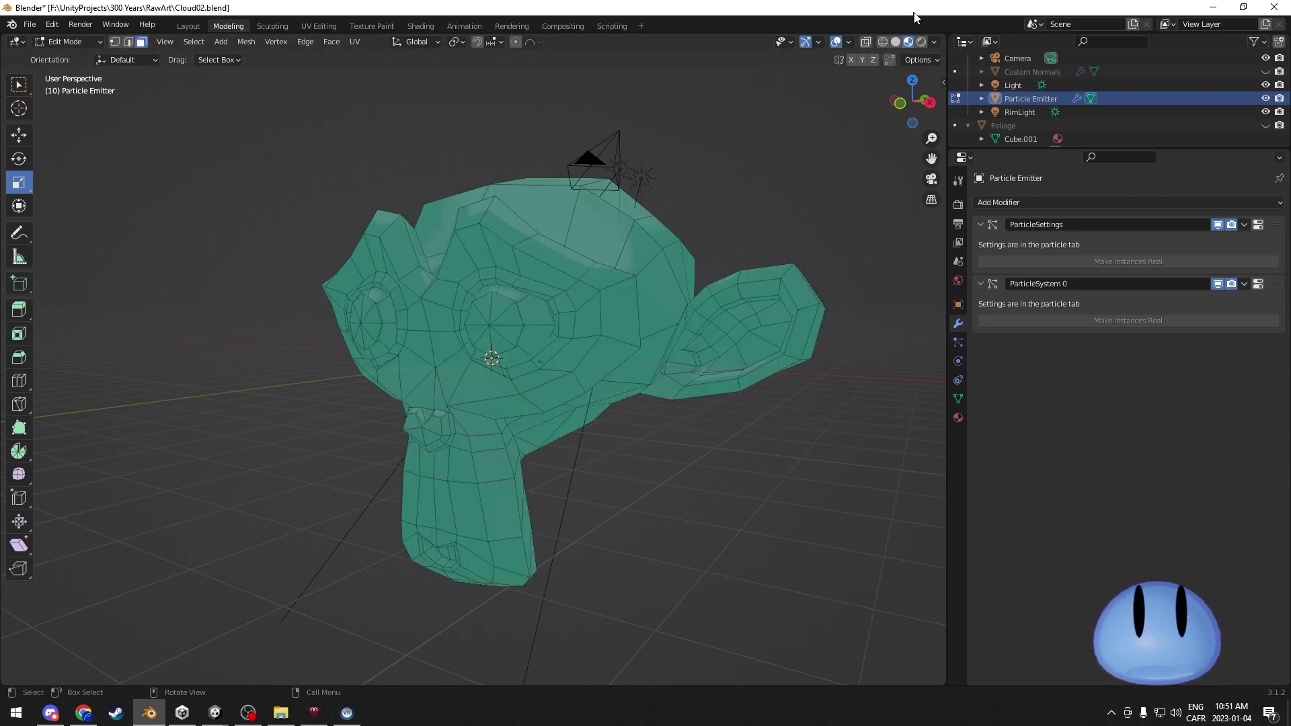
left_click(922, 42)
left_click(886, 42)
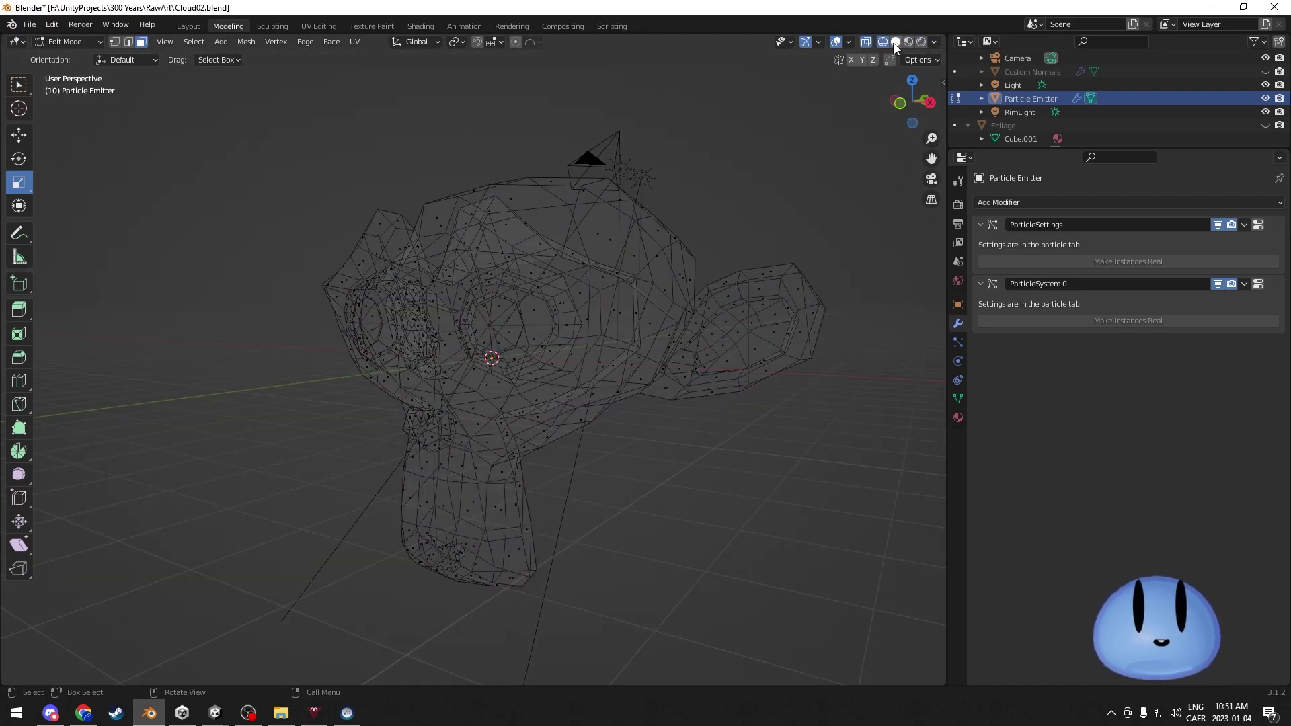
left_click(895, 41)
middle_click_drag(671, 319, 683, 324)
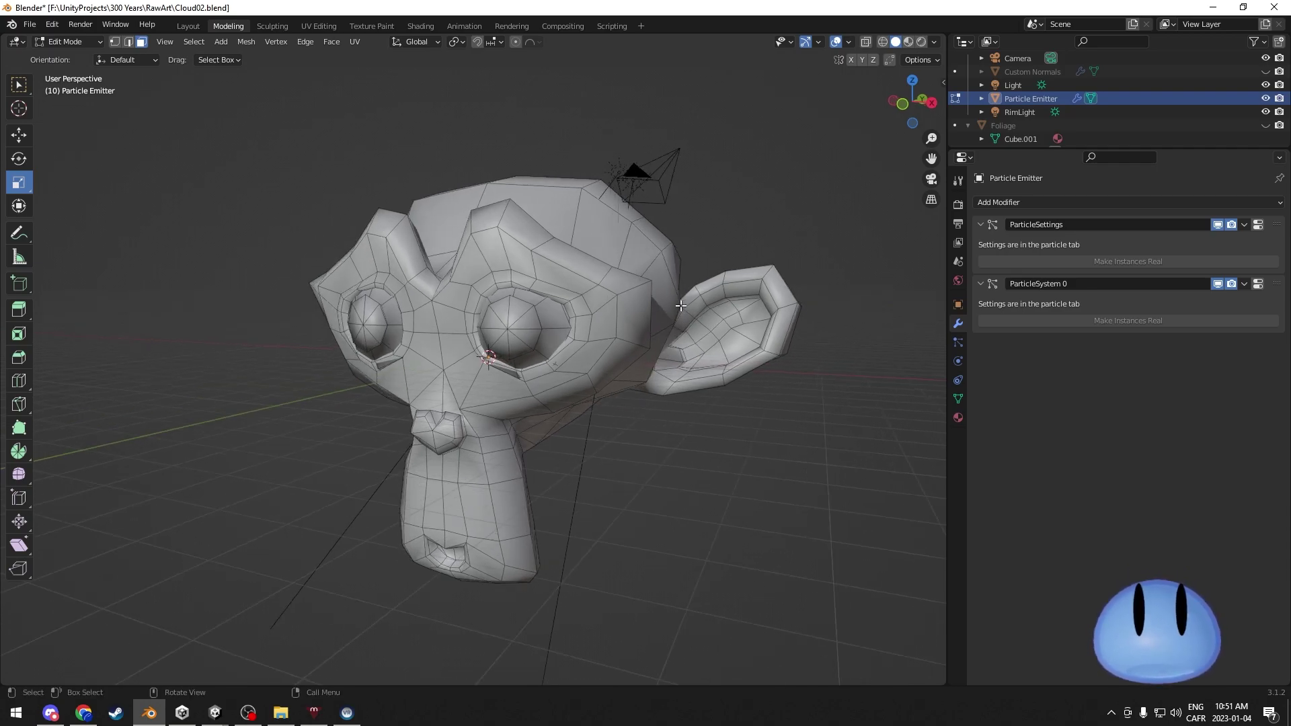
key("Tab")
middle_click_drag(809, 400, 619, 206)
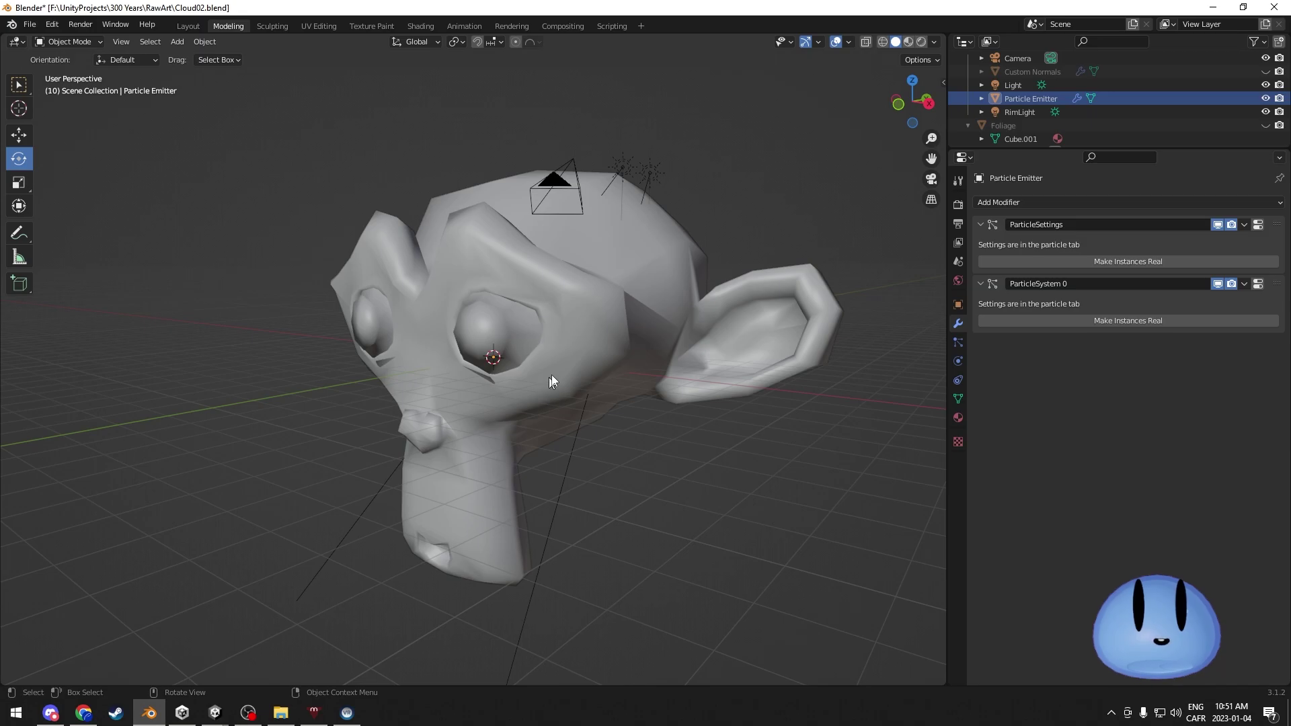
middle_click_drag(563, 368, 536, 370)
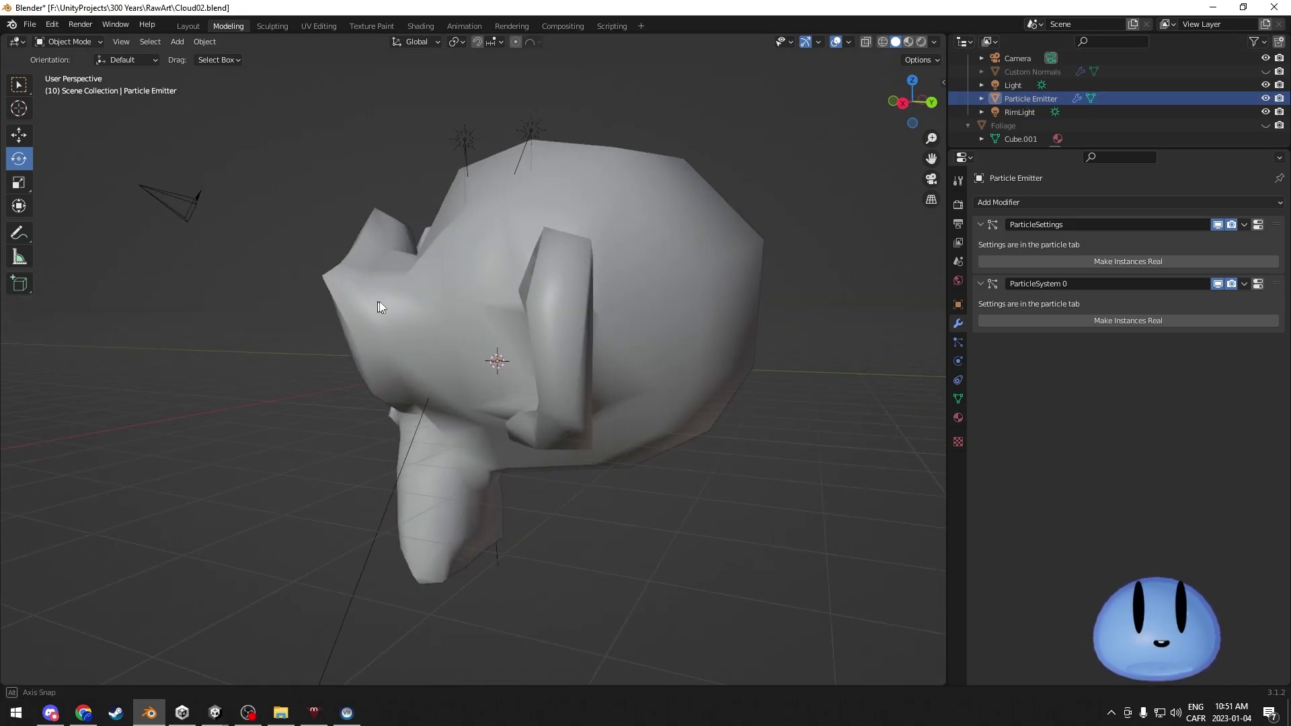
middle_click_drag(384, 304, 525, 310)
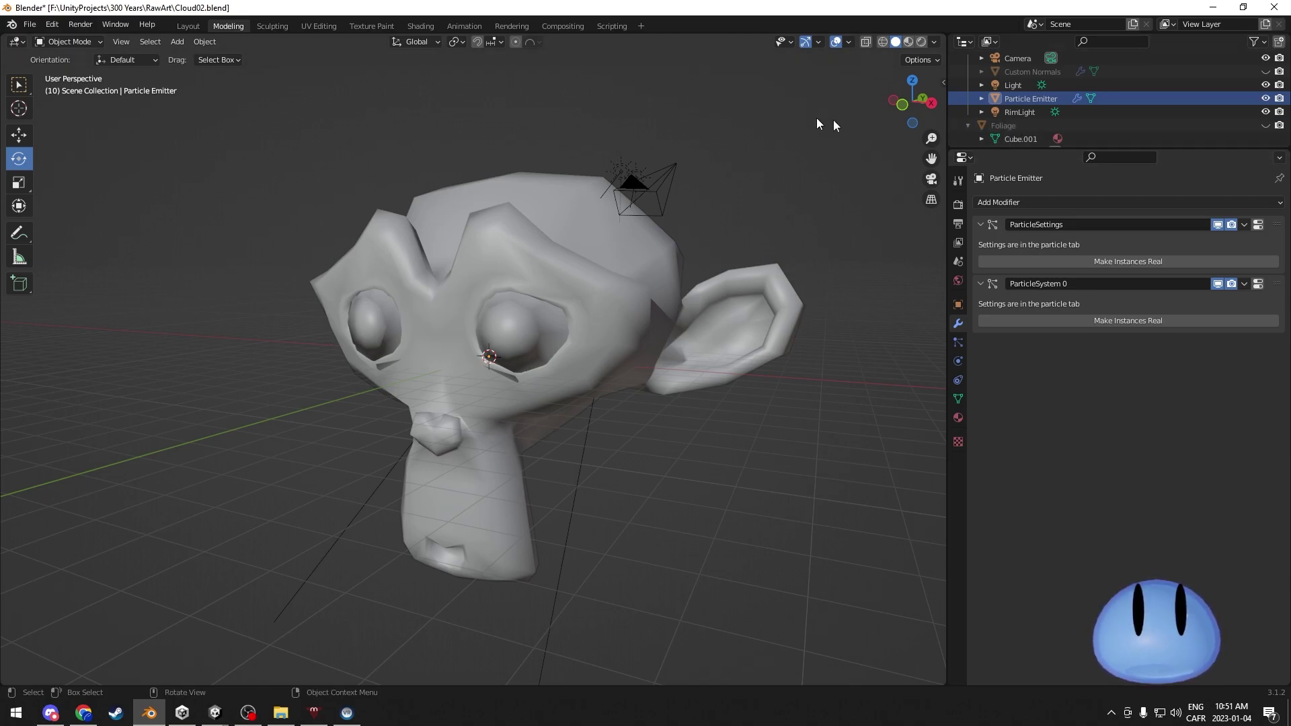
Step: Select Foliage in the Outliner and make it visible in the viewport
middle_click_drag(623, 253, 655, 257)
scroll(1095, 113, "down", 1)
left_click(1095, 112)
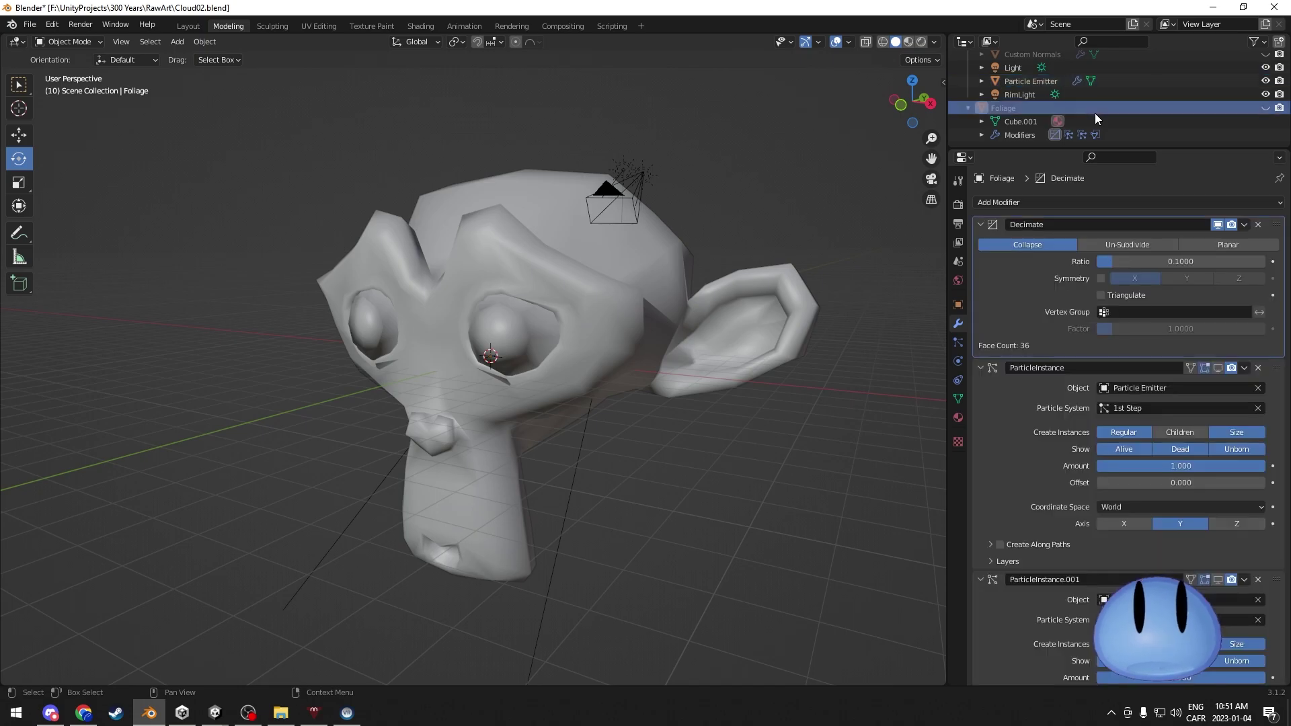
left_click(1265, 109)
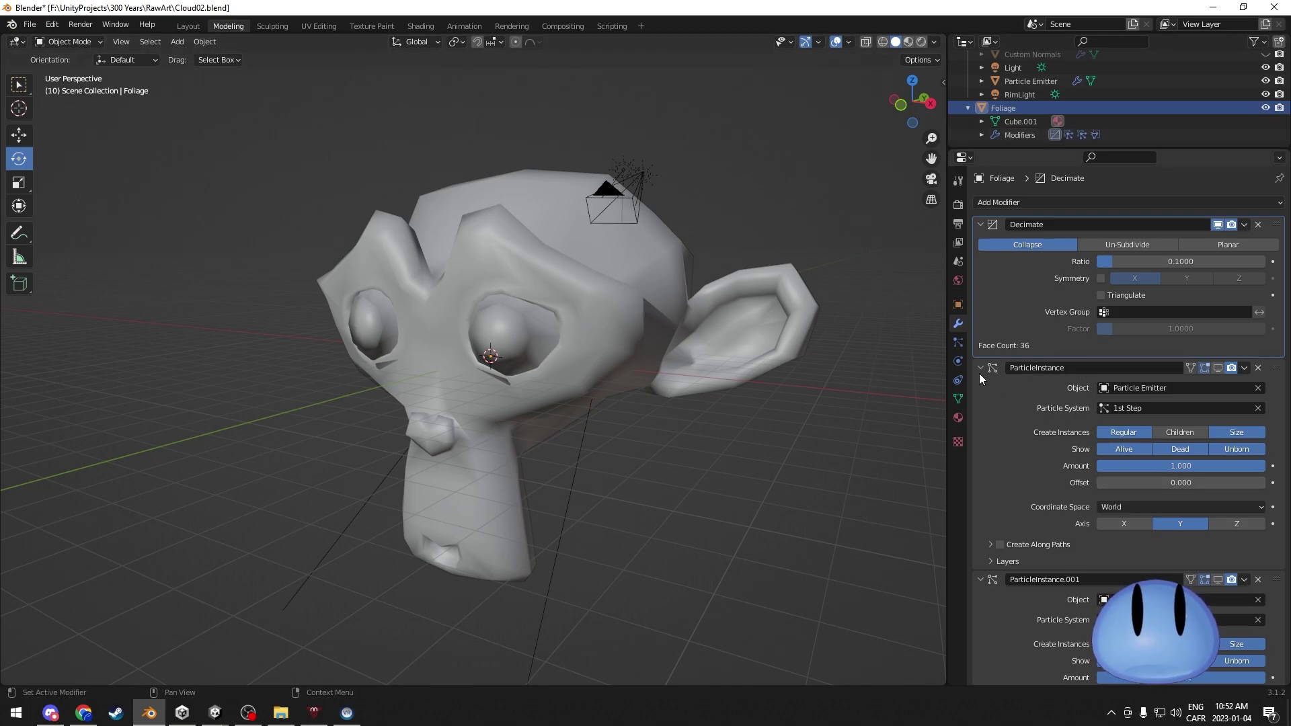
Step: Hide the monkey Particle Emitter, leaving only the low-poly Foliage blob visible
middle_click_drag(835, 168, 562, 331)
scroll(1107, 438, "down", 5)
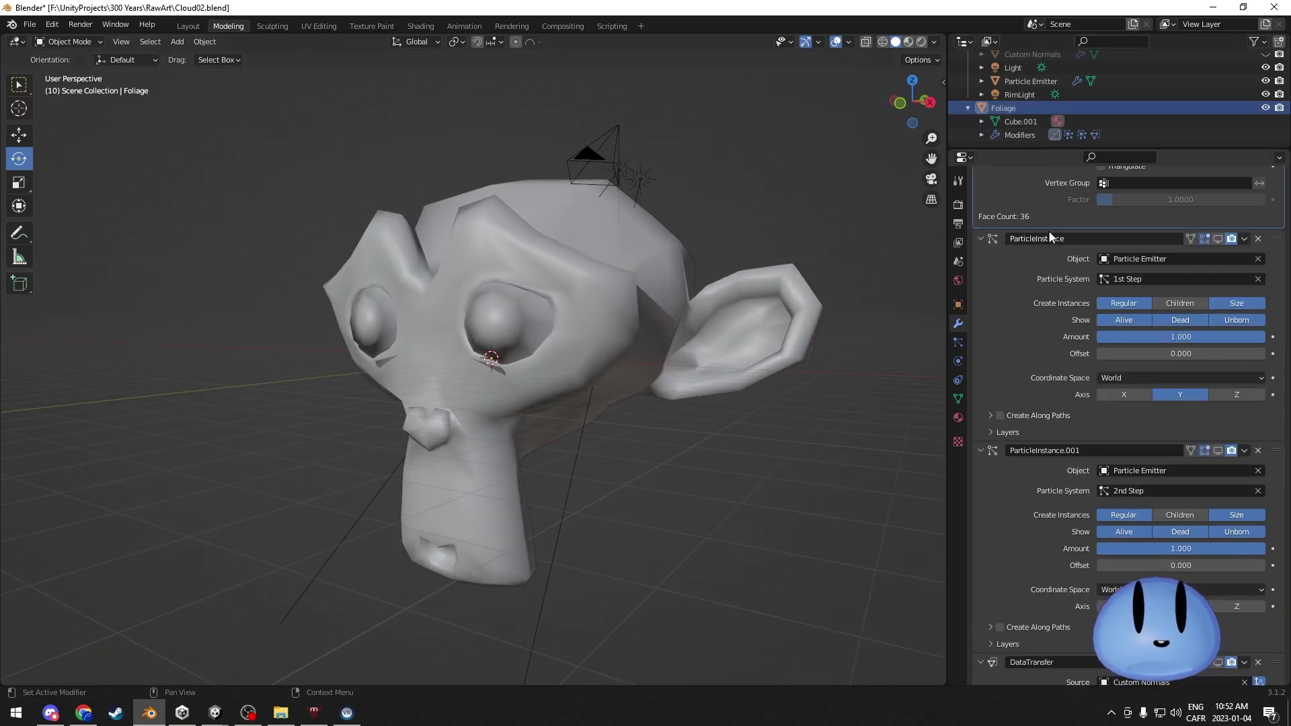
scroll(1110, 589, "down", 6)
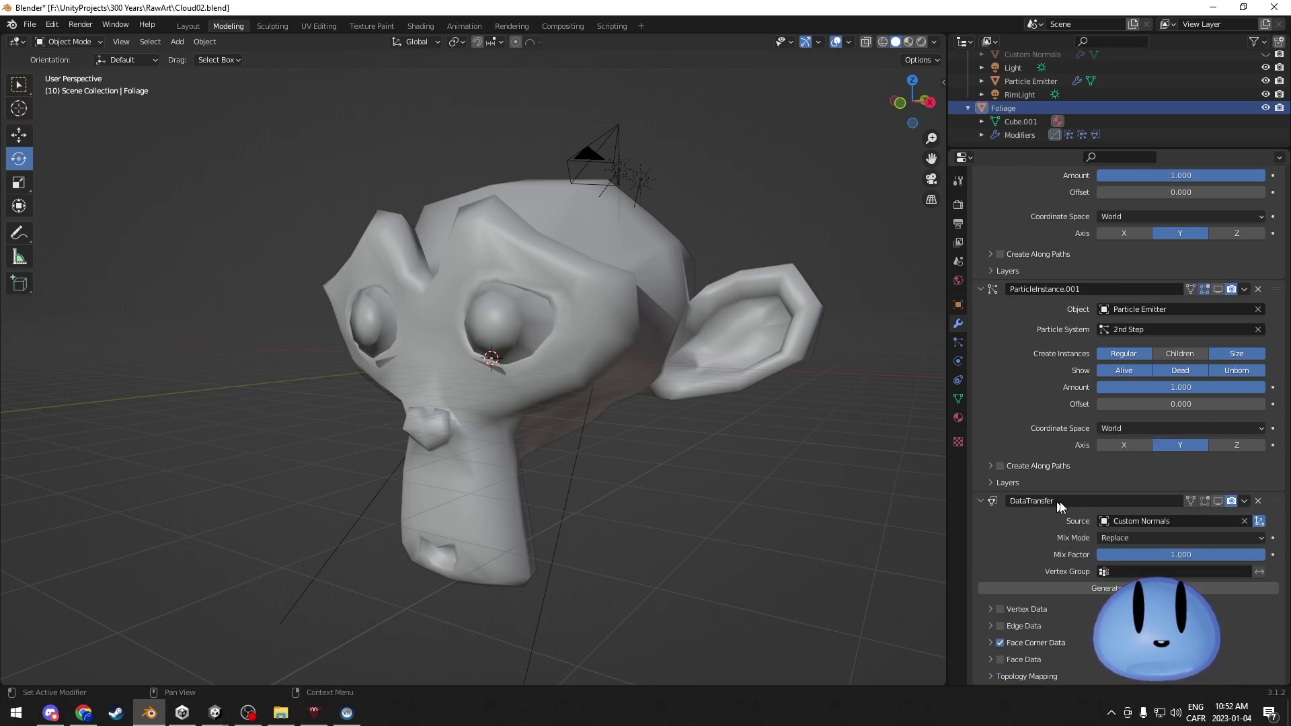
scroll(1081, 498, "up", 7)
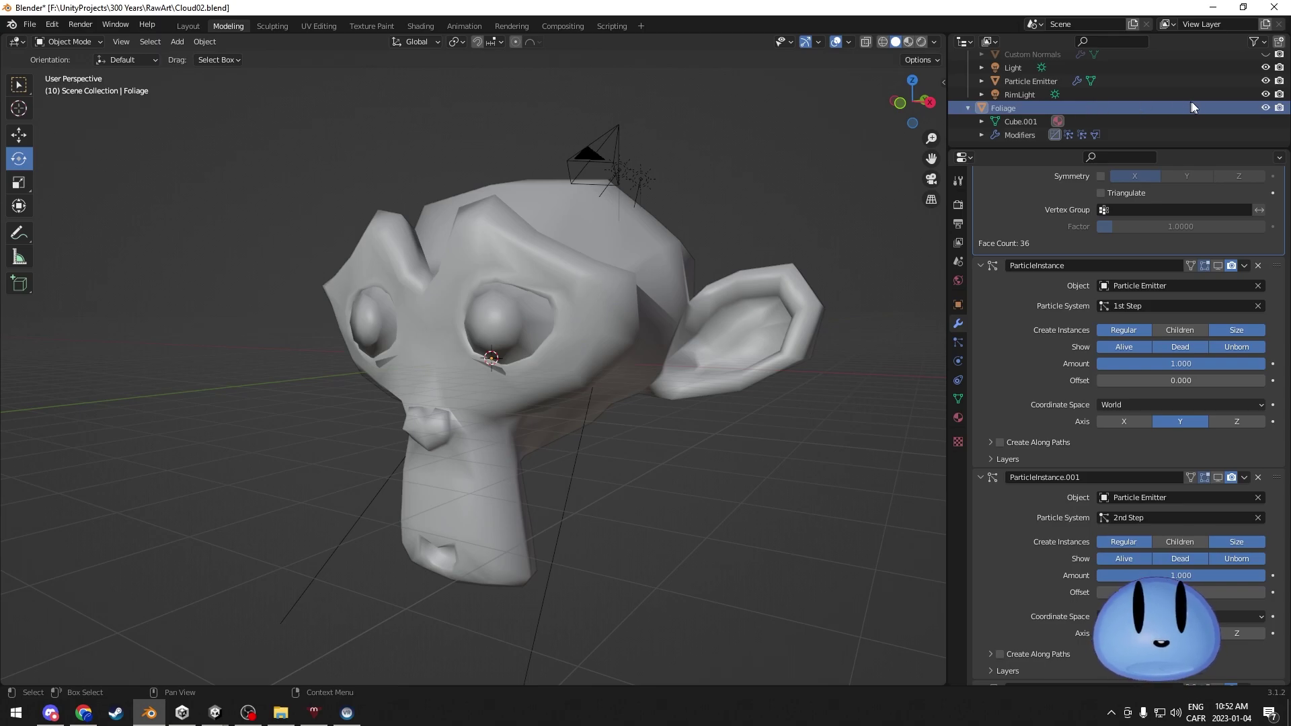
left_click(1266, 81)
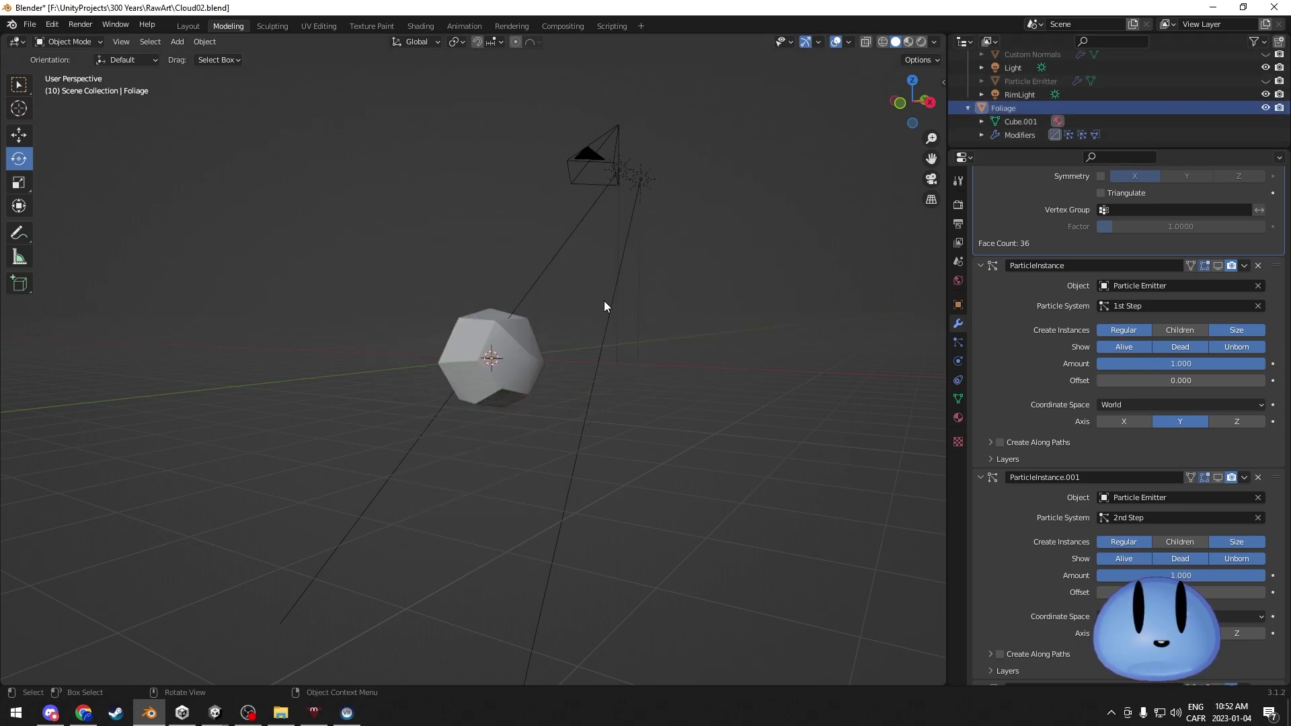
middle_click_drag(605, 303, 579, 273)
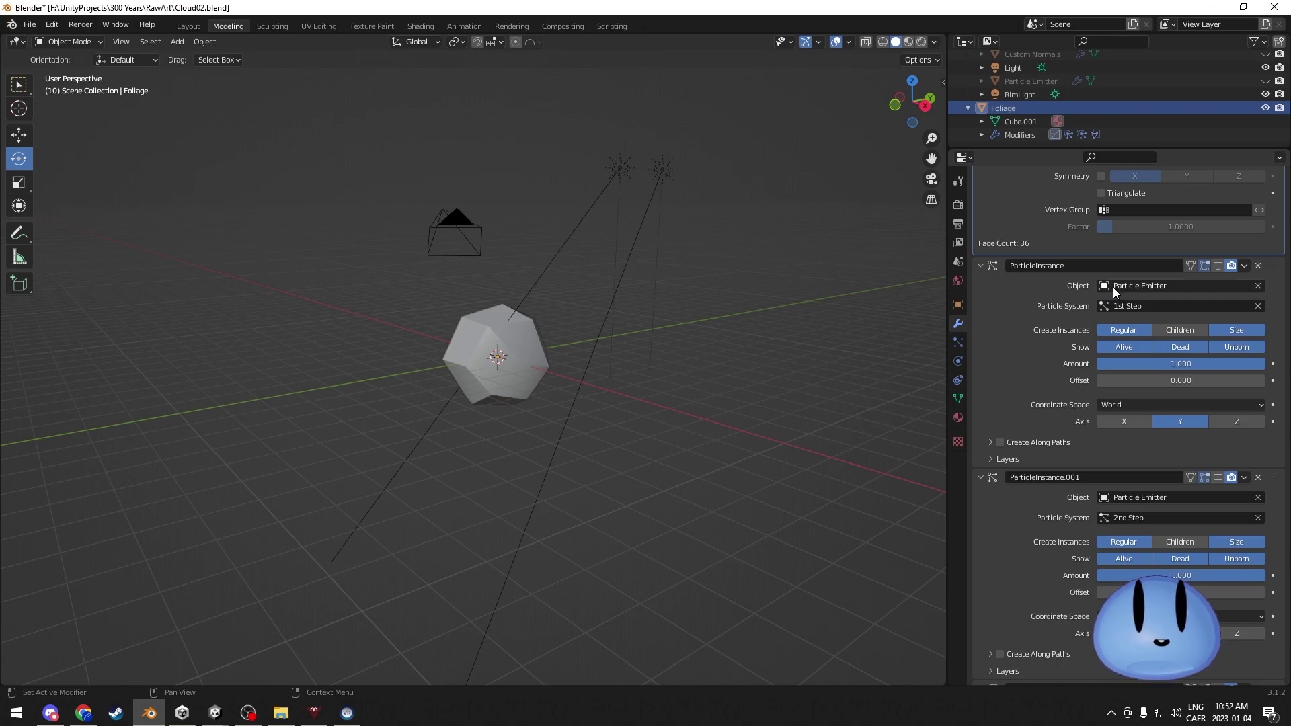
left_click(1266, 81)
left_click(1266, 81)
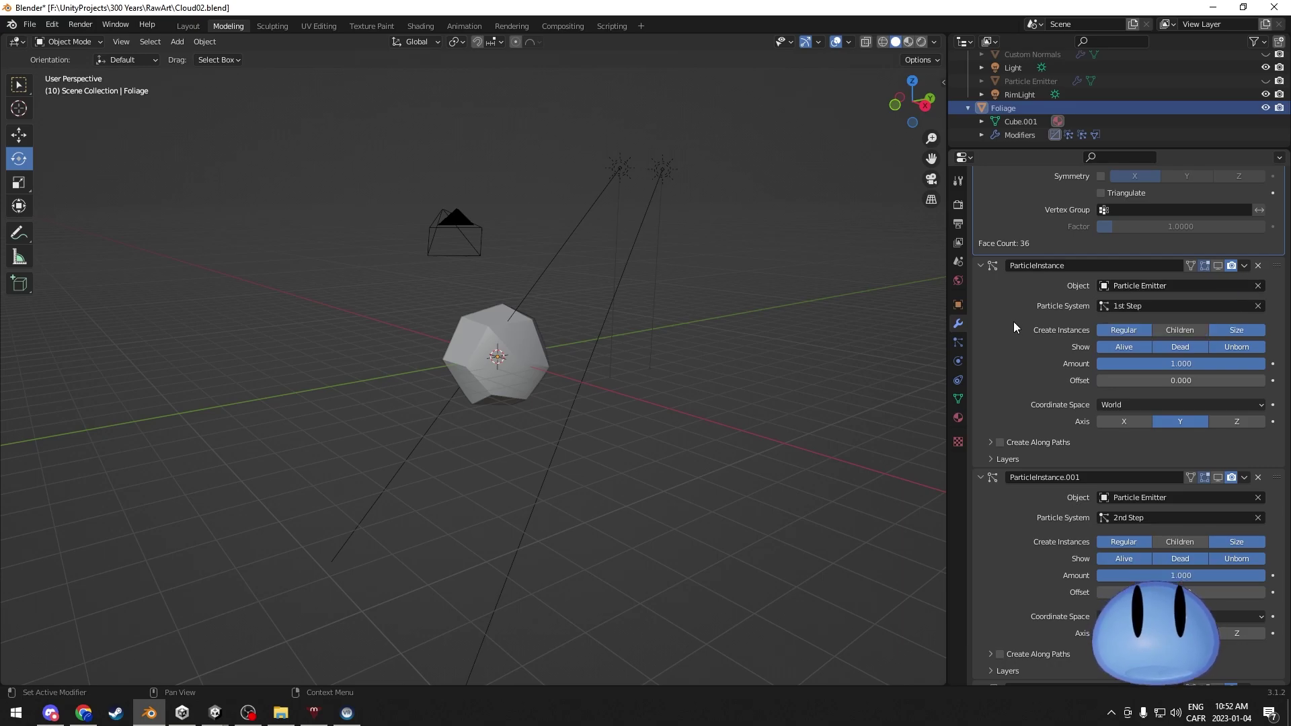
Step: Show the 1st Step ParticleInstance in the viewport and orbit around the scattered blob cluster
left_click(1217, 266)
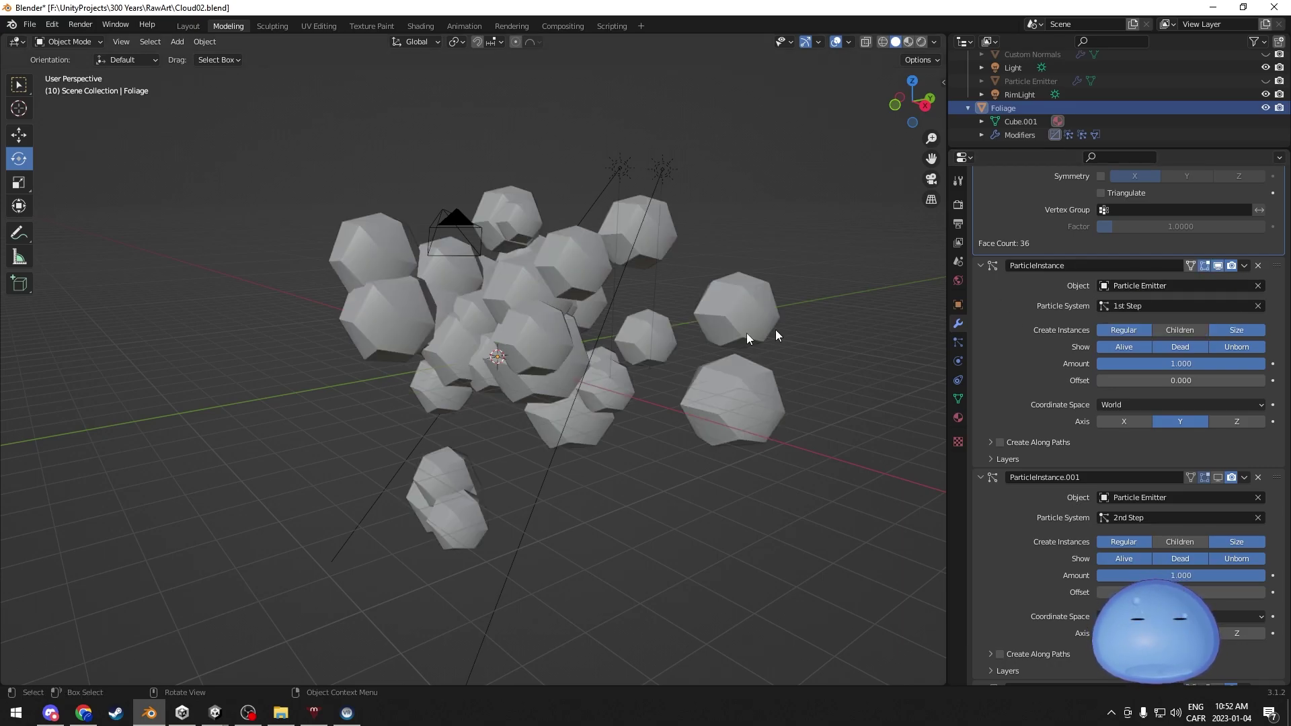
middle_click_drag(699, 341, 575, 407)
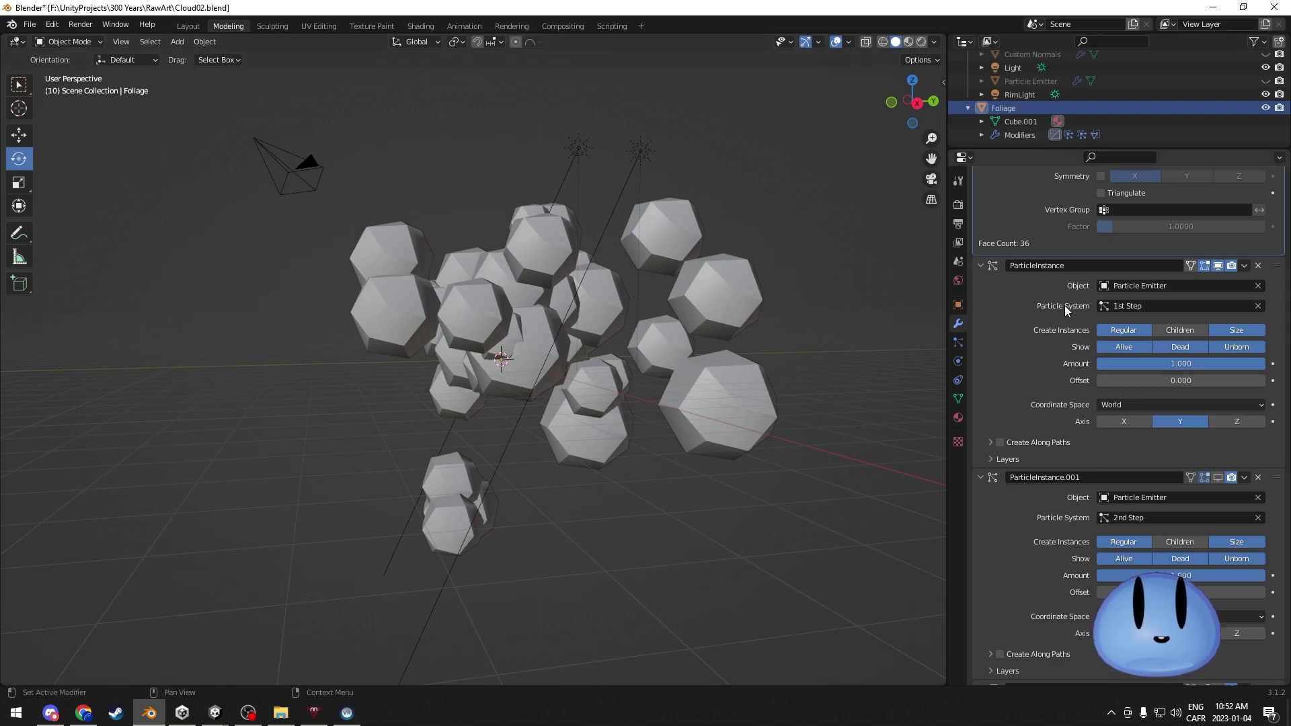
middle_click_drag(498, 470, 676, 285)
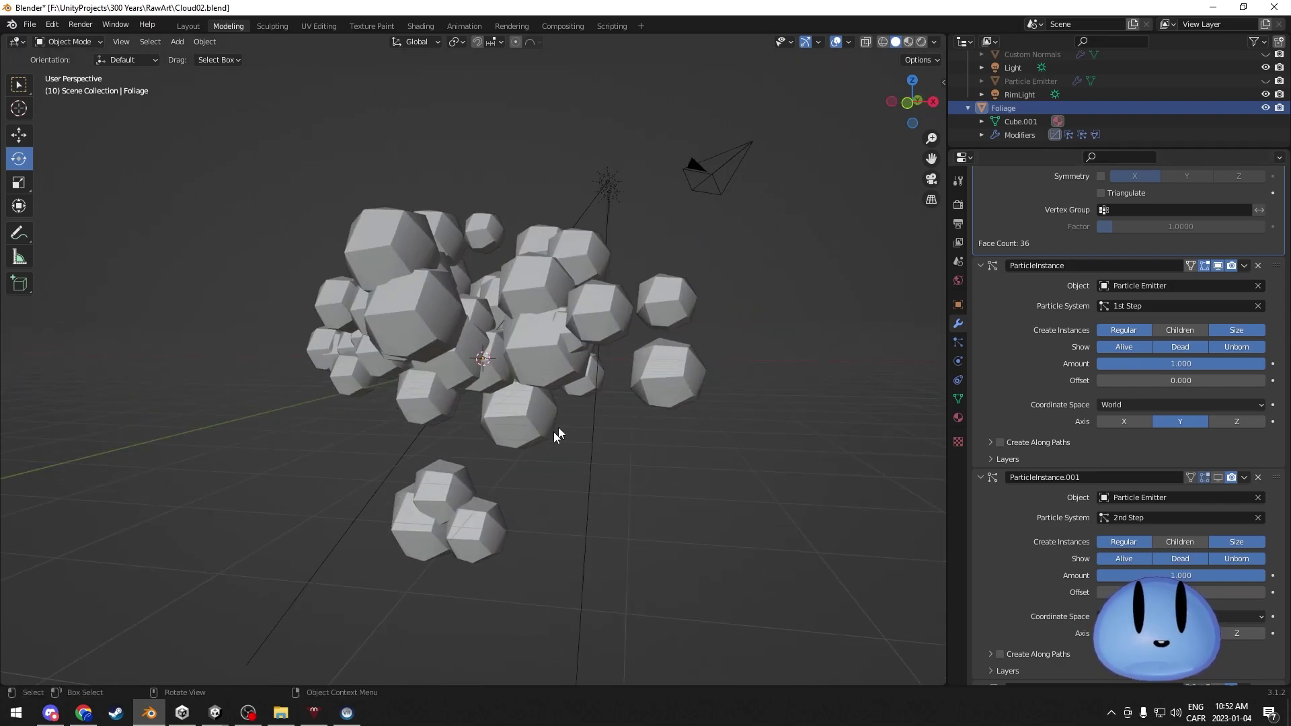
middle_click_drag(535, 447, 380, 542)
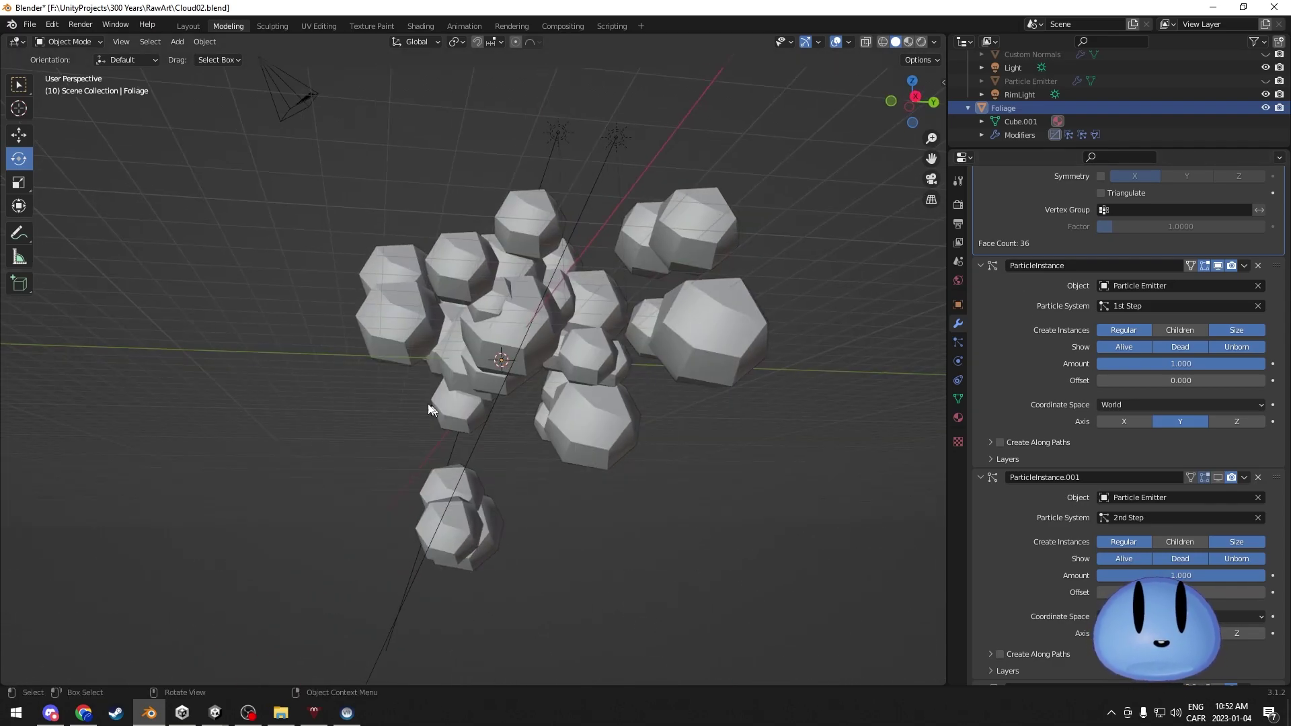
middle_click_drag(415, 399, 570, 305)
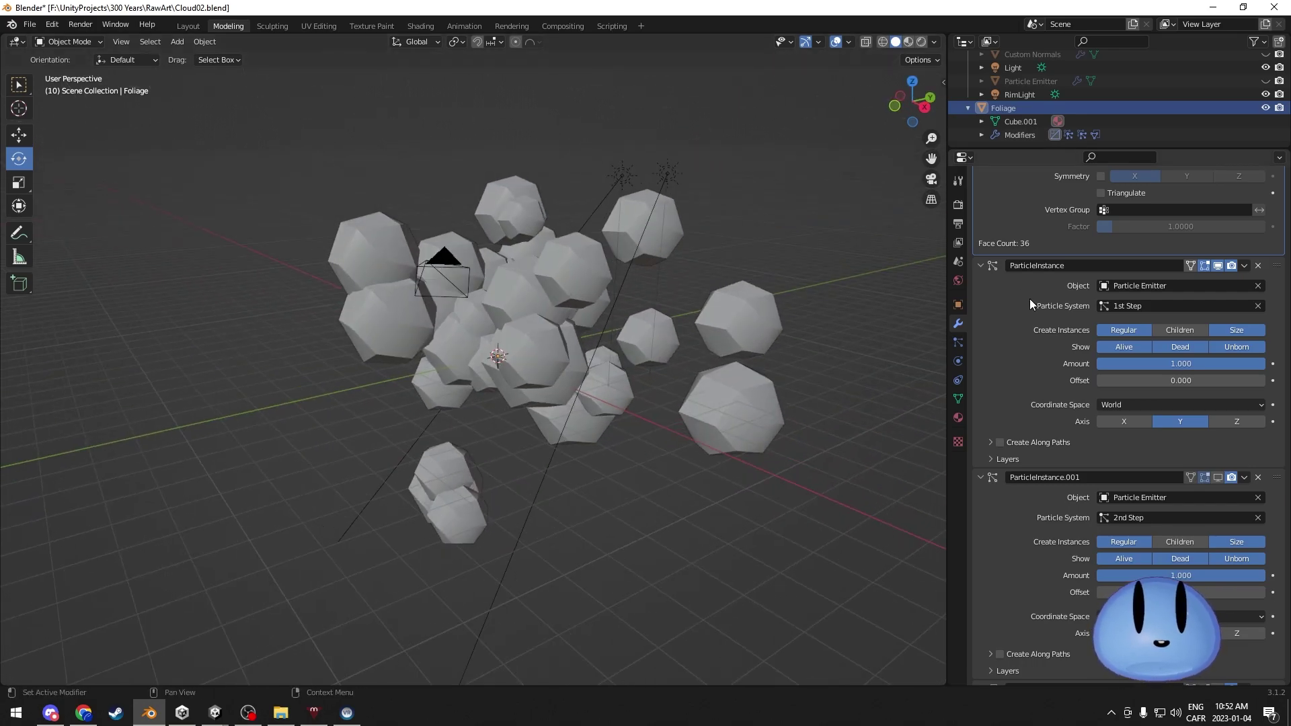
scroll(1010, 333, "up", 3)
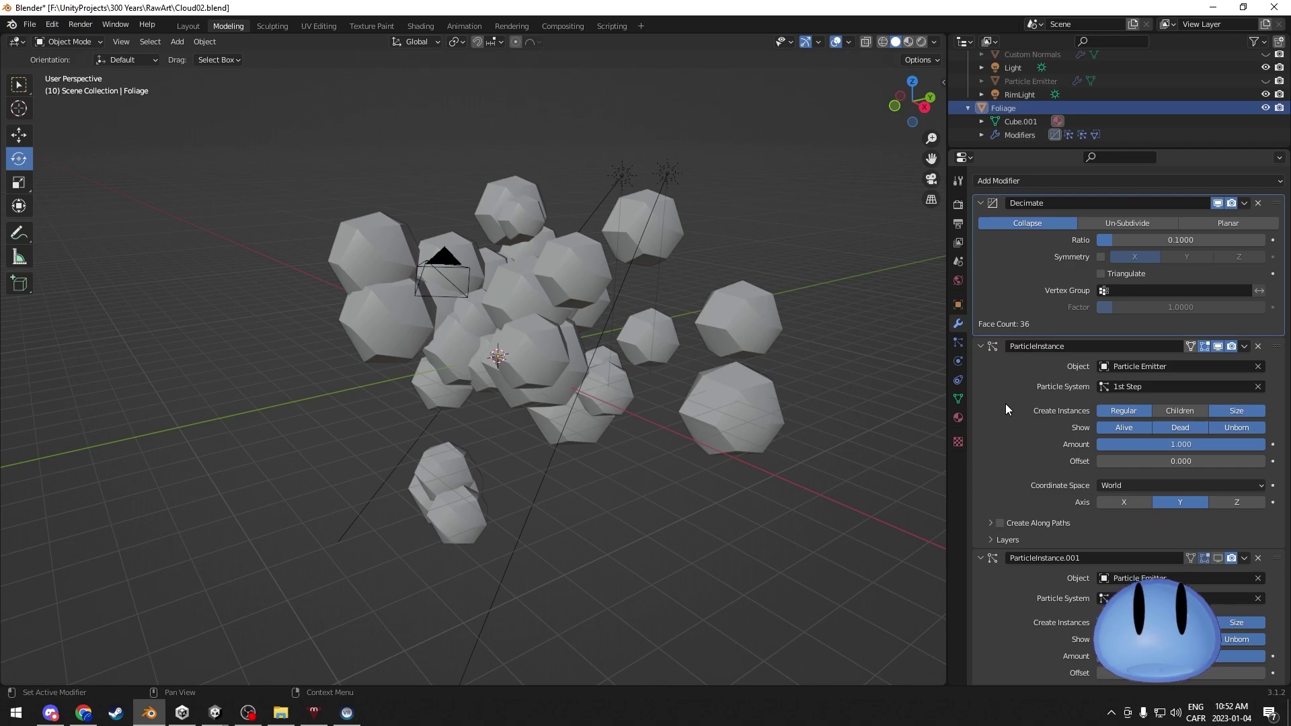
scroll(1006, 405, "down", 5)
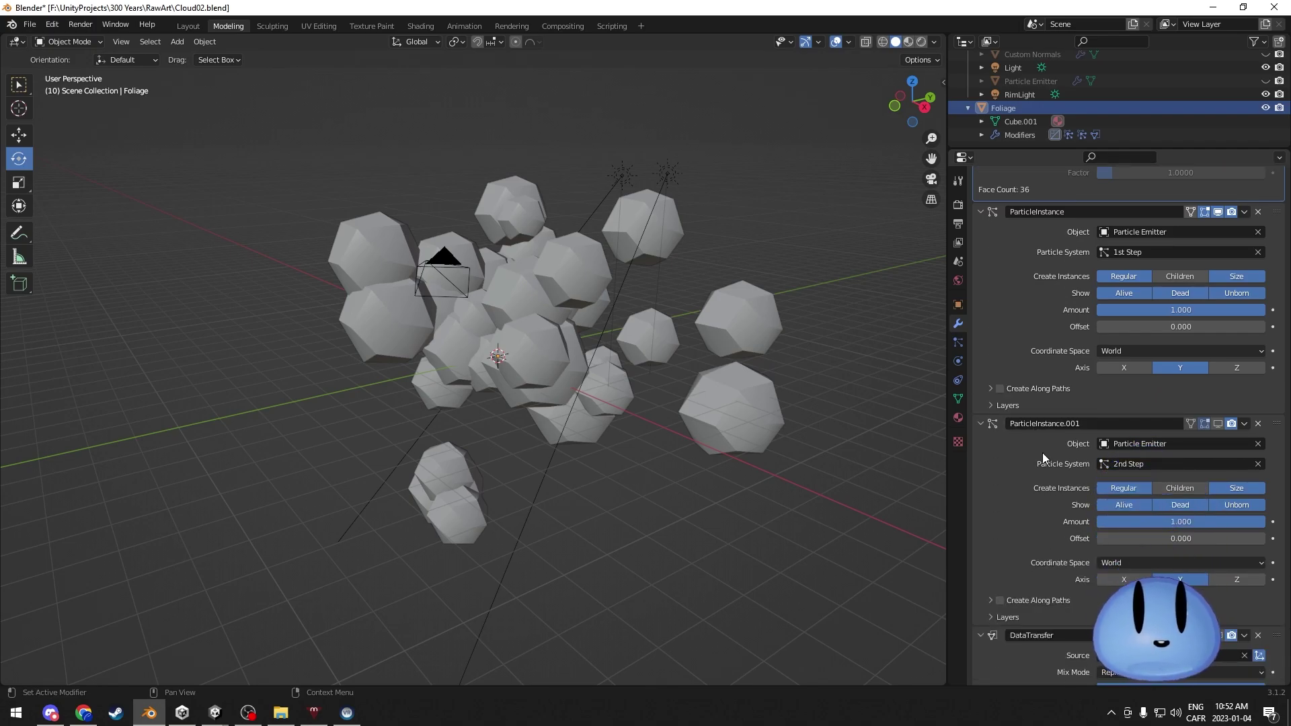
middle_click_drag(614, 413, 722, 326)
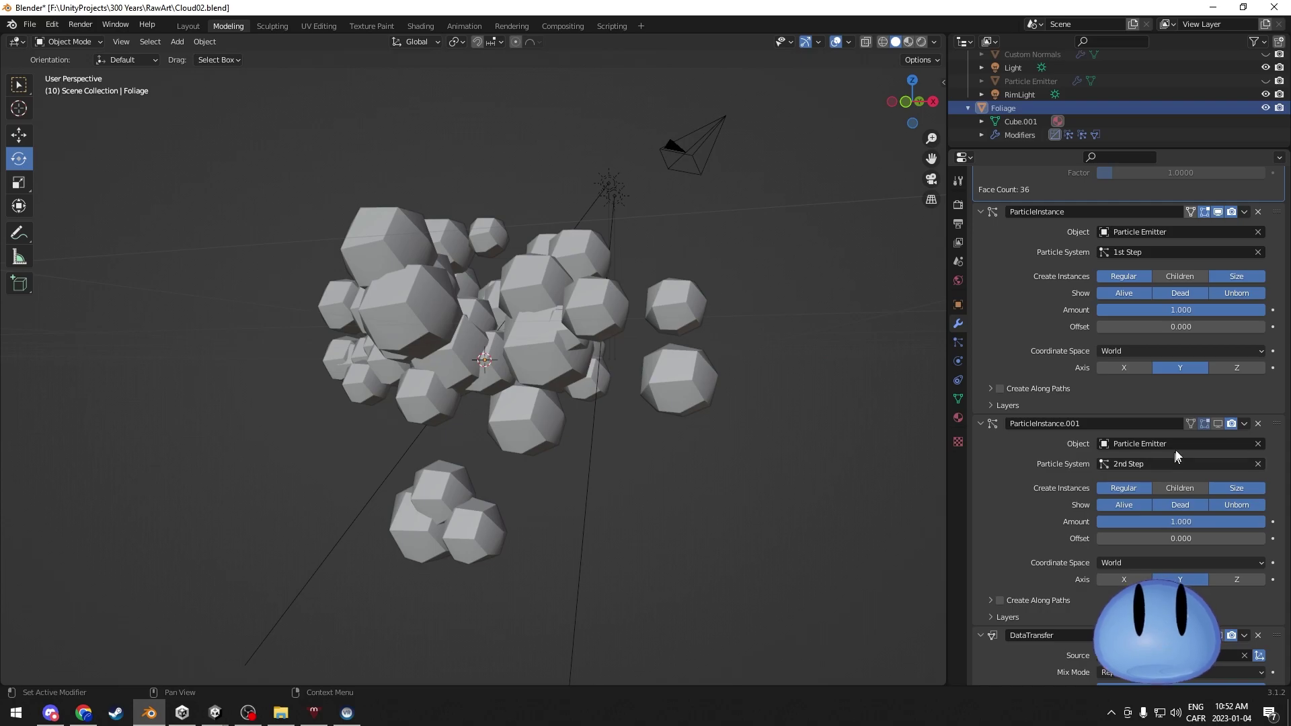
Step: Enable viewport display of the 2nd Step ParticleInstance.001, comparing it off and on
left_click(1218, 423)
middle_click_drag(708, 356, 736, 333)
middle_click_drag(728, 377, 730, 401)
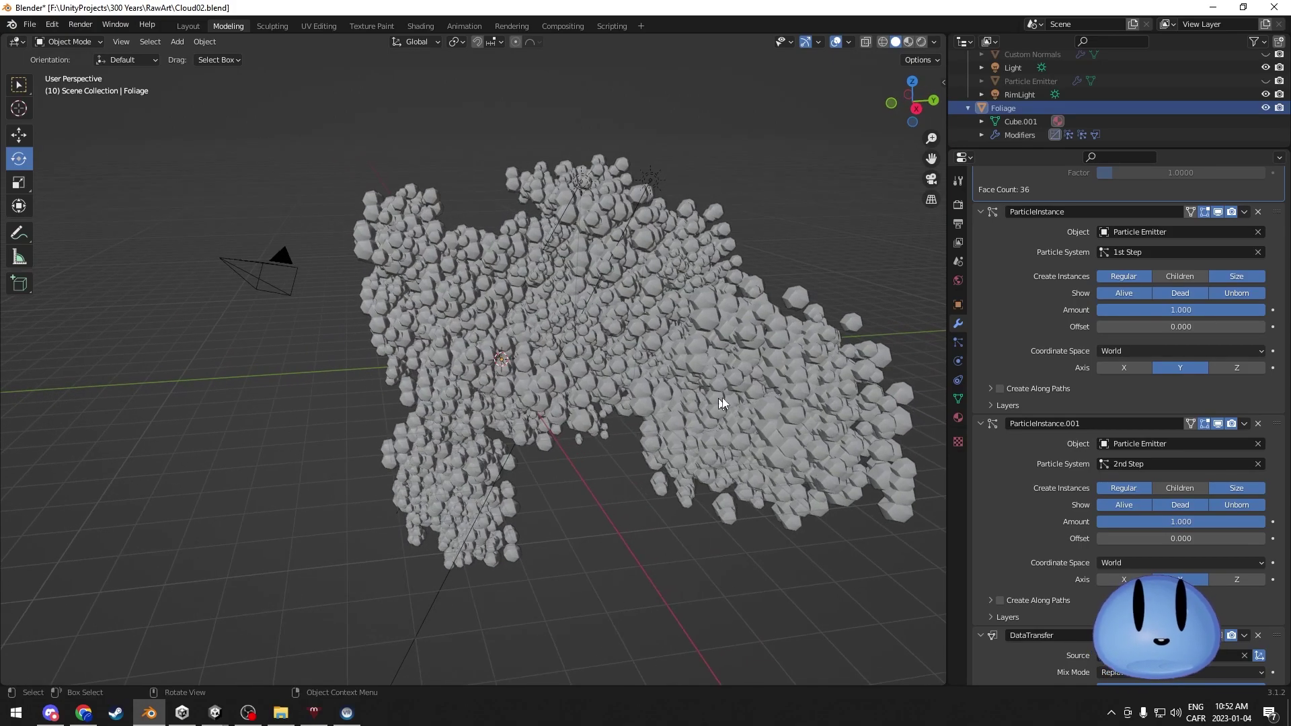
left_click(1217, 423)
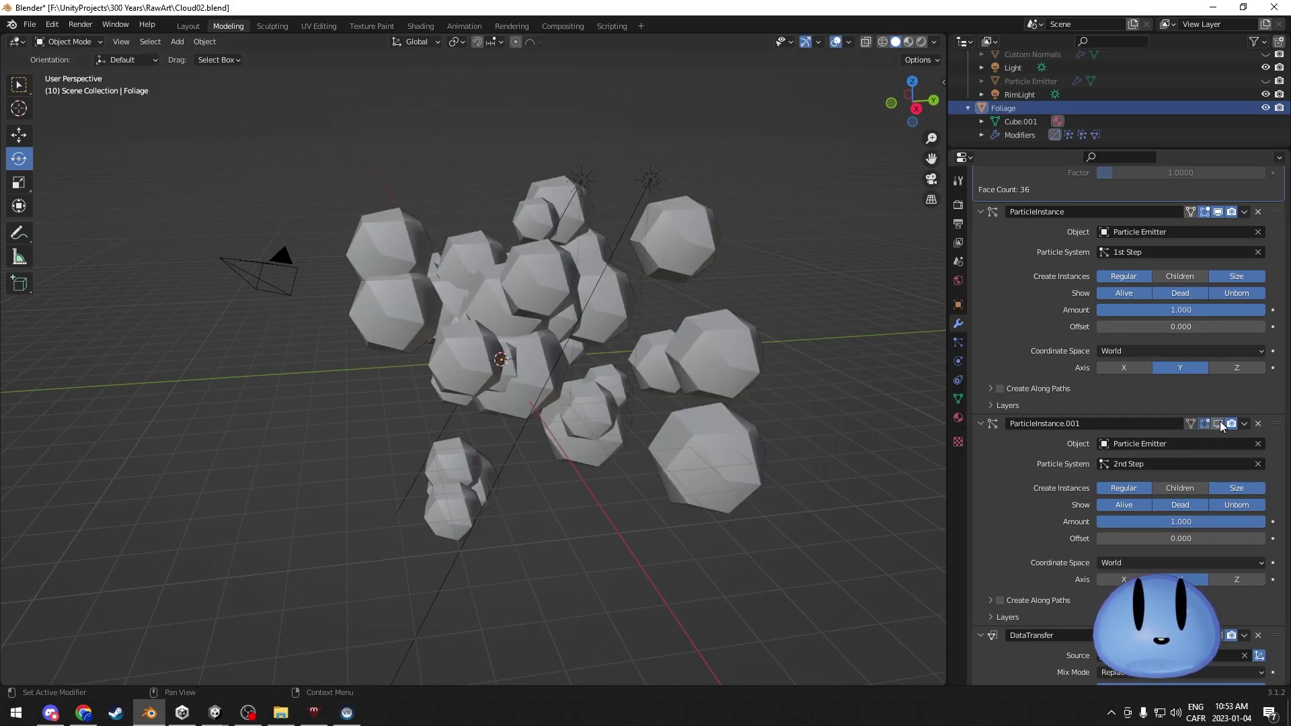
left_click(1220, 421)
middle_click_drag(894, 396, 404, 327)
middle_click_drag(749, 273, 474, 383)
scroll(673, 279, "down", 4)
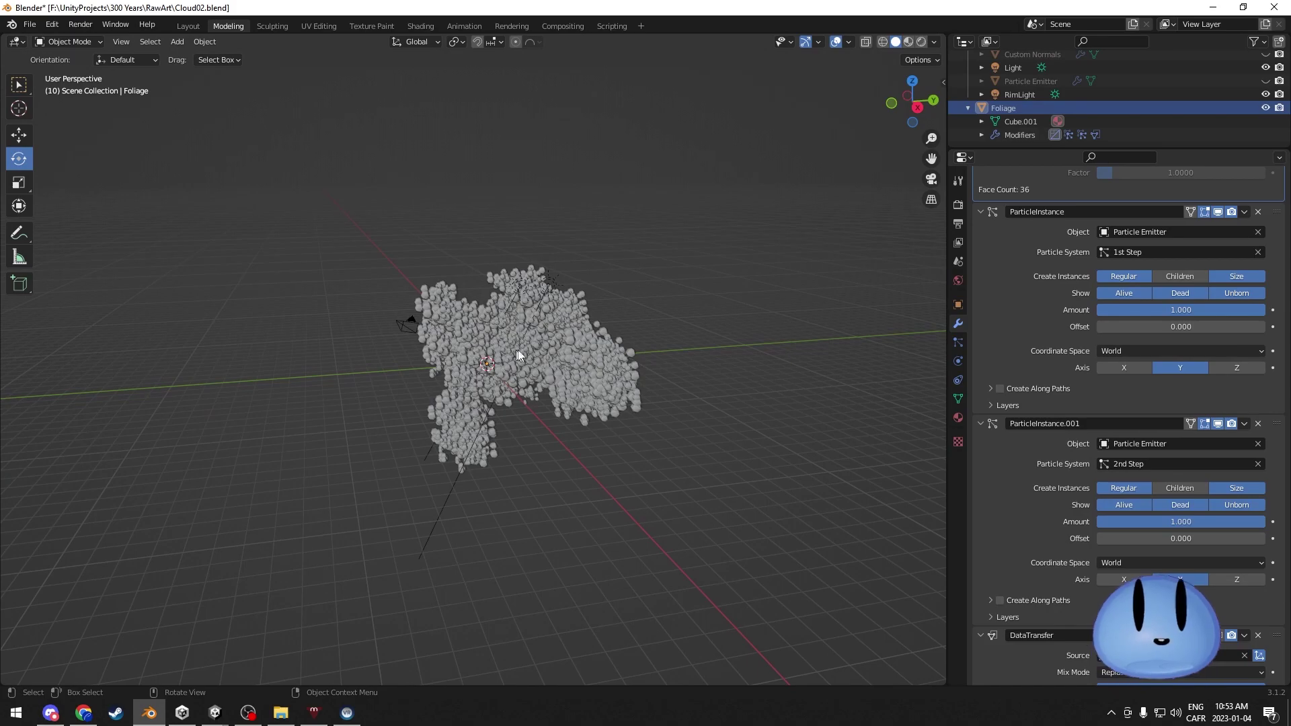
scroll(524, 355, "up", 6)
scroll(590, 347, "down", 3)
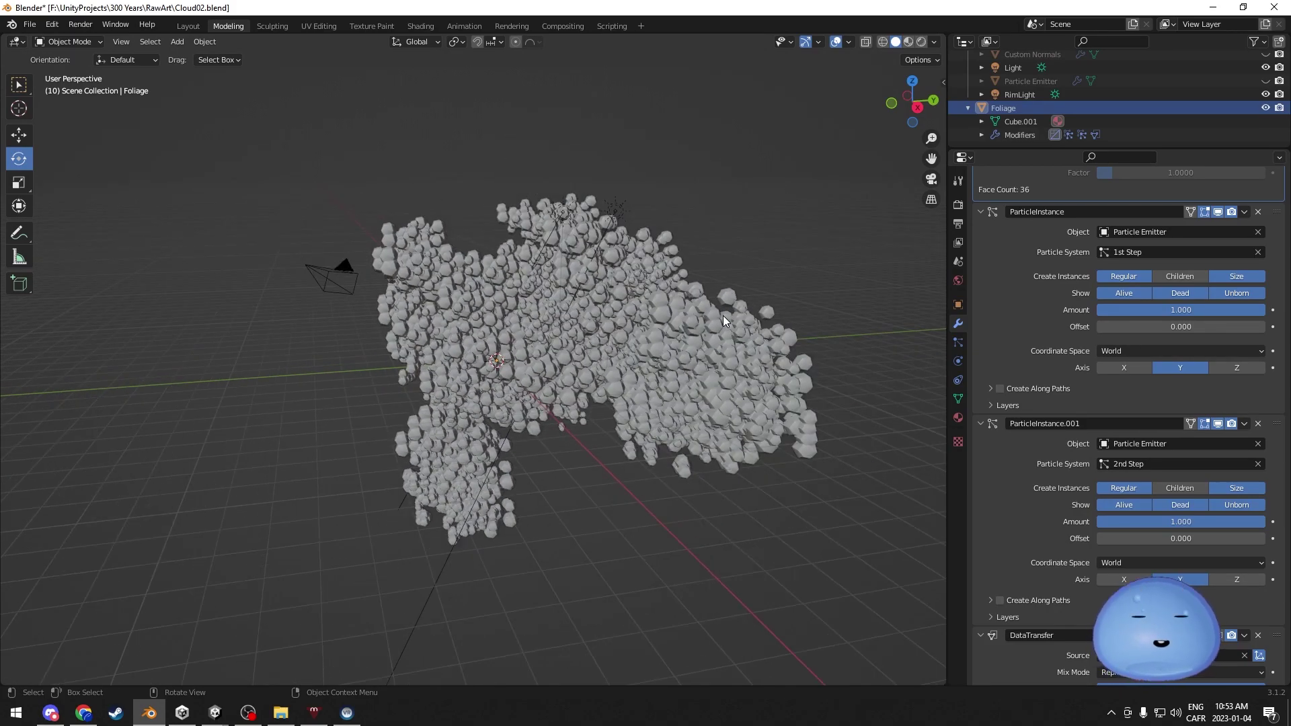
middle_click_drag(568, 382, 582, 373)
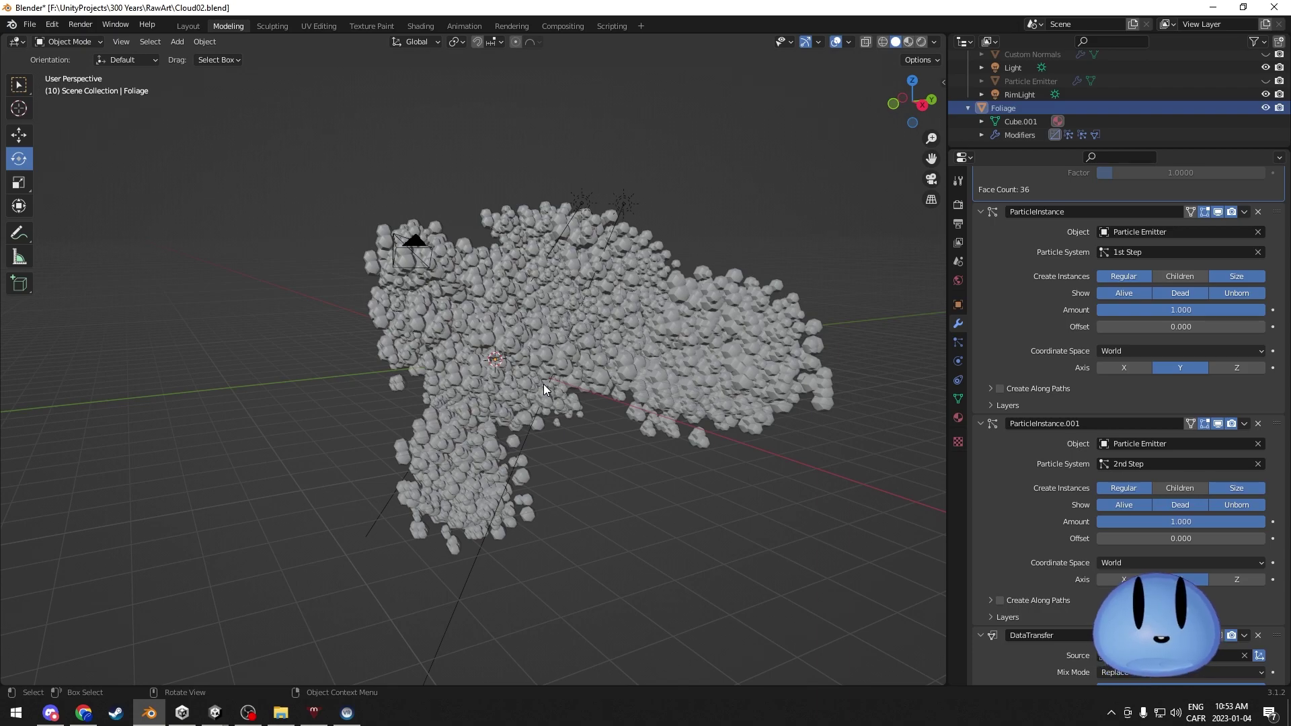
middle_click_drag(498, 398, 502, 396)
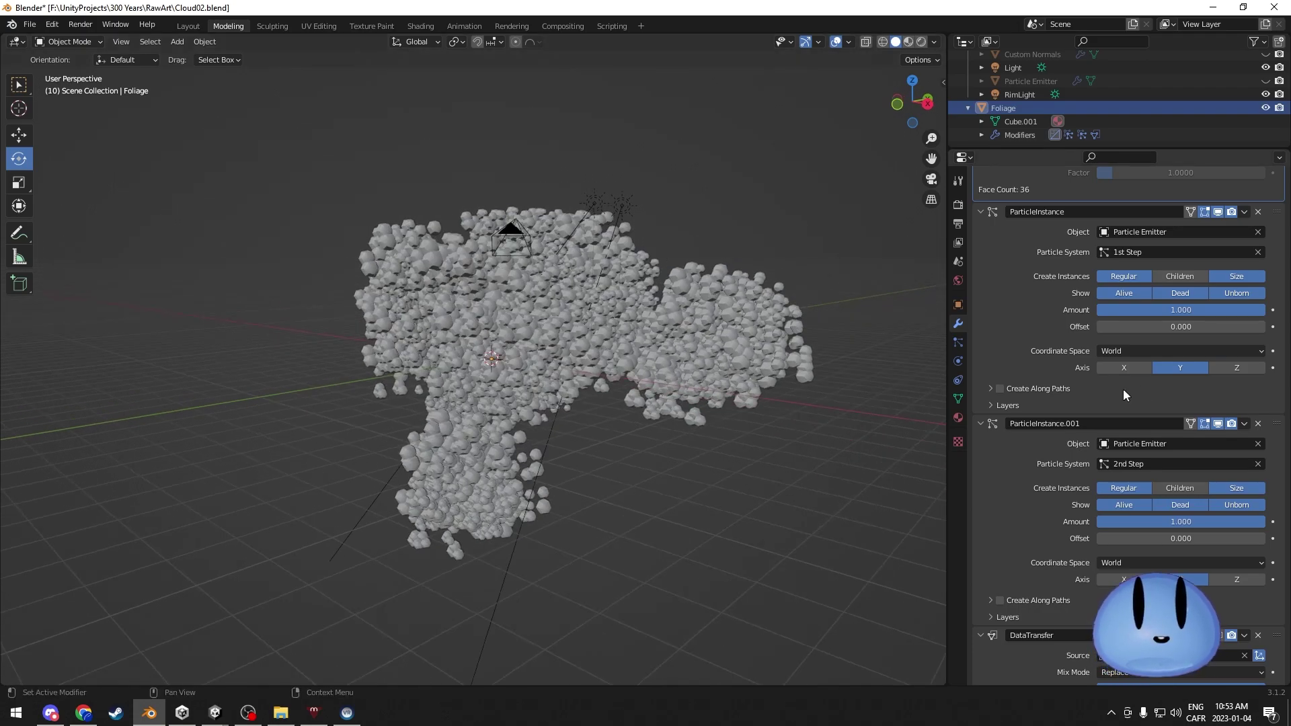
Step: Set the DataTransfer modifier's Source to Particle Emitter
scroll(1118, 391, "down", 5)
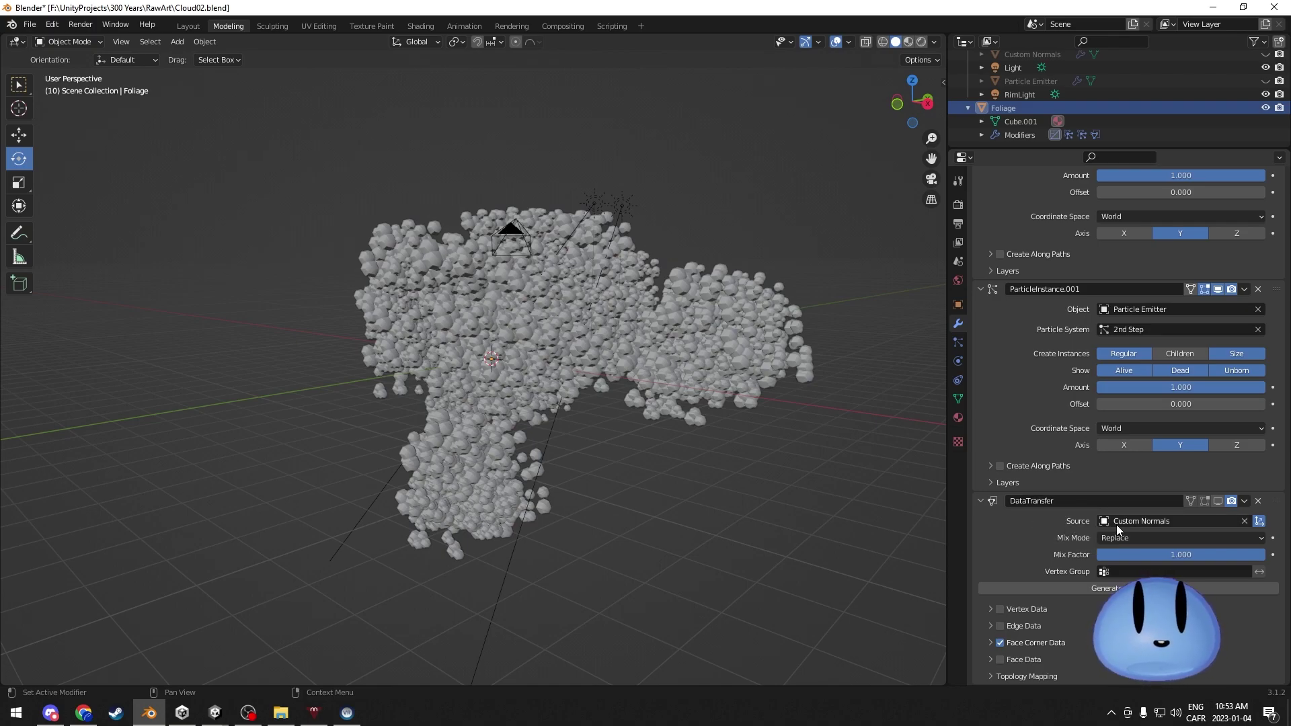
middle_click_drag(776, 331, 730, 323)
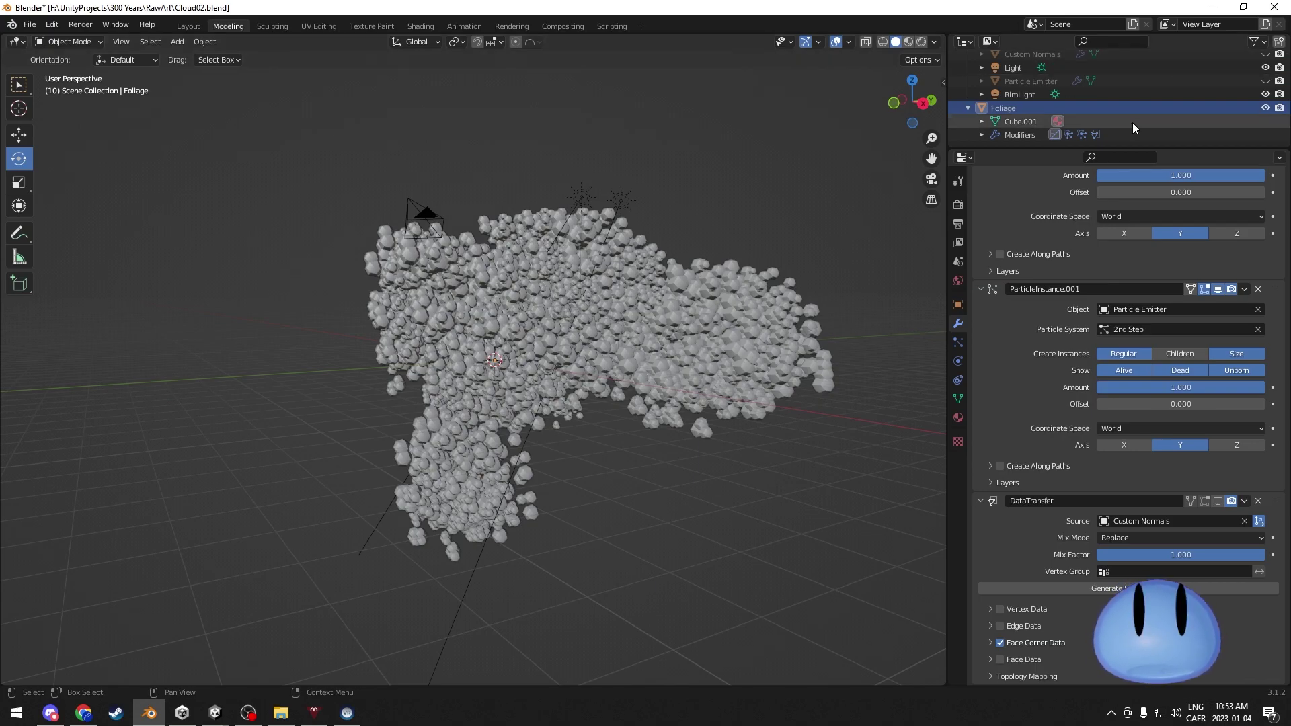
scroll(1132, 123, "up", 2)
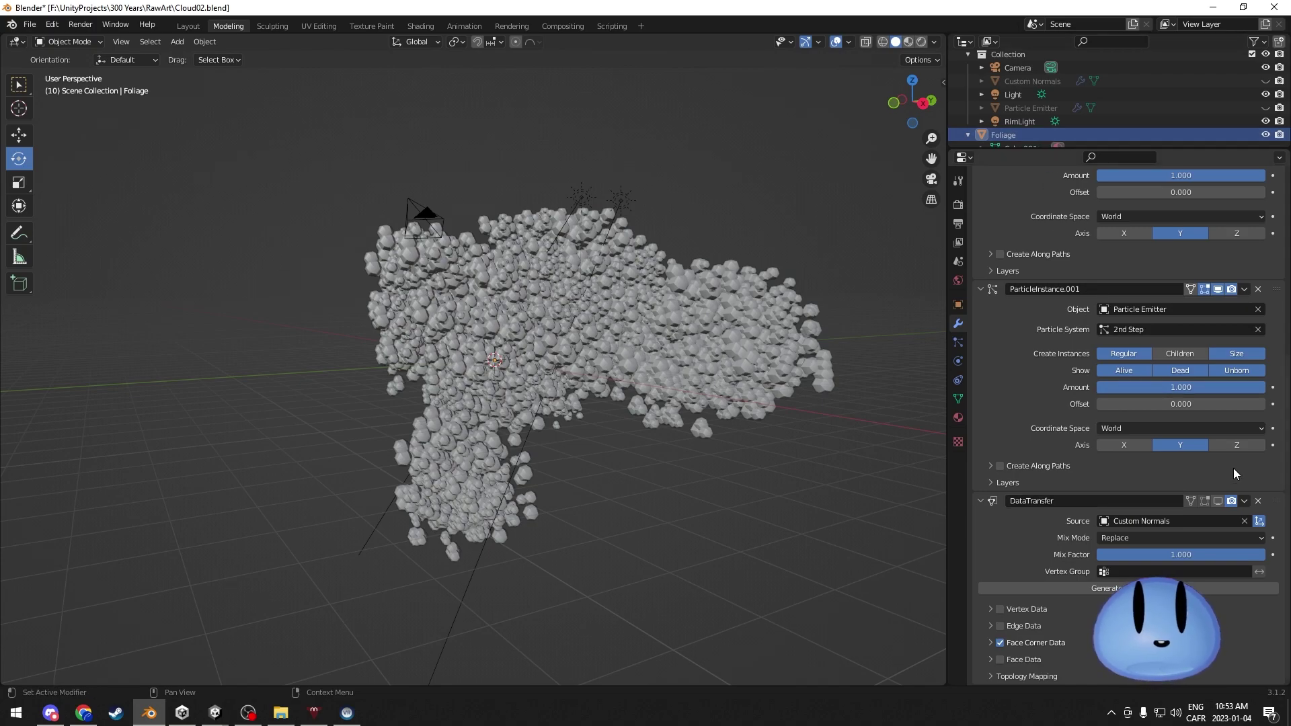
left_click(1142, 521)
left_click(1136, 555)
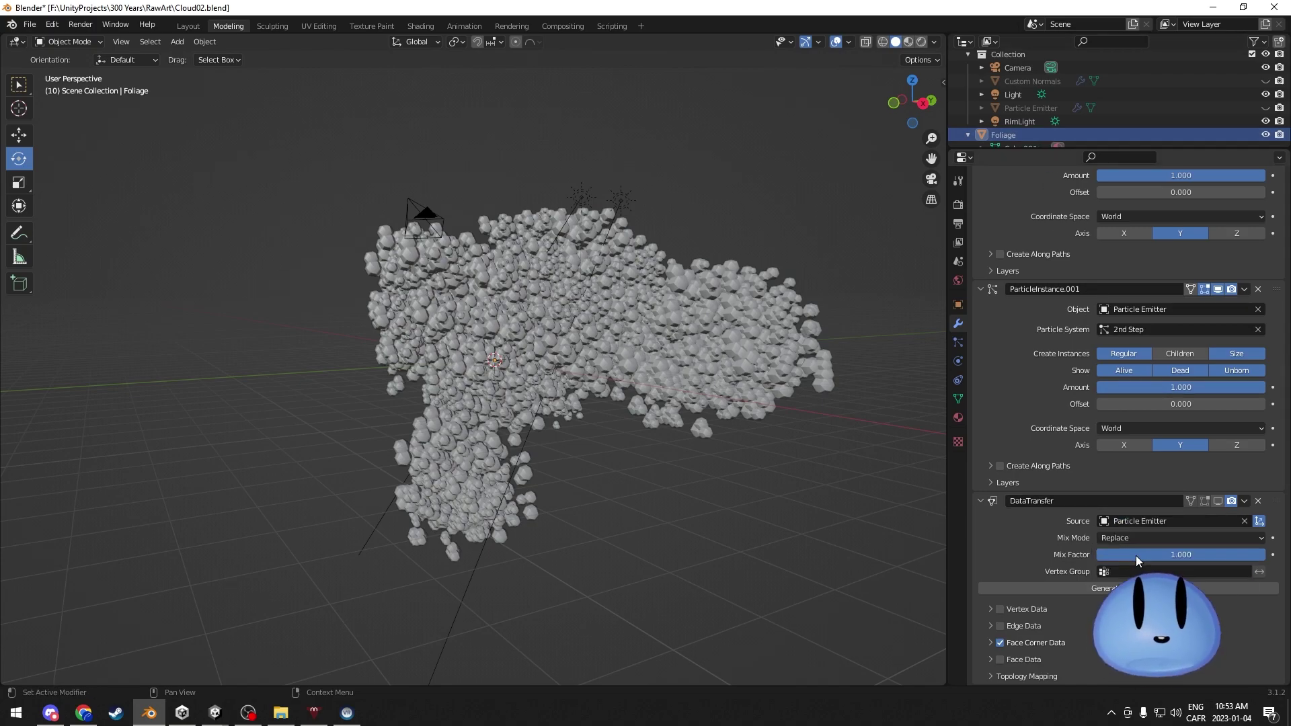
middle_click_drag(708, 373, 721, 371)
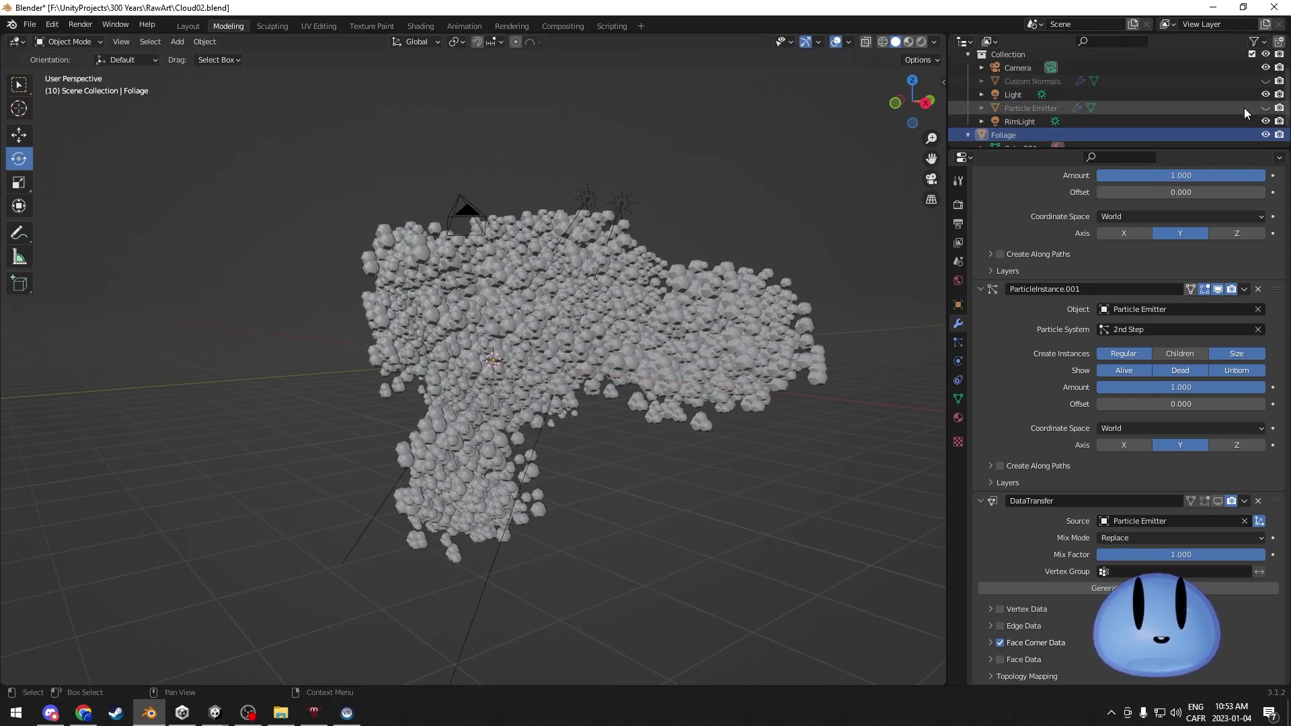
Step: Hide Foliage to inspect the monkey emitter, then hide the monkey and show Foliage again
left_click(1265, 135)
left_click(1264, 108)
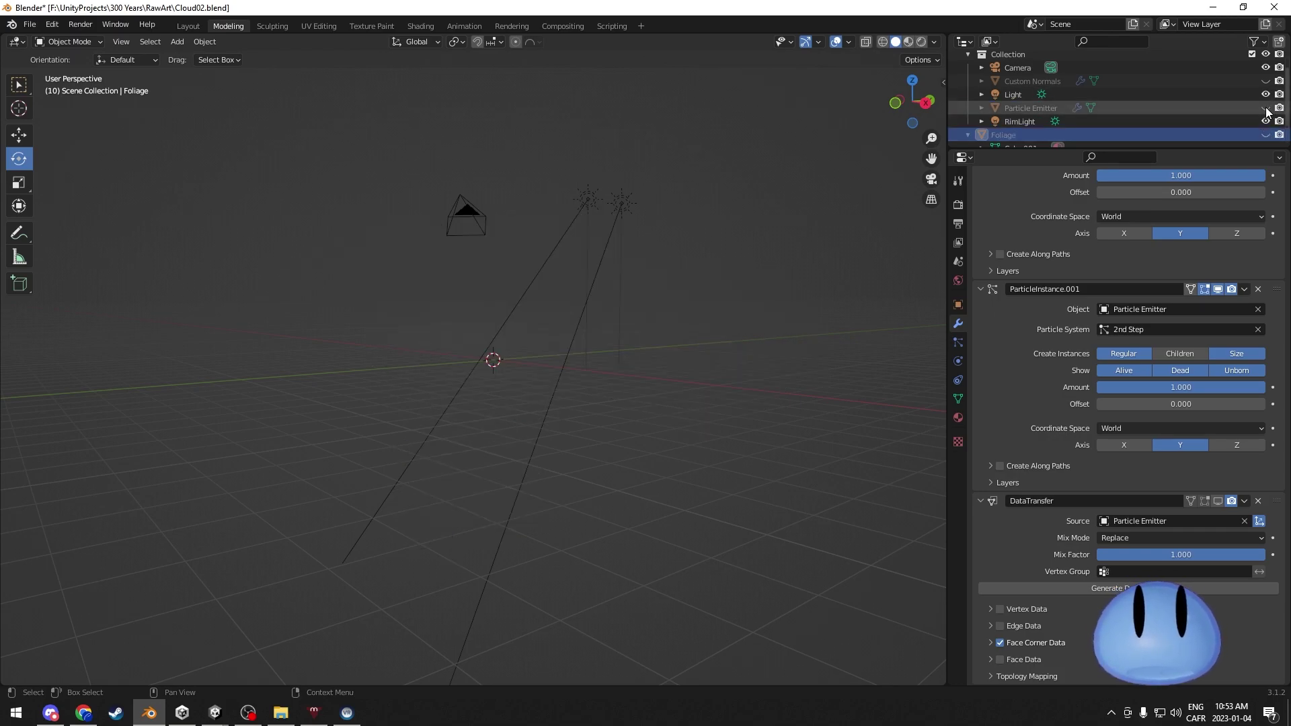
middle_click_drag(490, 322, 570, 286)
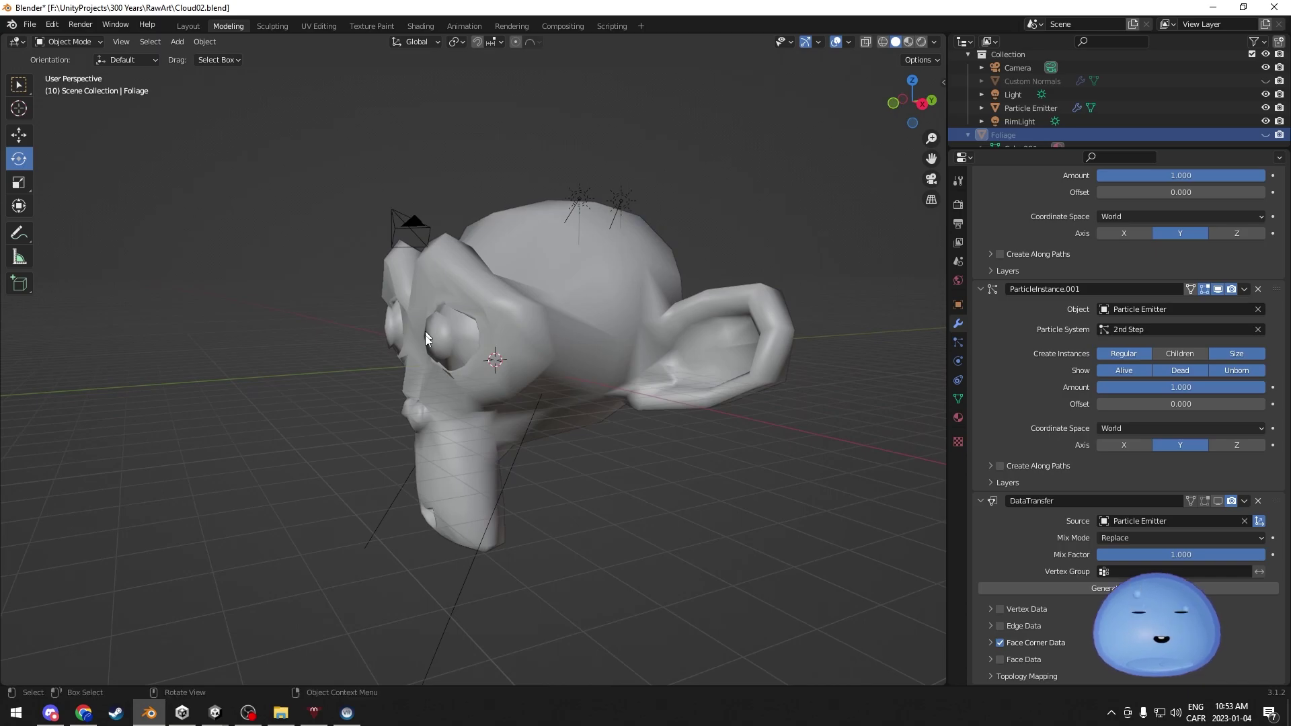
middle_click_drag(535, 356, 620, 316)
middle_click_drag(475, 261, 566, 277)
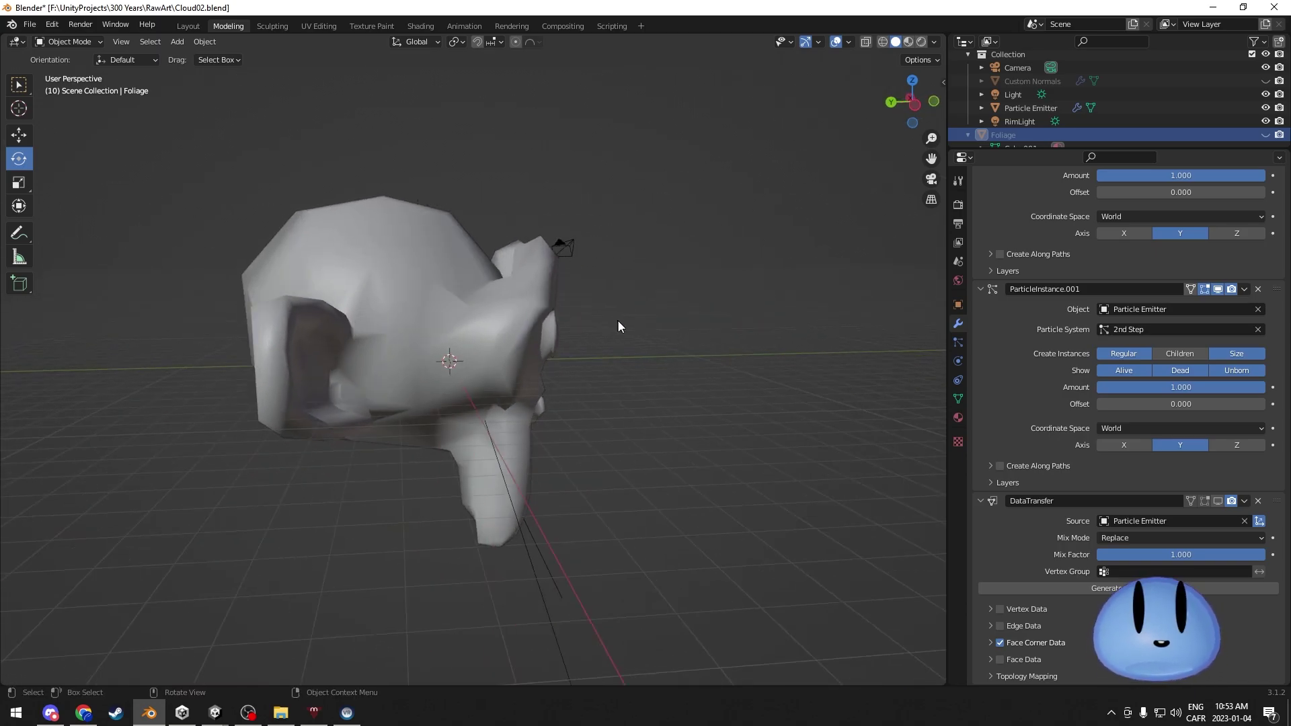
middle_click_drag(619, 327, 347, 312)
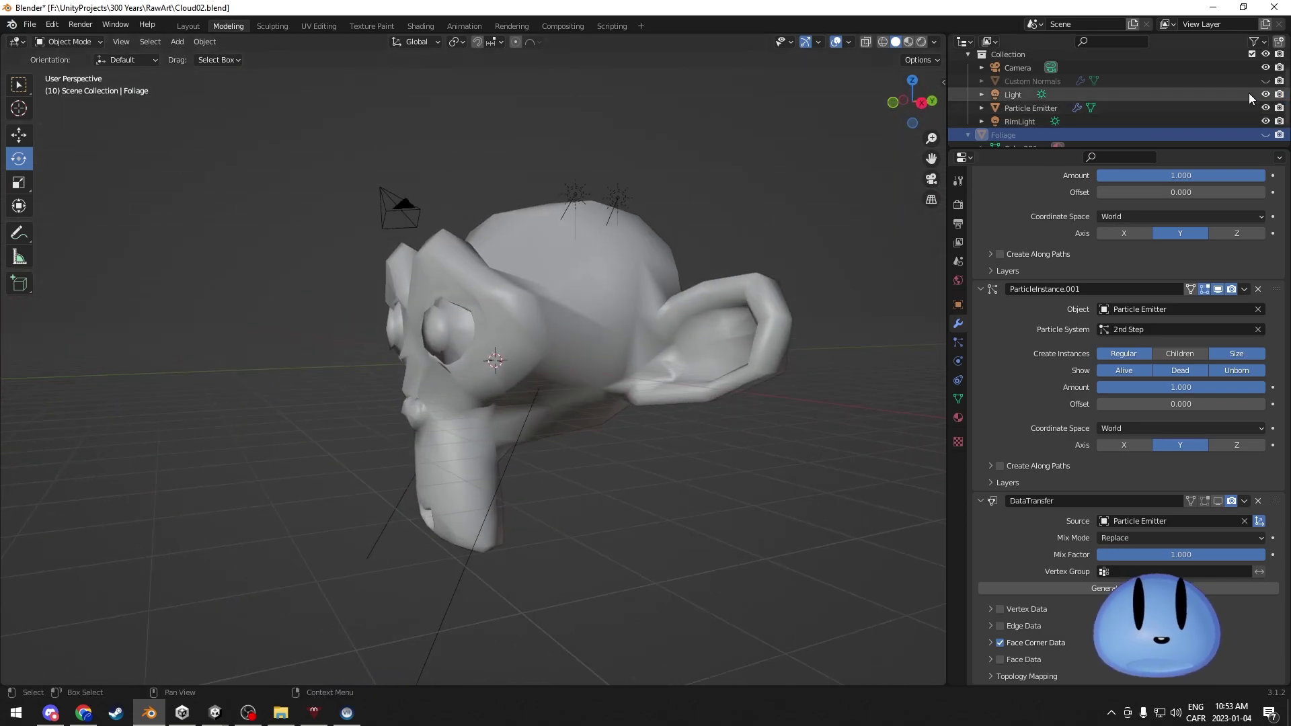
left_click(1266, 107)
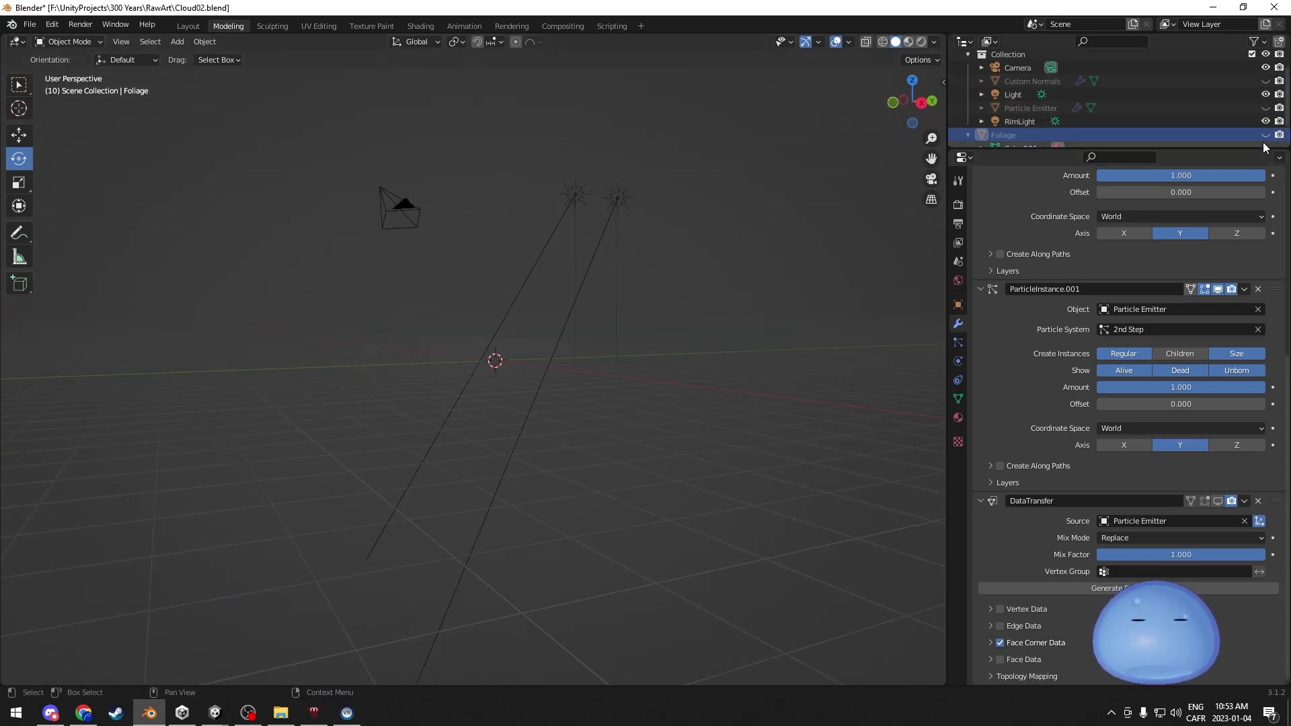
left_click(1265, 135)
middle_click_drag(524, 283, 595, 281)
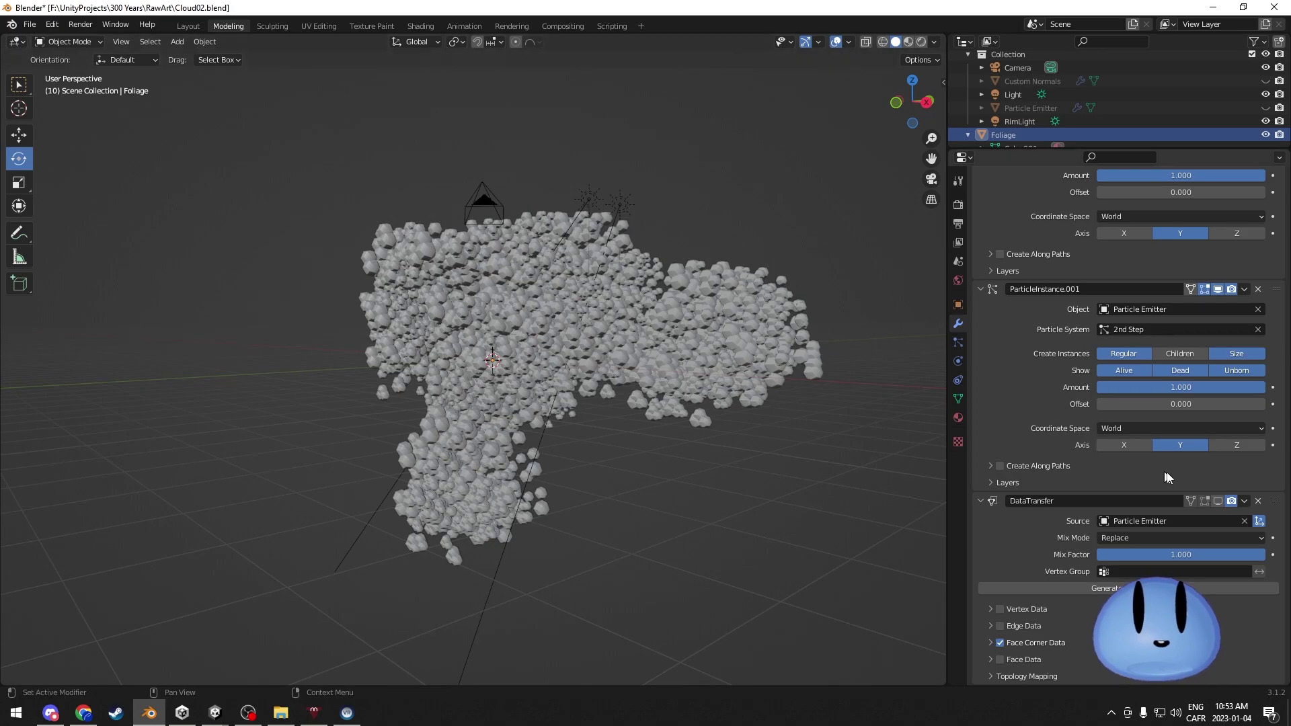
Step: Show the DataTransfer modifier in the viewport, inspect the cloud's blotchy grey shading, then switch to Unity
left_click(1218, 501)
mouse_move(498, 367)
middle_mouse_down()
mouse_move(474, 403)
mouse_move(533, 394)
mouse_move(489, 363)
mouse_move(413, 361)
mouse_move(445, 382)
middle_mouse_up()
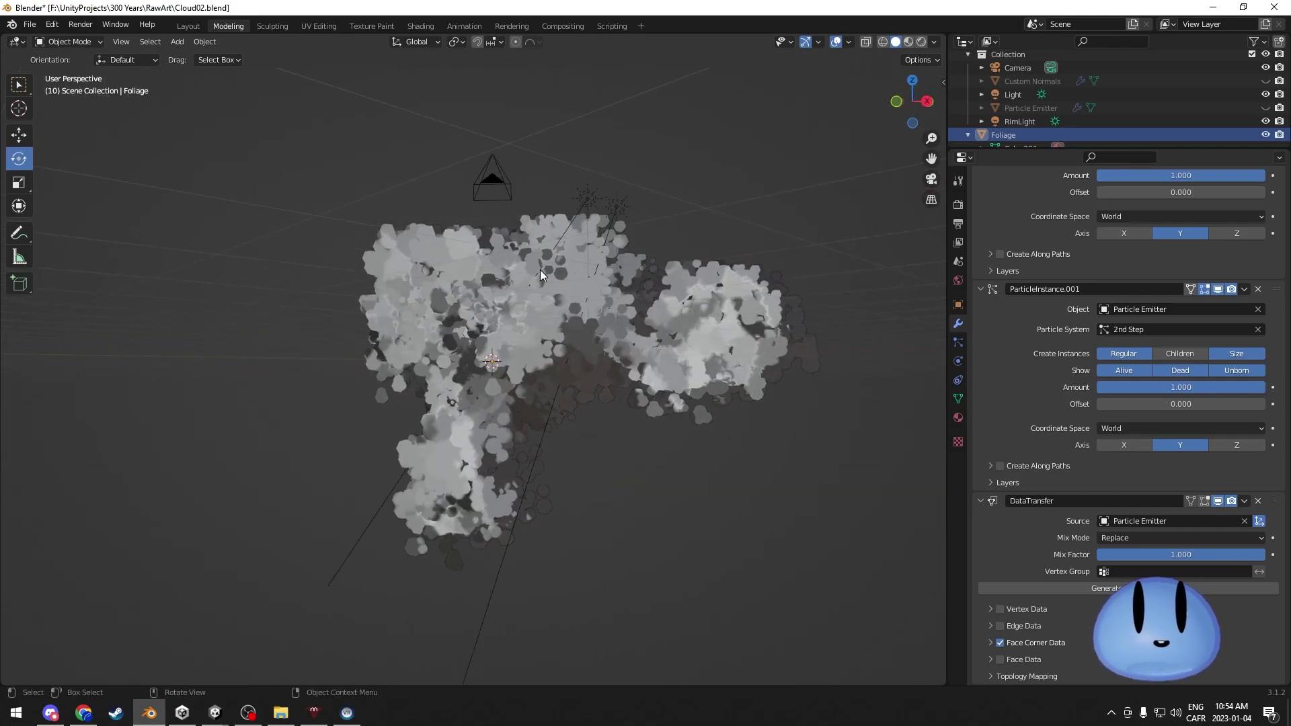
middle_click_drag(540, 274, 575, 288)
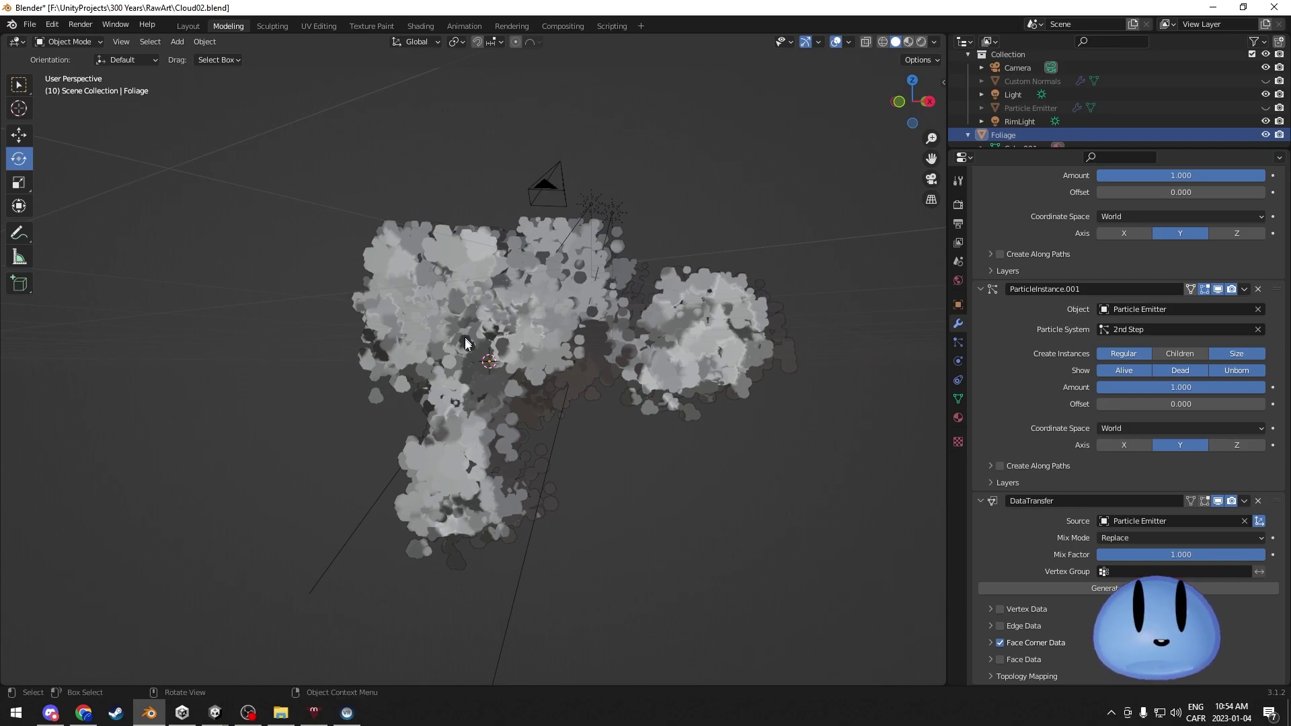
middle_click_drag(465, 355, 690, 485)
middle_click_drag(566, 341, 491, 452)
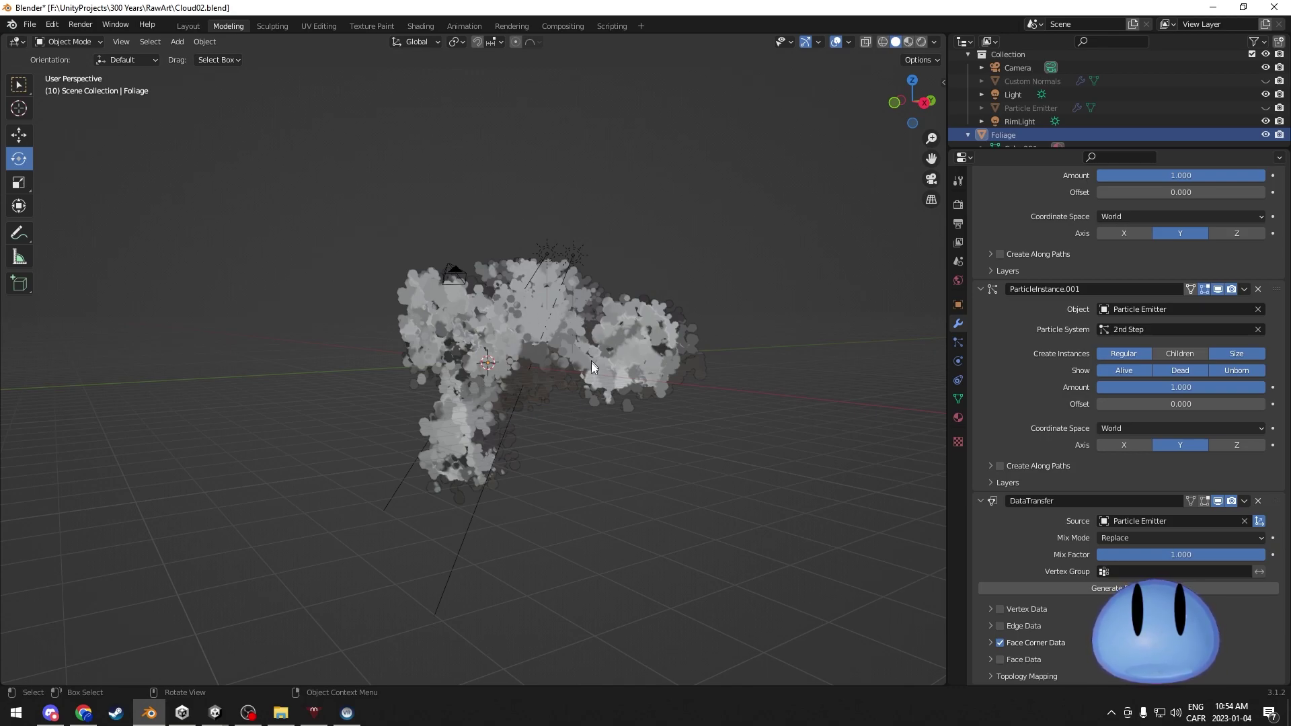
mouse_move(576, 446)
middle_mouse_down()
mouse_move(605, 441)
mouse_move(591, 449)
middle_mouse_up()
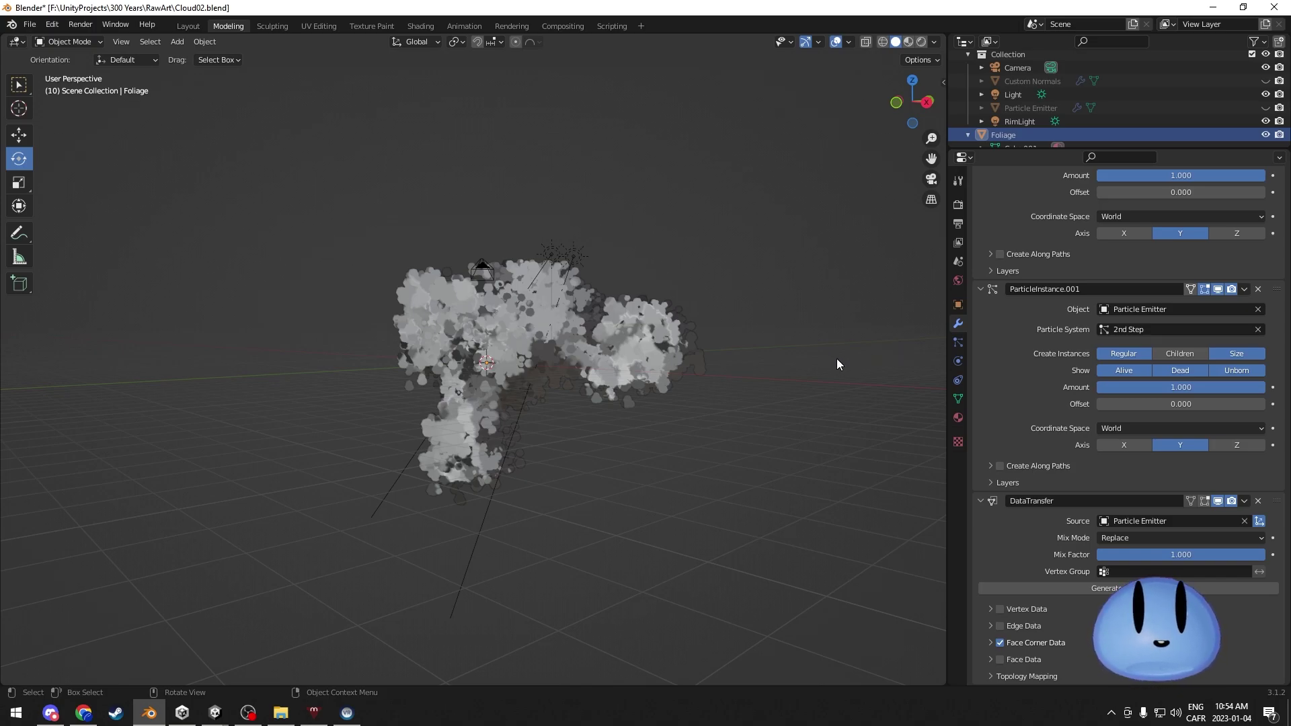
middle_click_drag(538, 424, 568, 449)
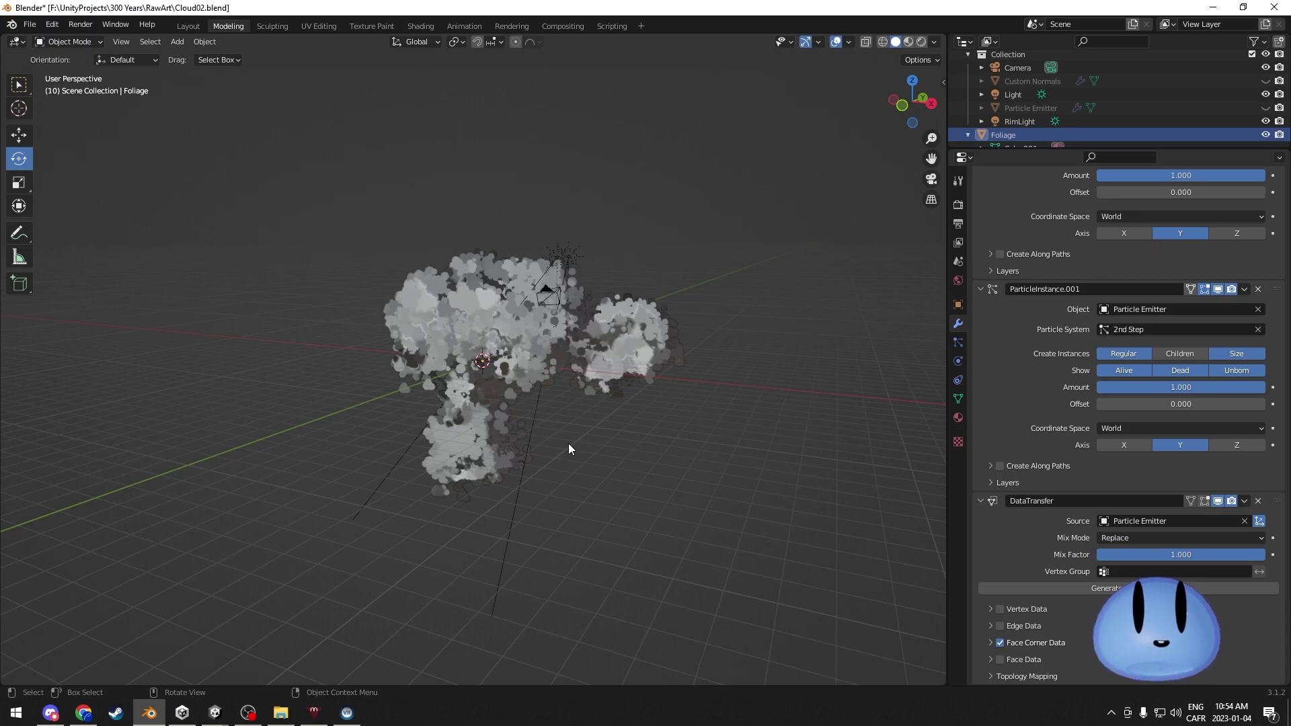
middle_click_drag(568, 449, 648, 464)
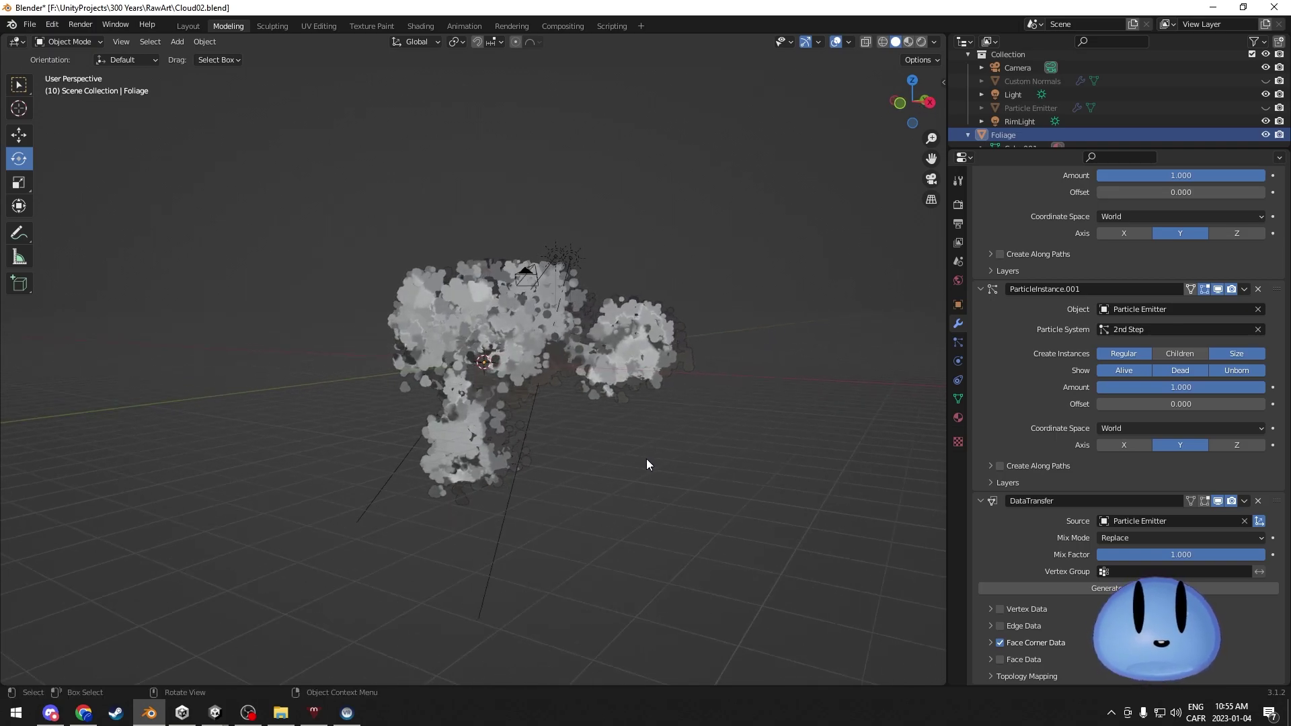
middle_click_drag(657, 472, 672, 448)
middle_click_drag(408, 471, 248, 497)
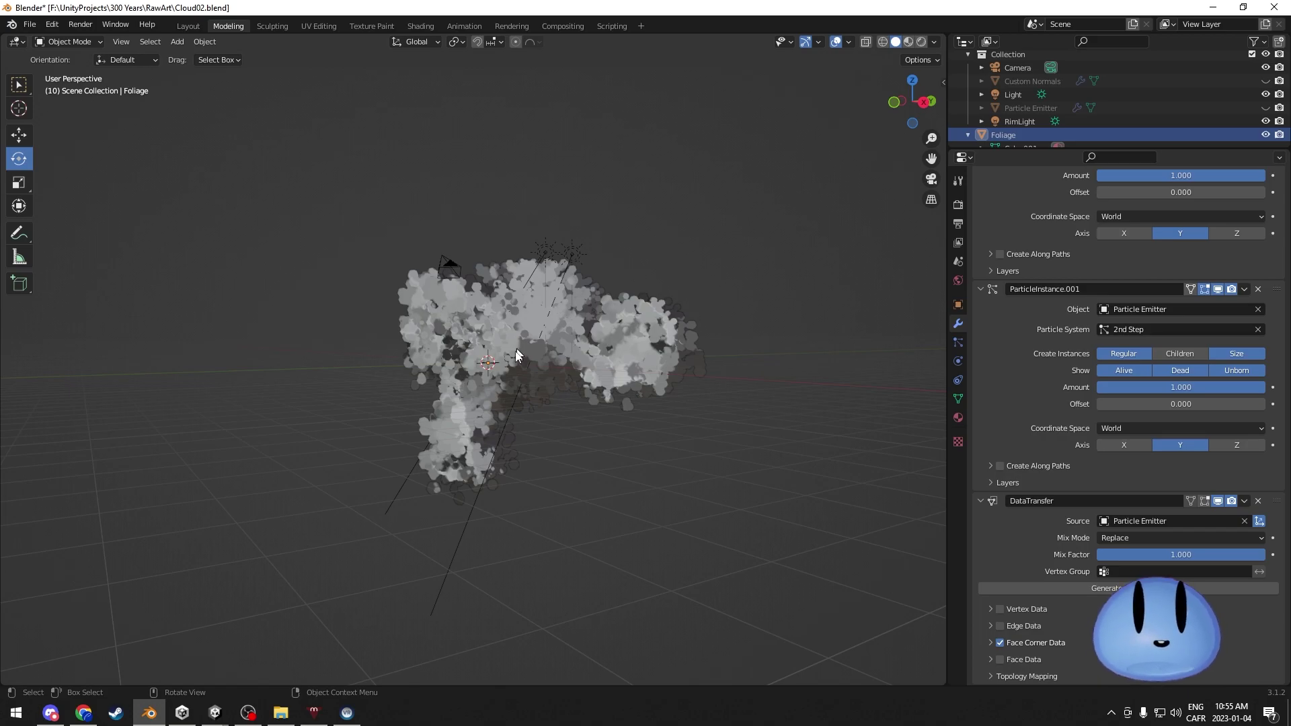
middle_click_drag(590, 407, 534, 466)
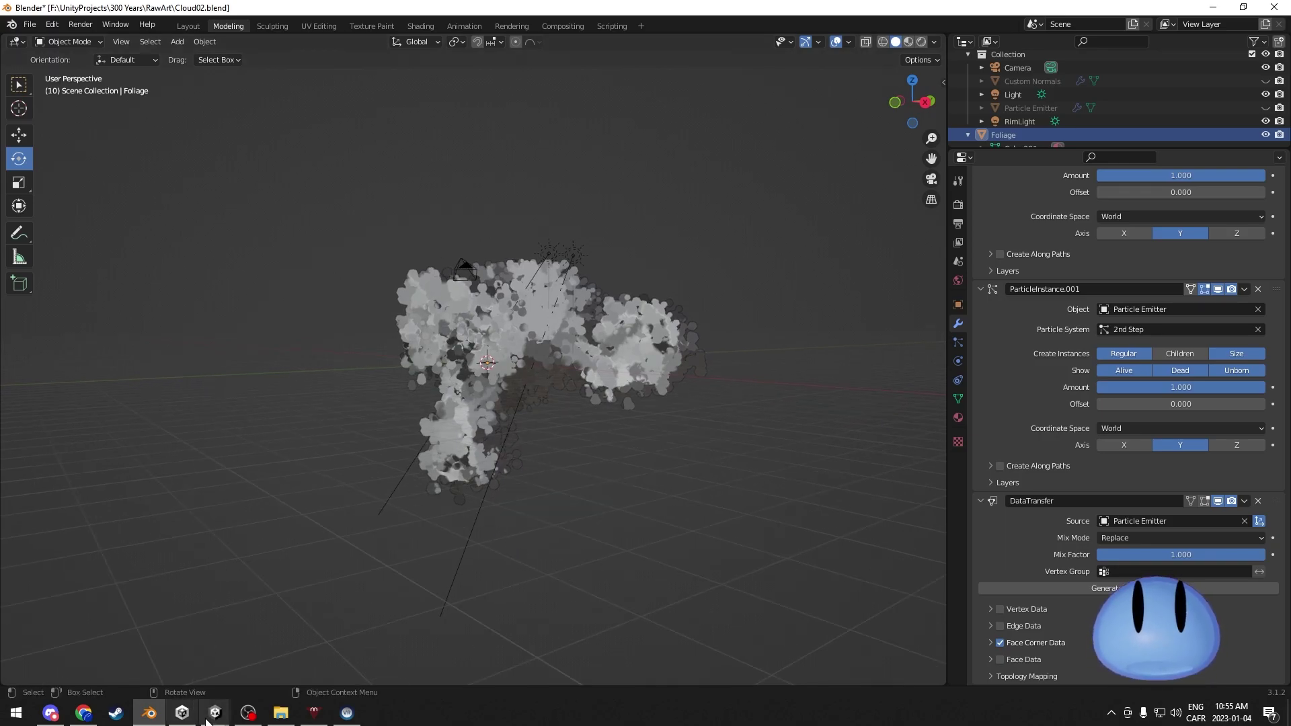
left_click(192, 692)
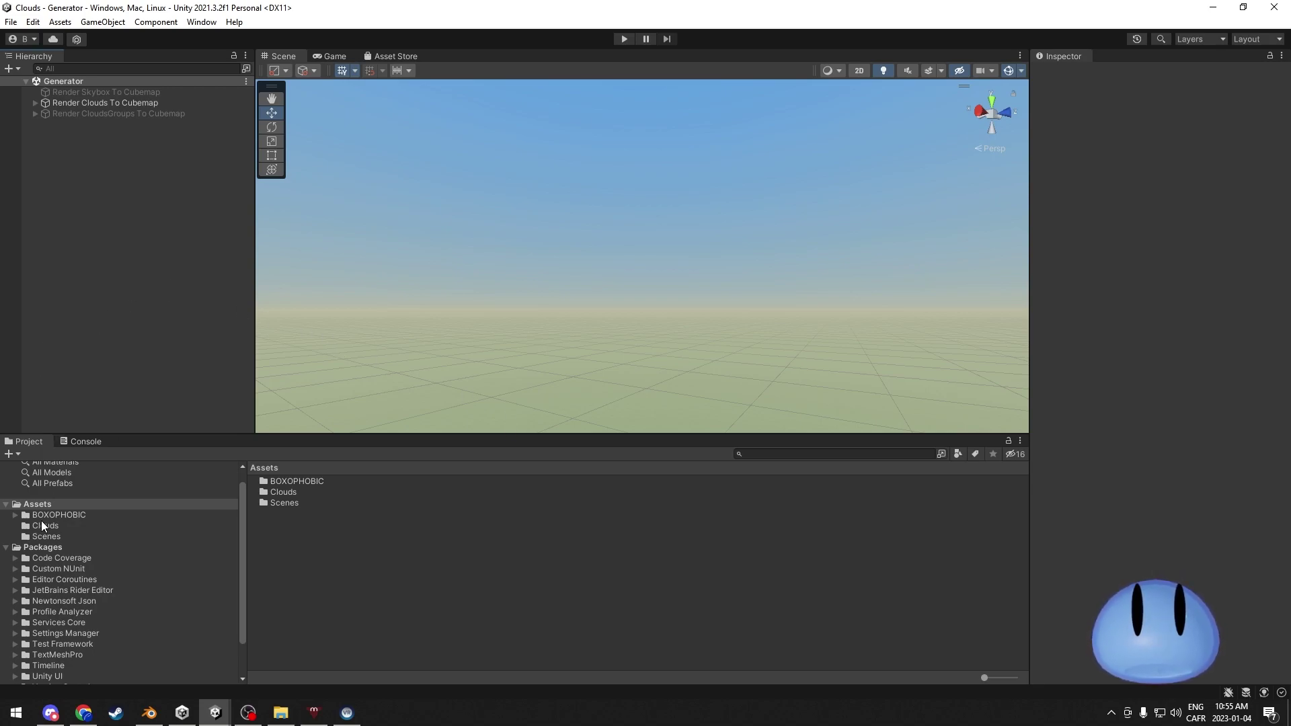
Step: Open the BOXOPHOBIC folder and select Render Clouds To Cubemap to show its particle settings
left_click(58, 515)
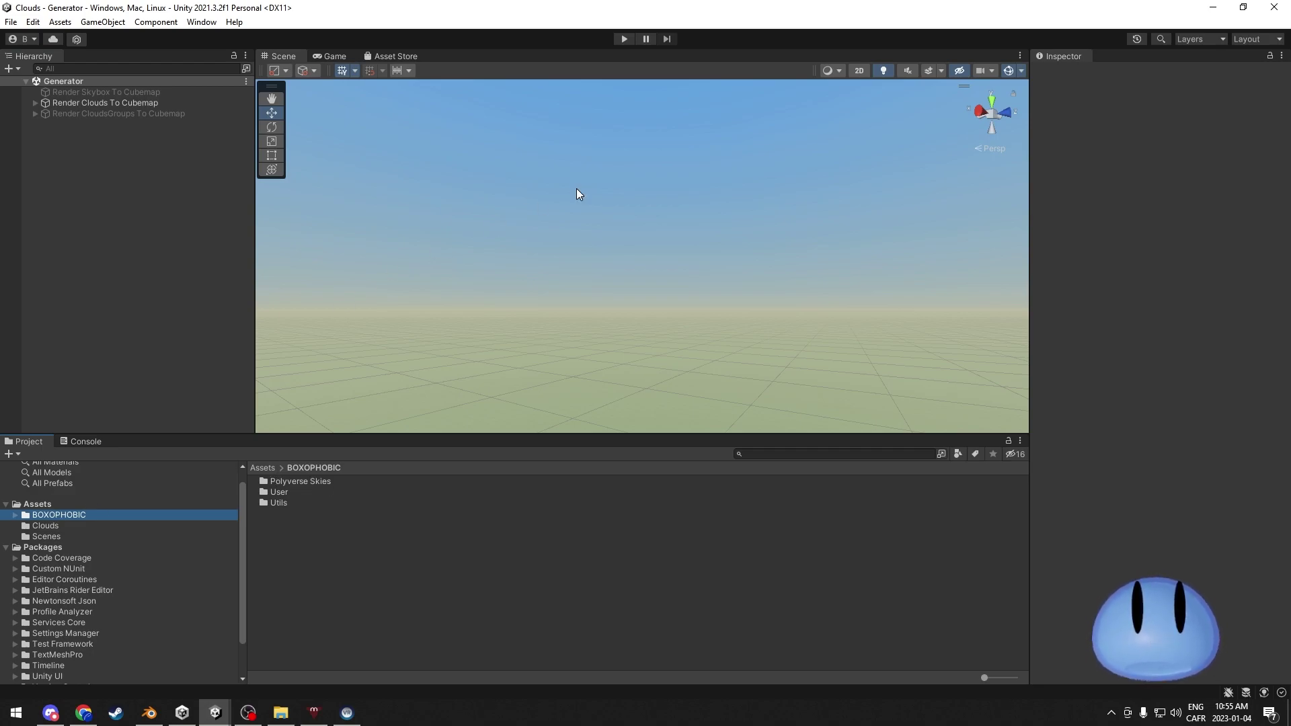
right_click_drag(577, 194, 894, 222)
left_click(131, 103)
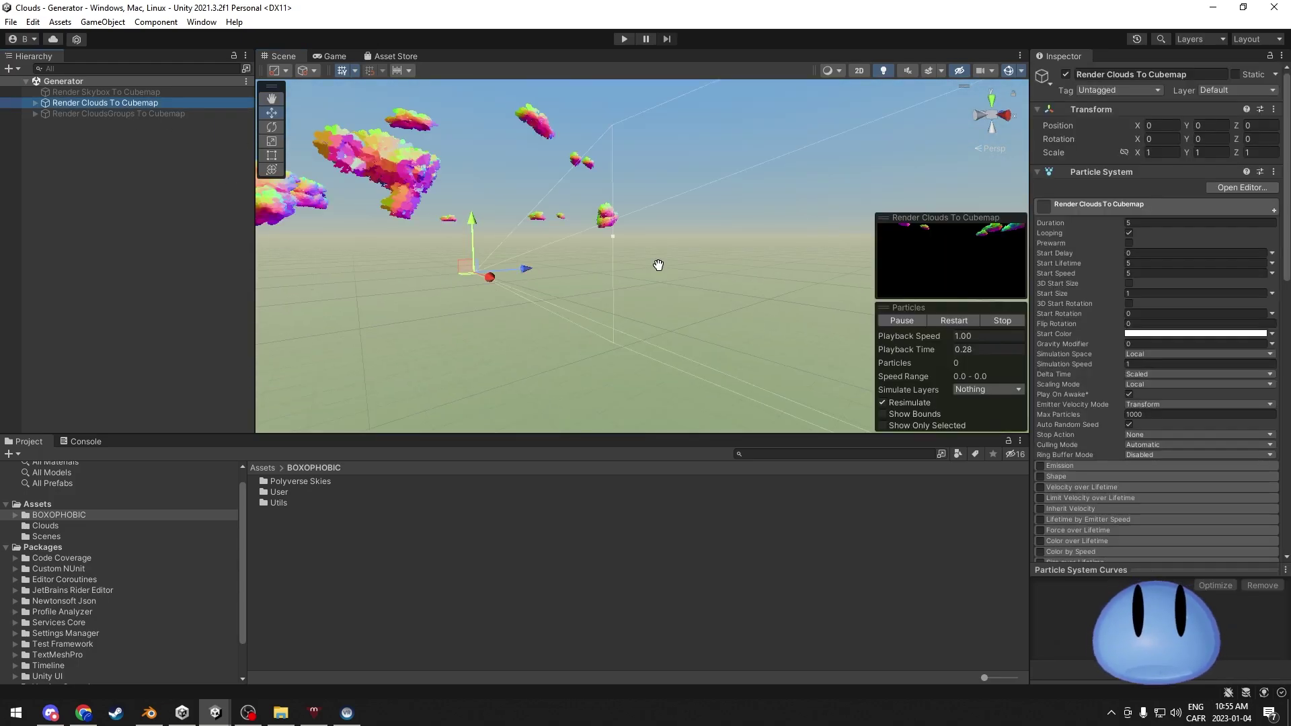
Step: Review the cloud particles and the camera and generator settings, then expand Render Clouds To Cubemap to list Cloud_A–Cloud_E
right_click_drag(661, 271, 511, 303)
middle_click_drag(508, 305, 612, 308)
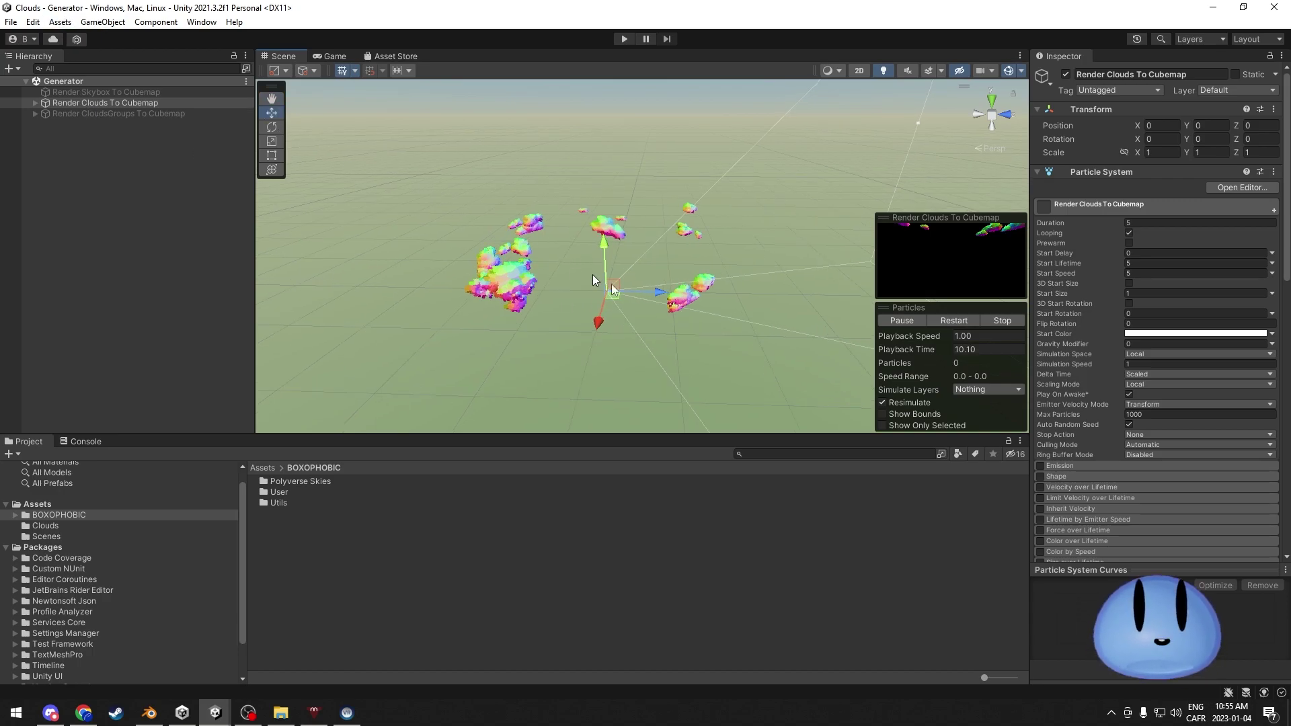
scroll(621, 292, "up", 3)
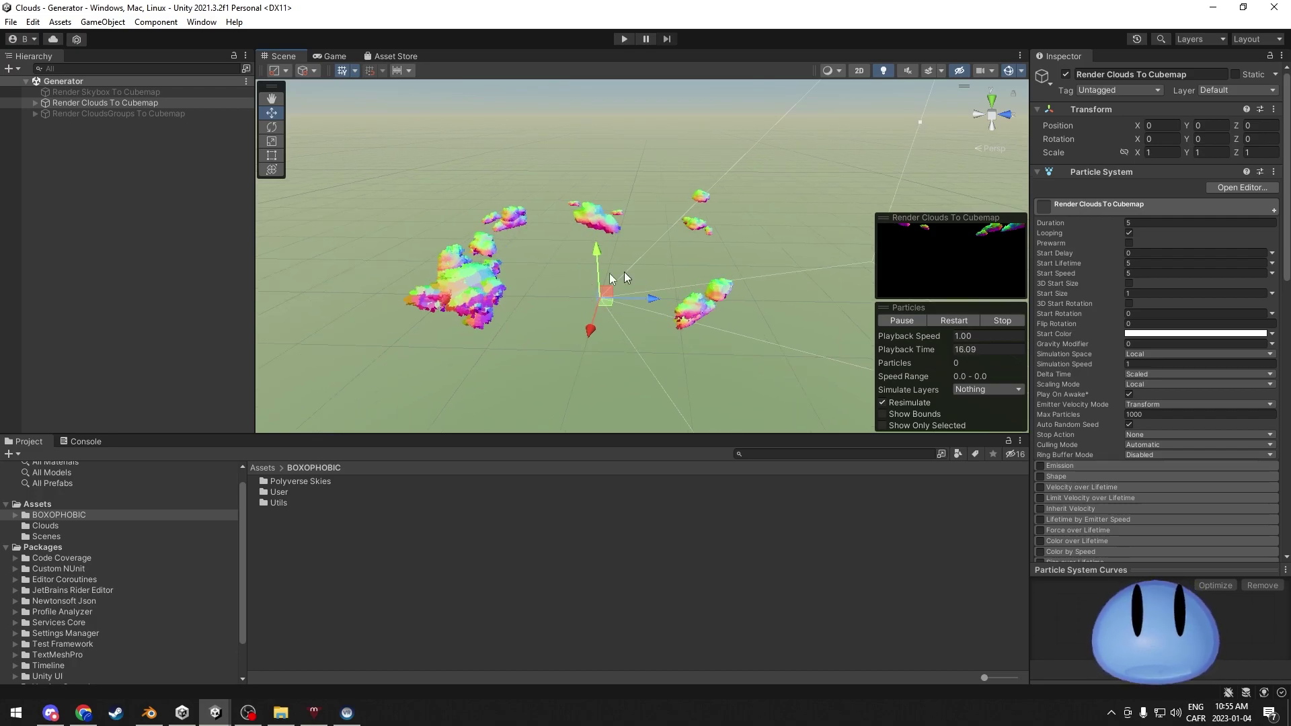
scroll(1232, 189, "down", 12)
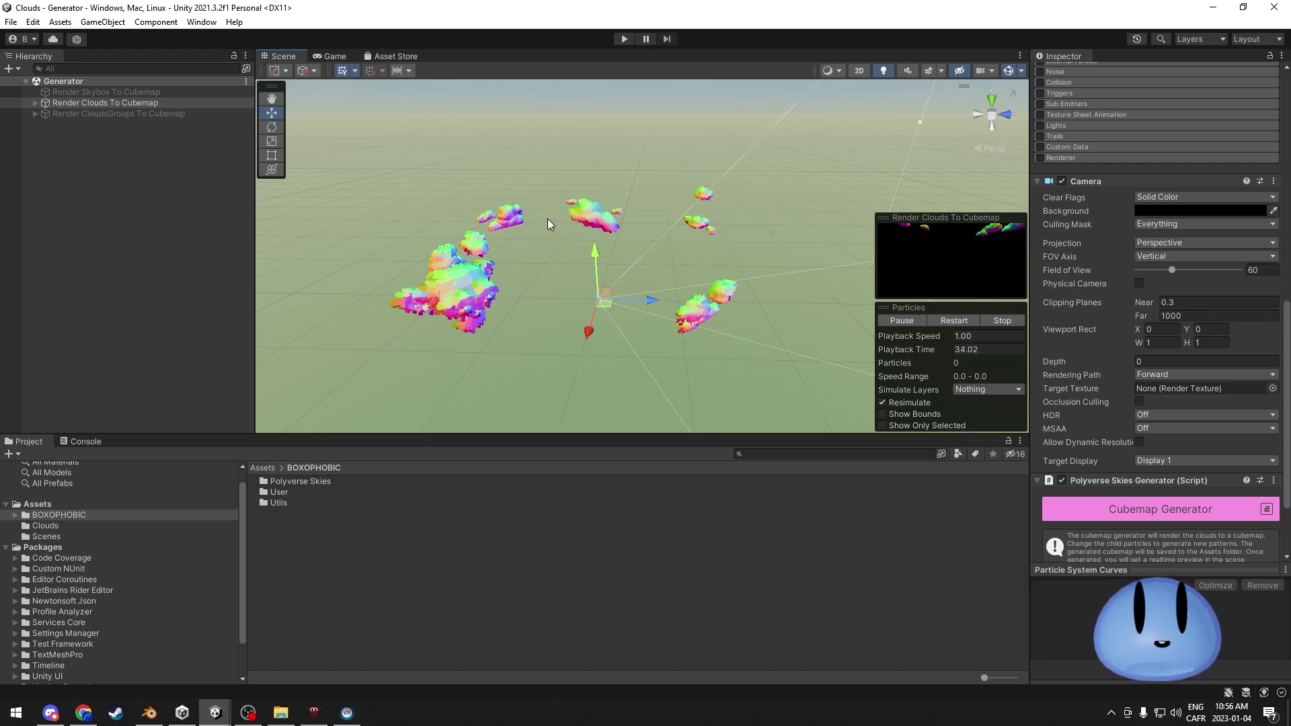
left_click(35, 102)
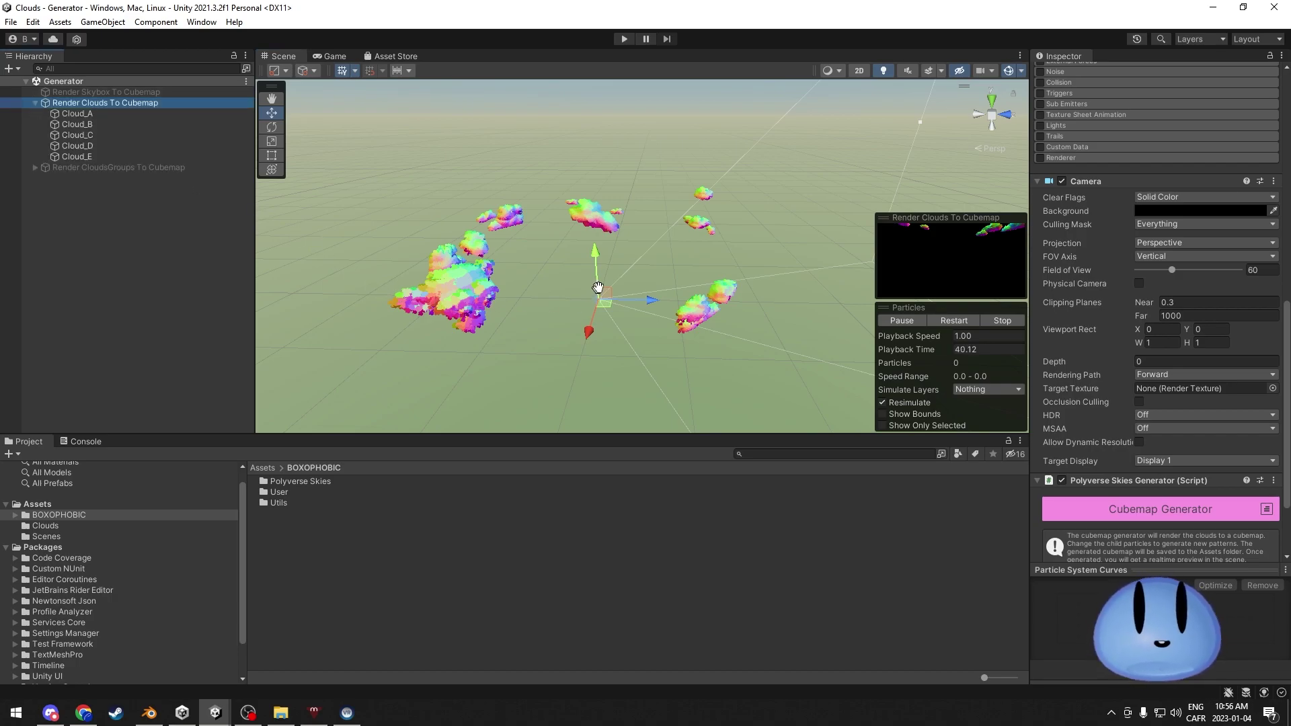
middle_click_drag(597, 288, 628, 278)
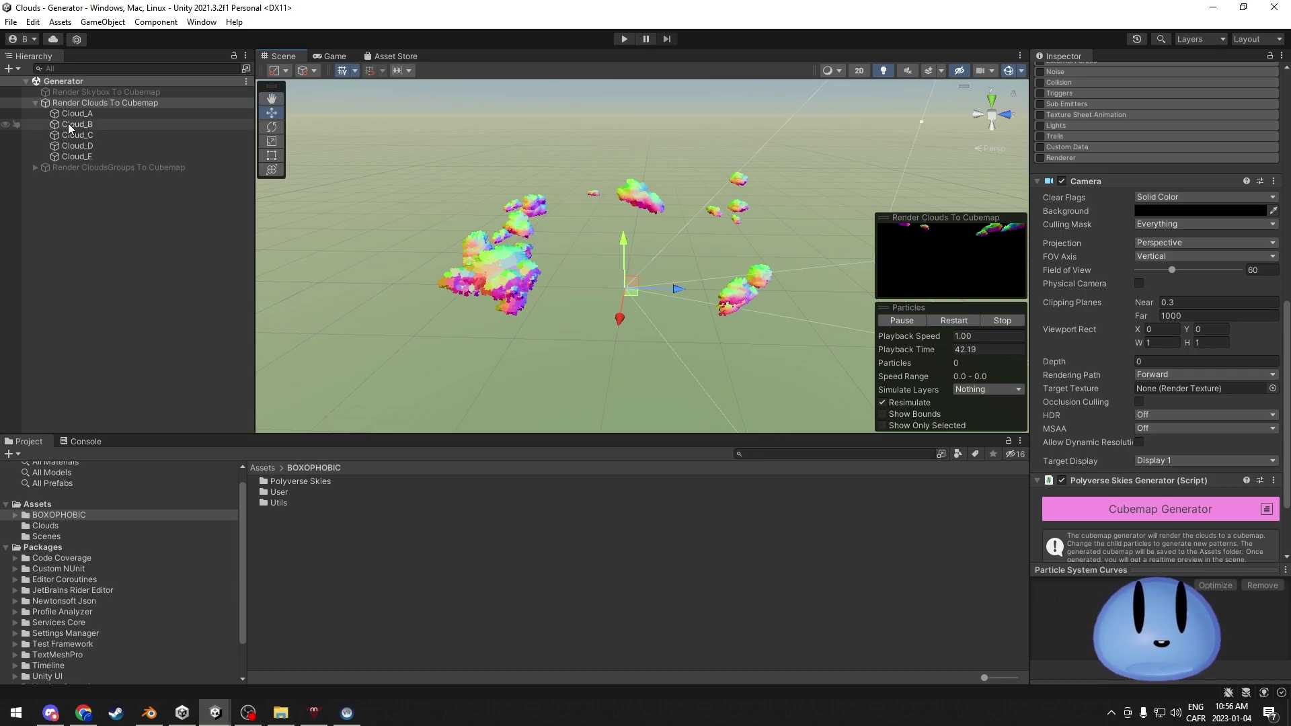
Step: Select Cloud_B and expand its Renderer module, showing Mesh mode with the Foliage mesh
left_click(69, 125)
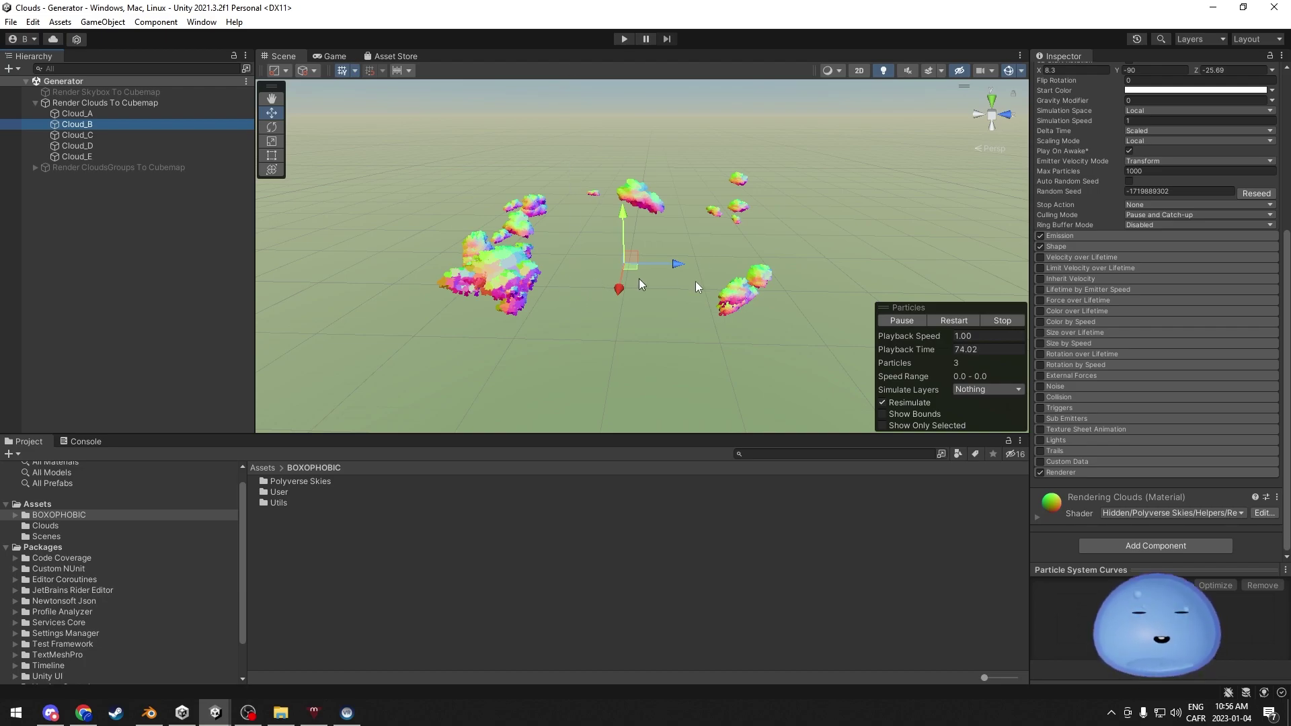
left_click_drag(640, 284, 611, 281, "alt")
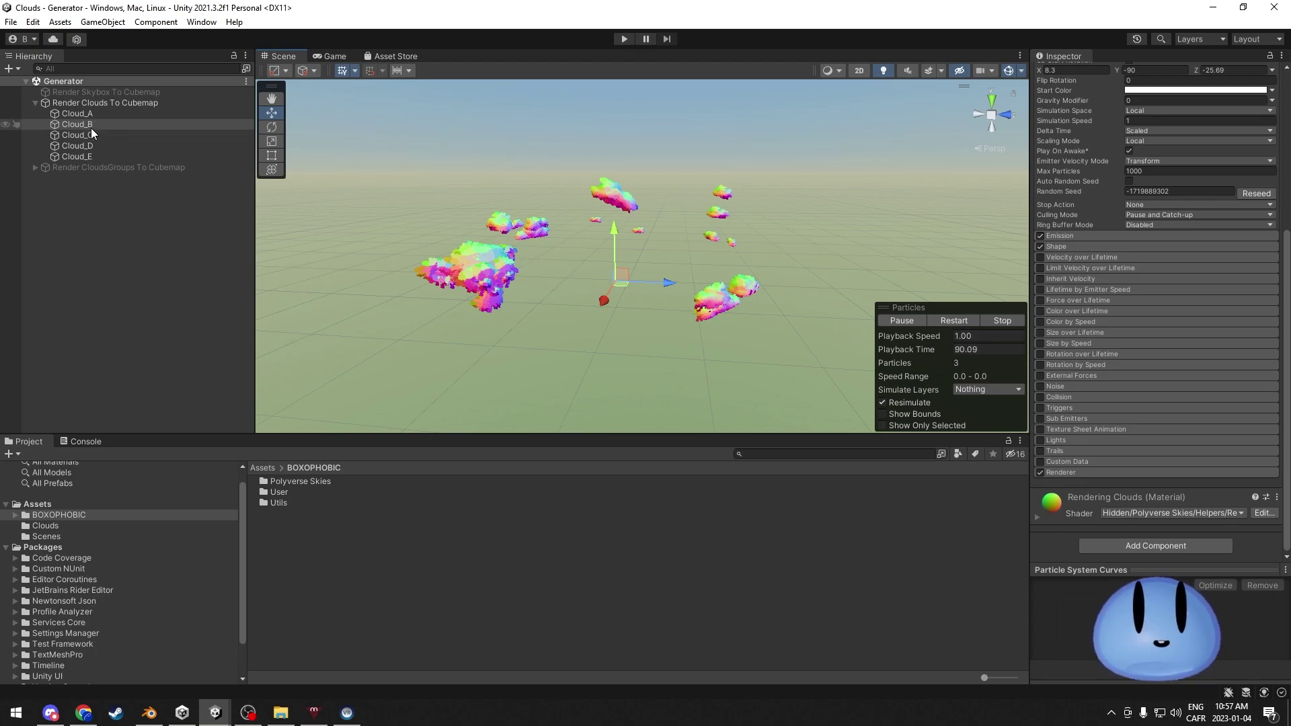
scroll(1103, 163, "up", 5)
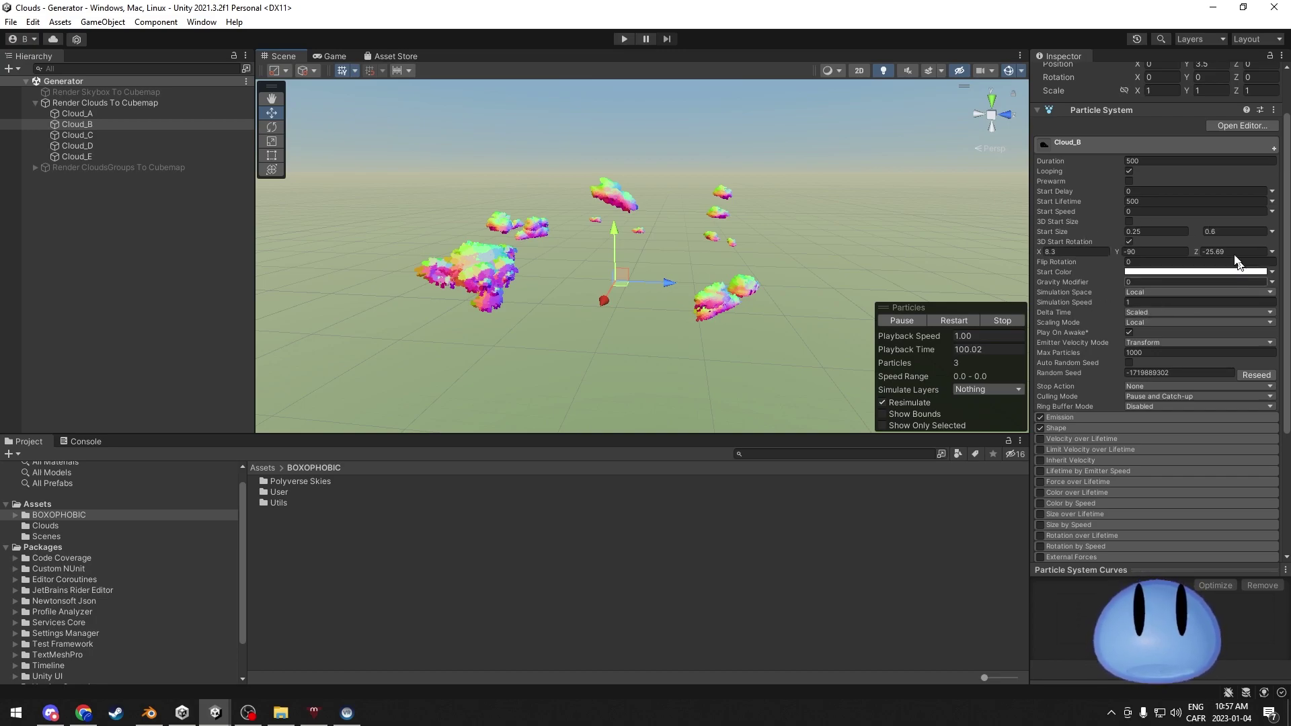
scroll(1155, 337, "down", 5)
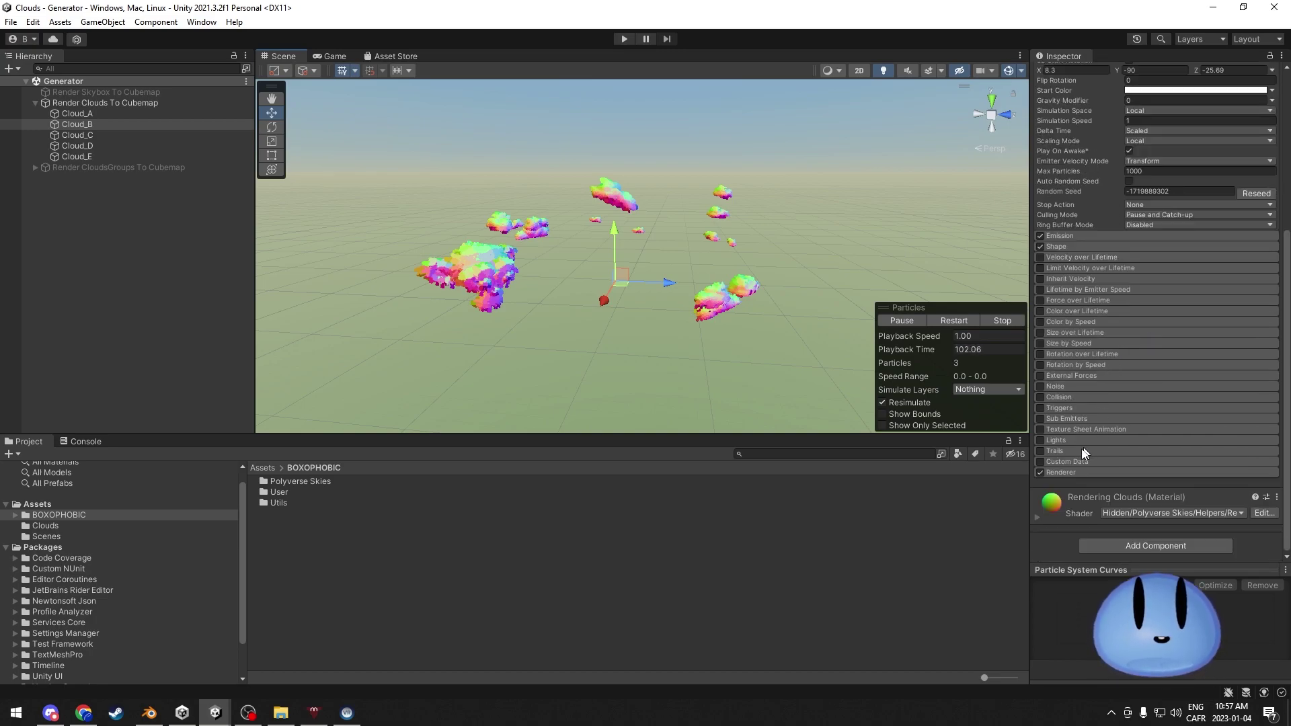
left_click(1075, 474)
scroll(1076, 474, "down", 5)
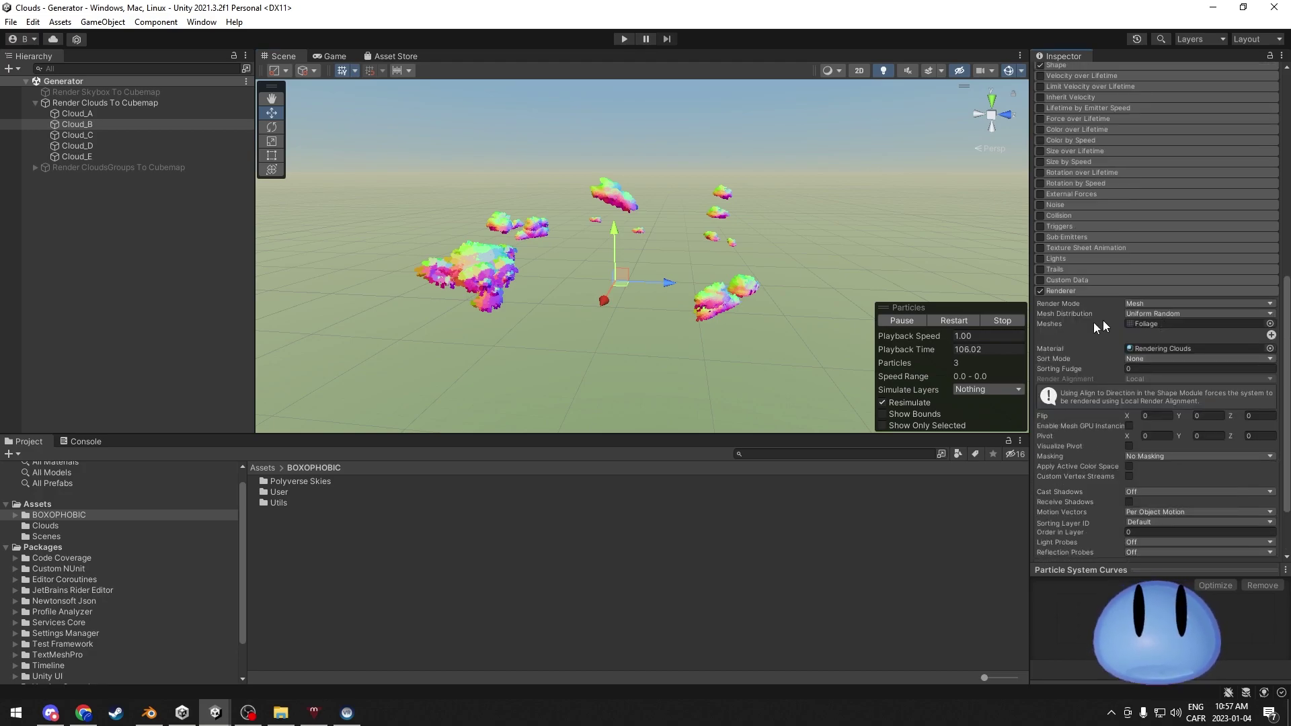
Step: Switch Cloud_B's particle mesh to the third Foliage mesh
left_click(1268, 327)
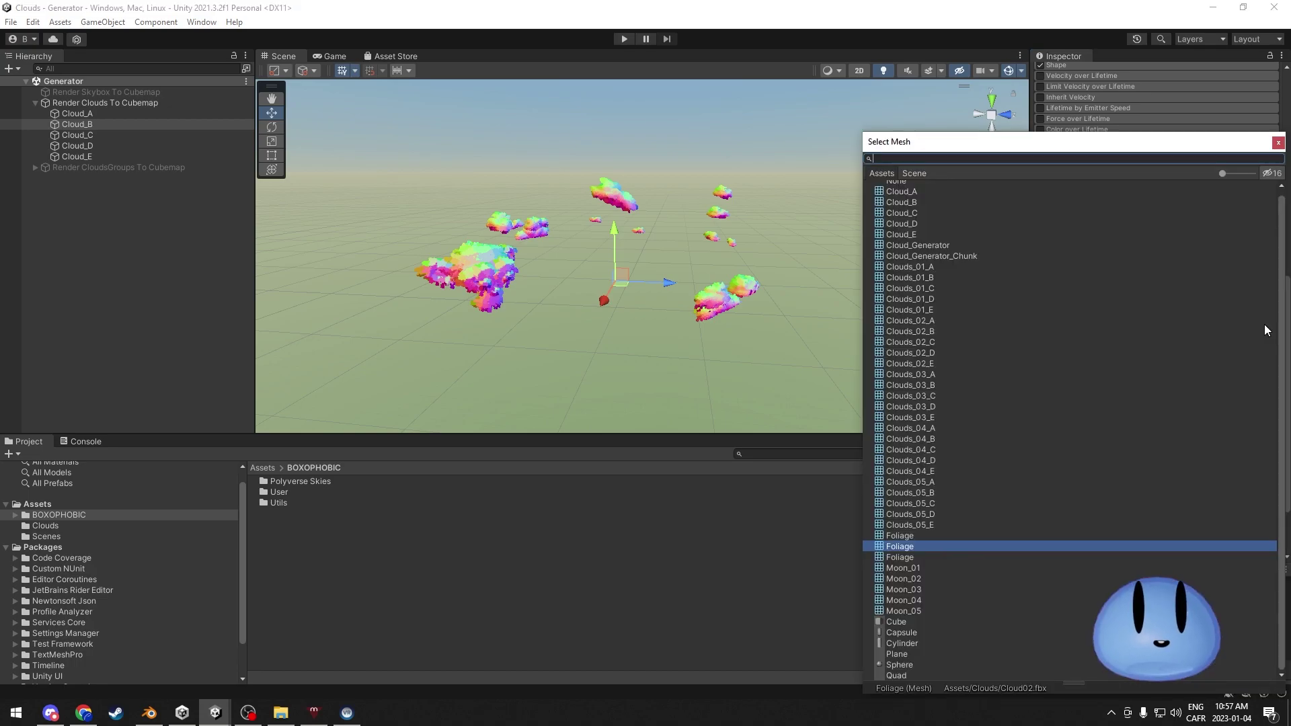
left_click(906, 558)
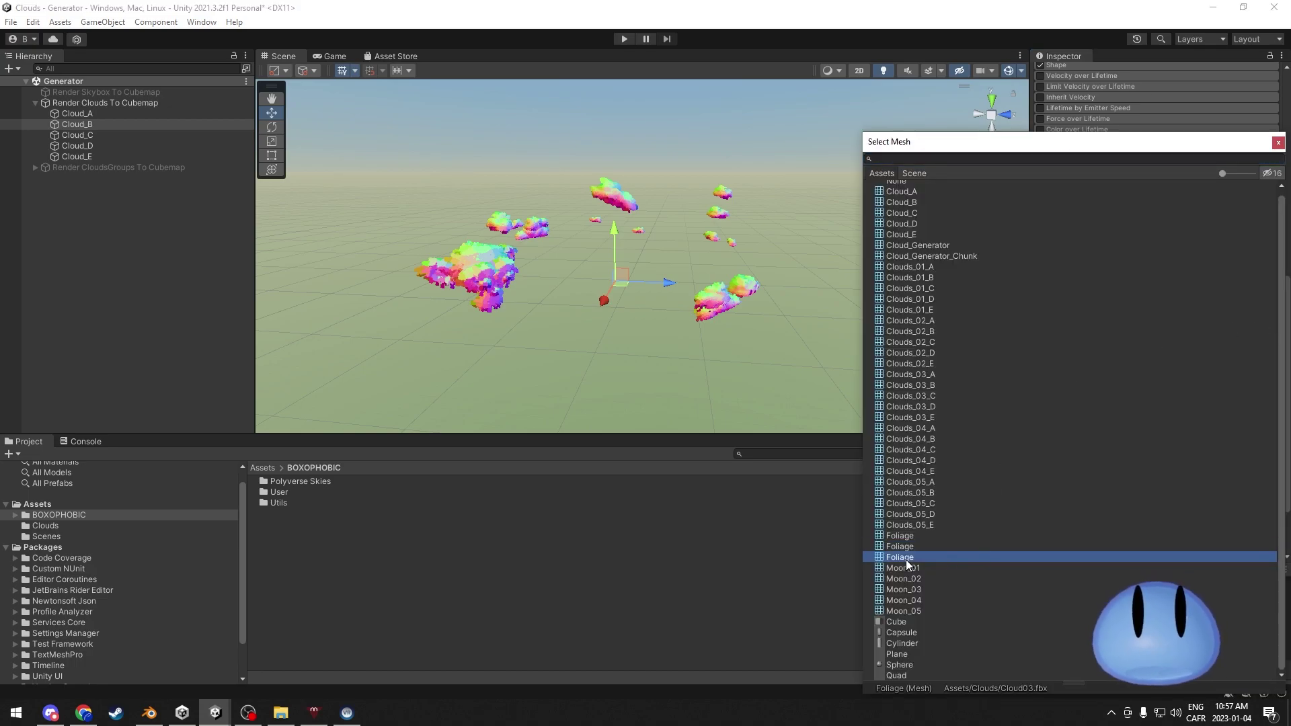
key("Return")
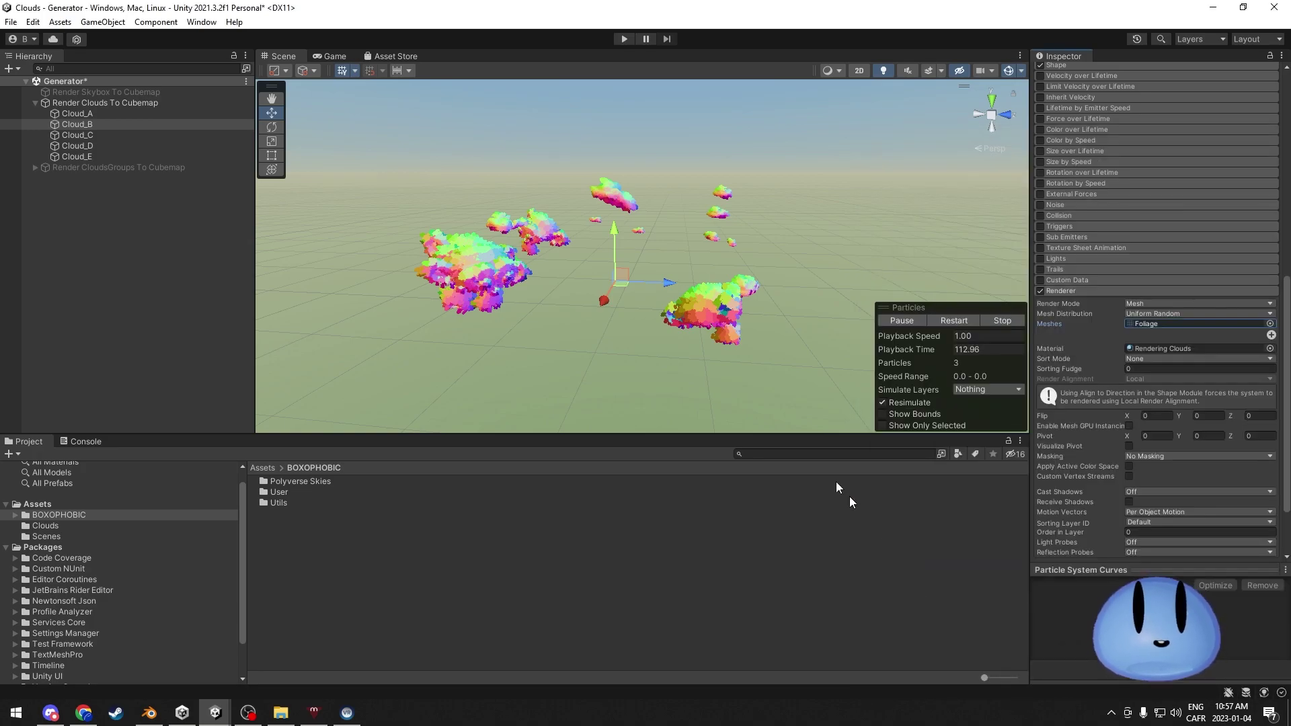
left_click_drag(718, 311, 840, 342, "alt")
Step: Keep the first Foliage mesh on Cloud_A's particle renderer
left_click(77, 113)
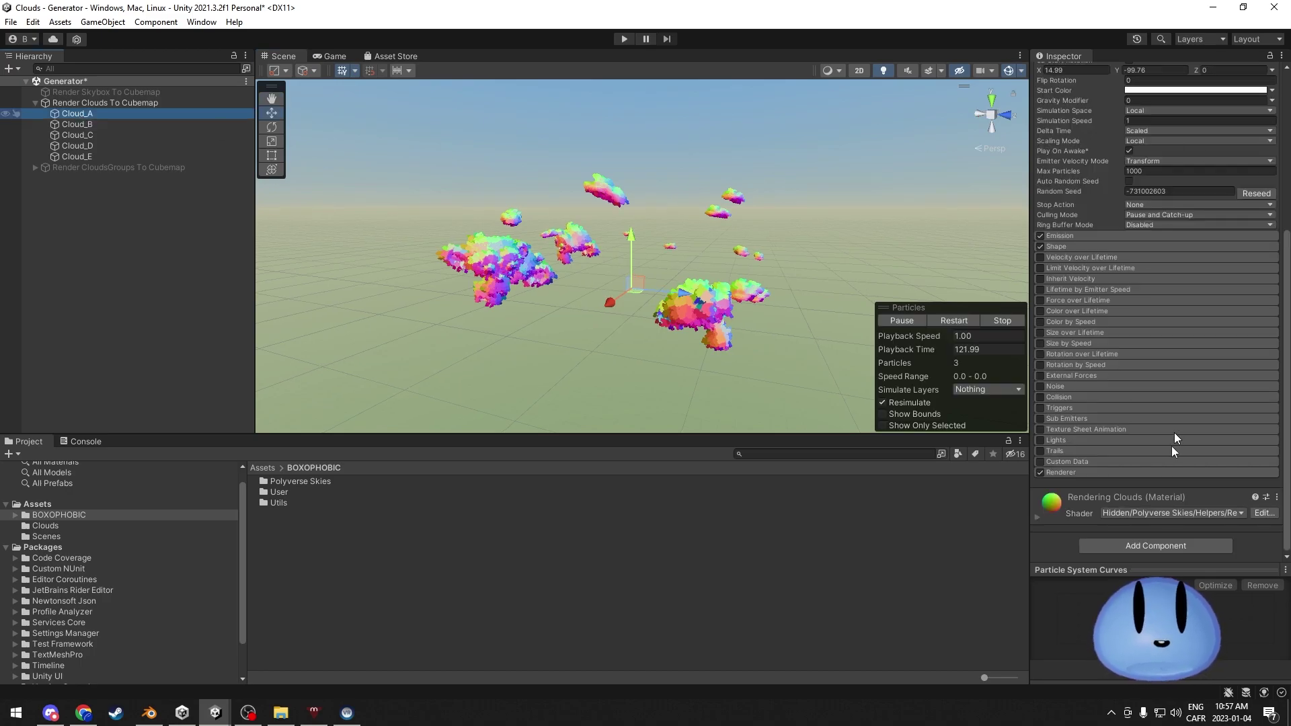
left_click(1119, 474)
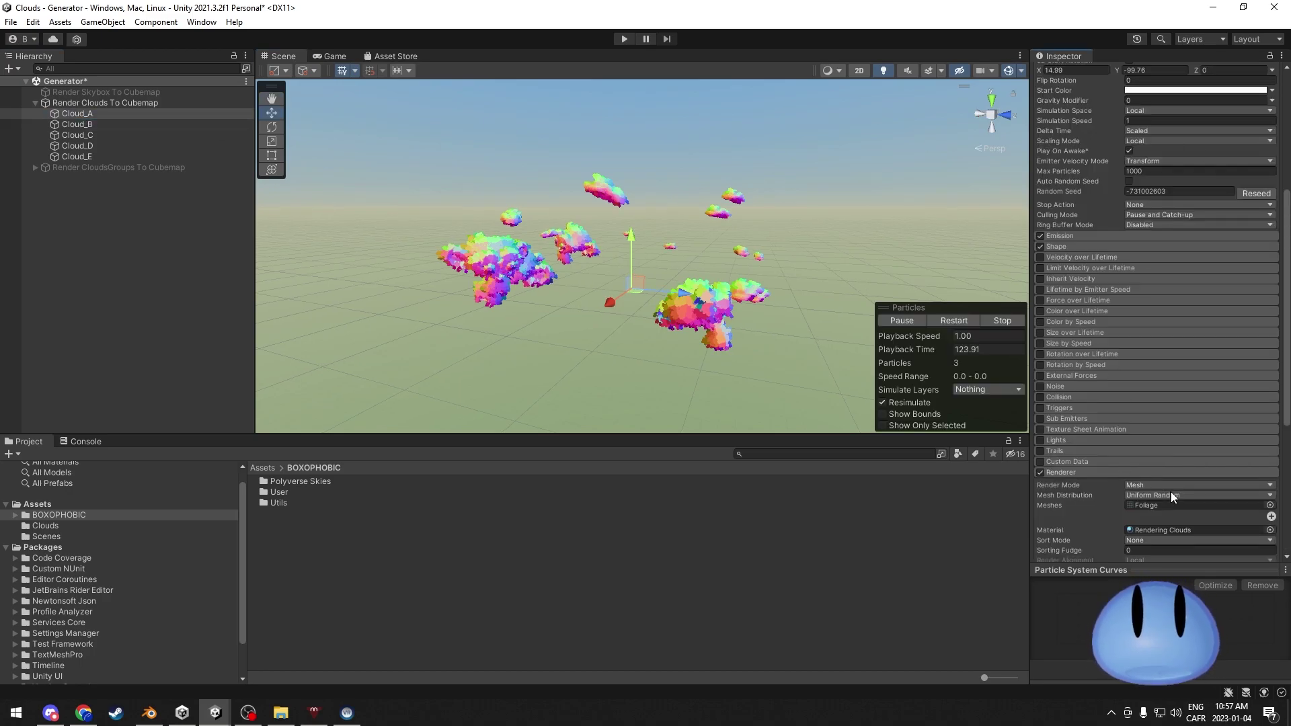
left_click(1270, 506)
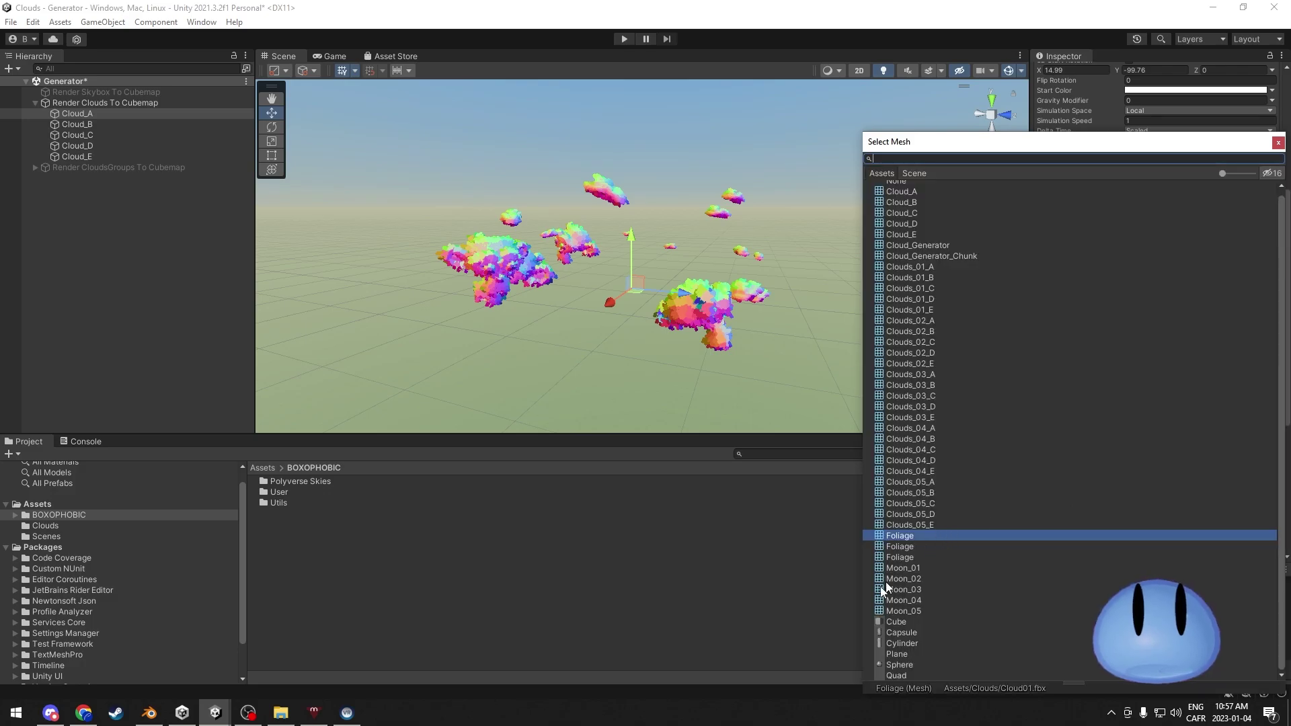
double_click(912, 556)
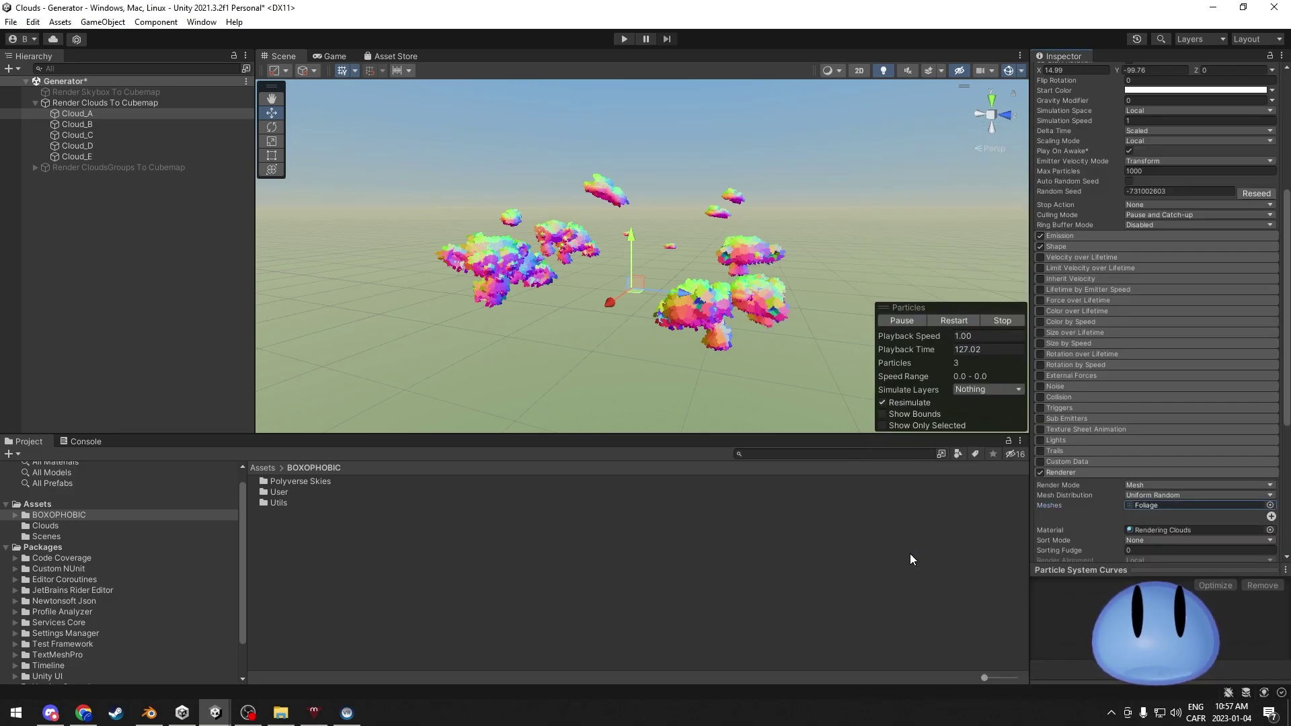
left_click_drag(719, 306, 699, 301, "alt")
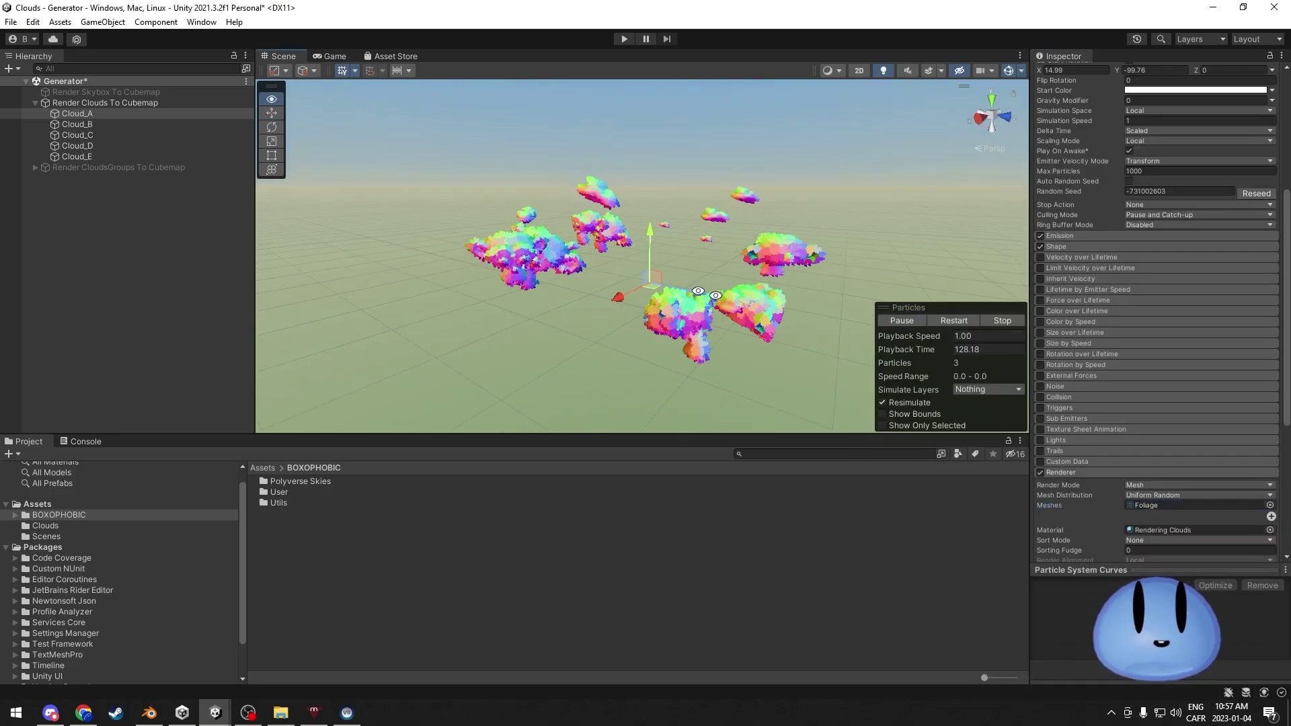
Step: Set Cloud_D's particle mesh to the third Foliage mesh from Cloud03.fbx and compare the clouds
left_click(103, 145)
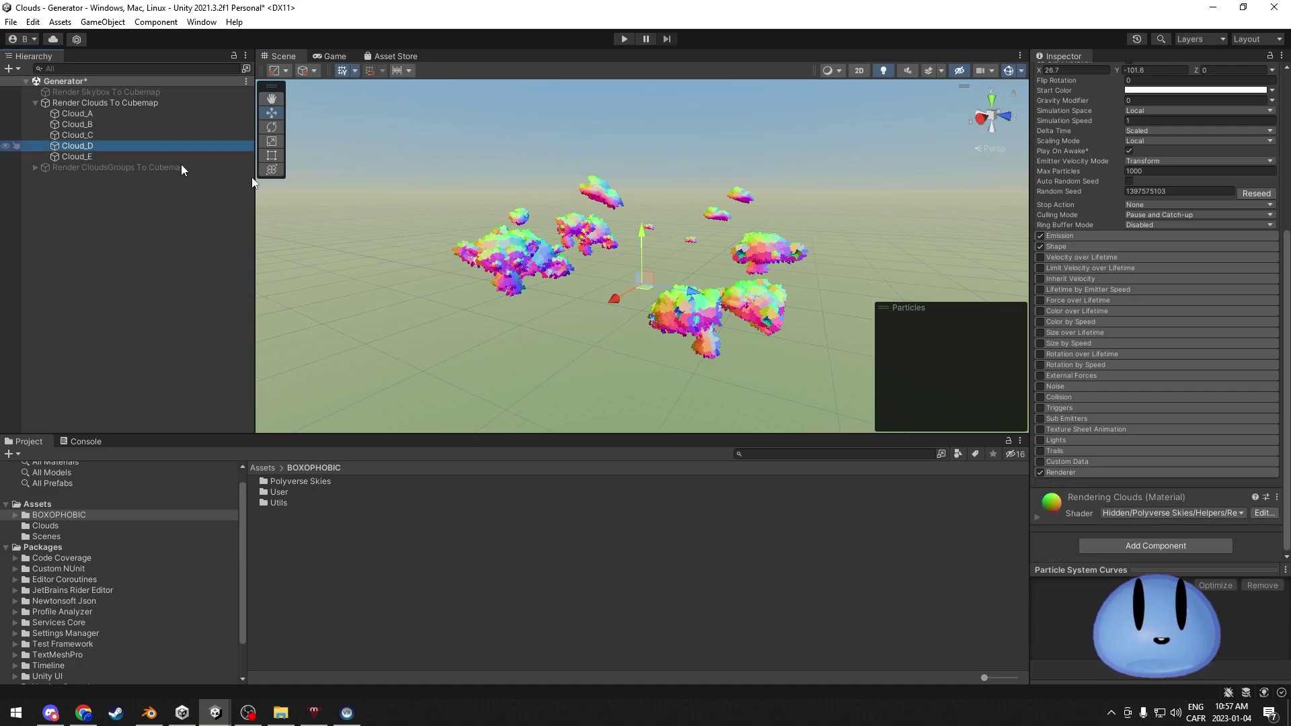
left_click(1108, 473)
scroll(1164, 476, "down", 3)
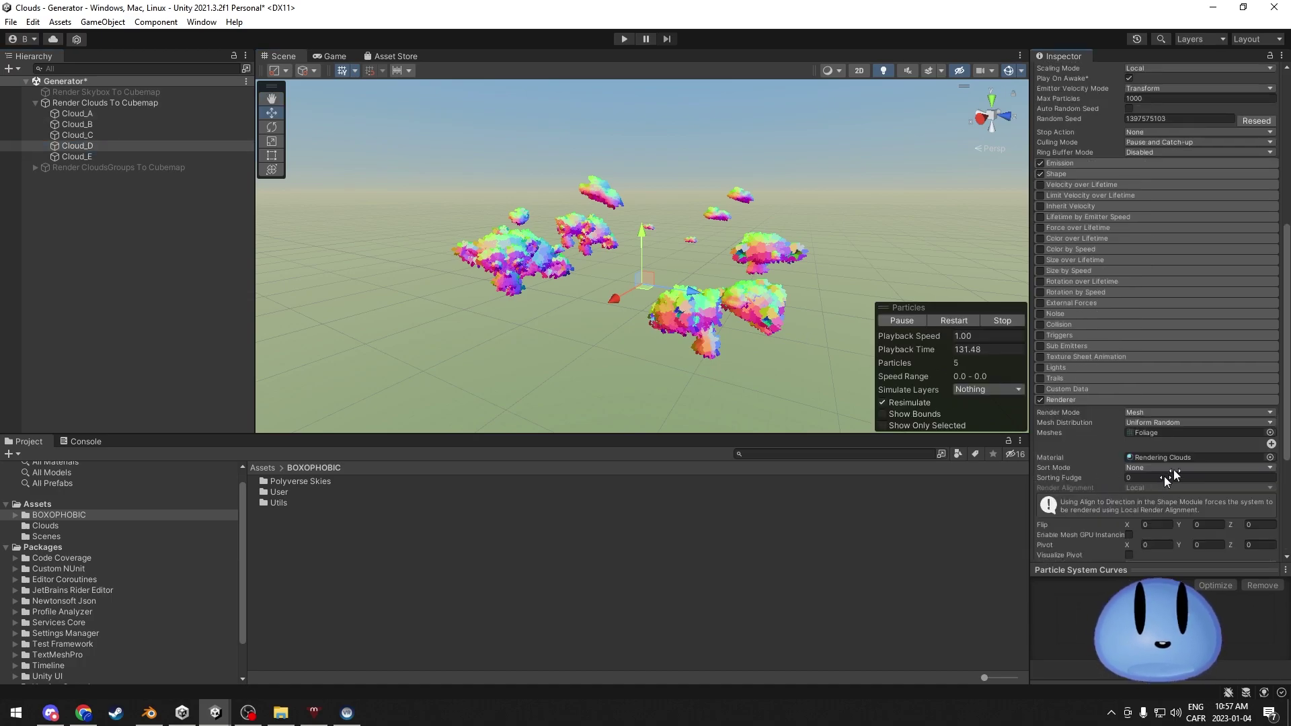
scroll(1164, 476, "down", 6)
left_click(1269, 244)
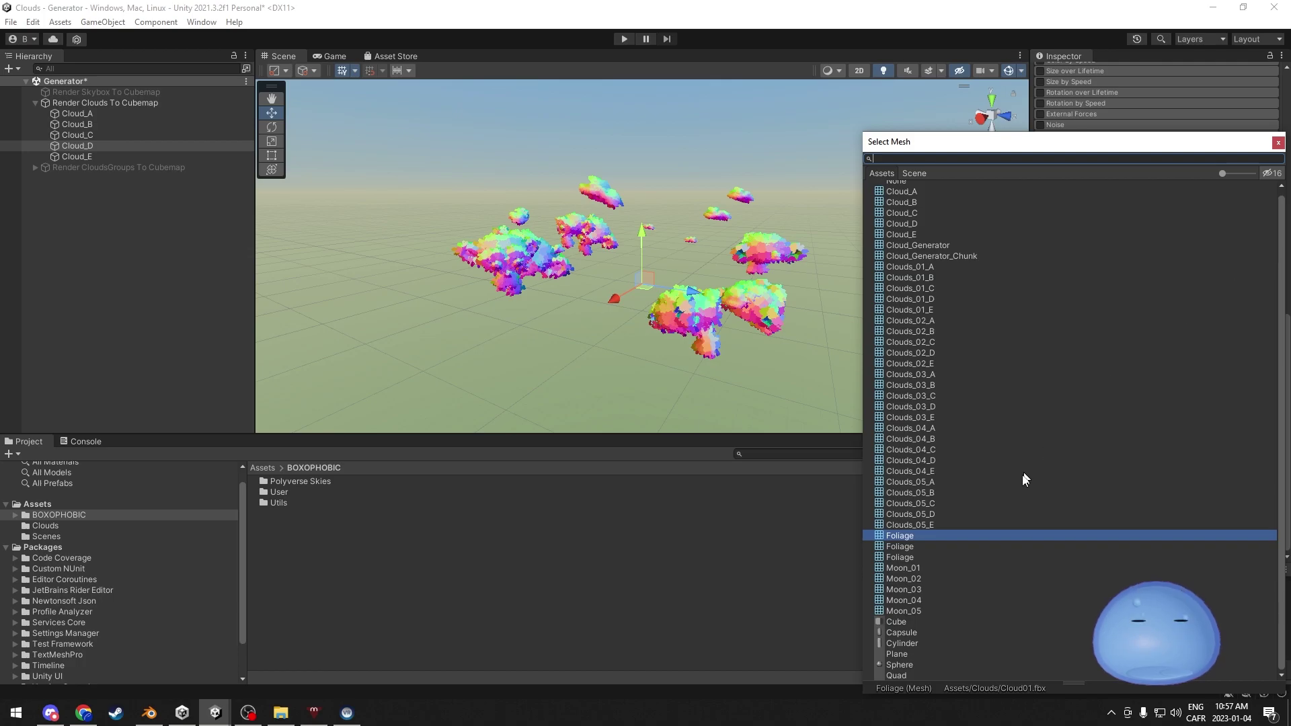
left_click(893, 559)
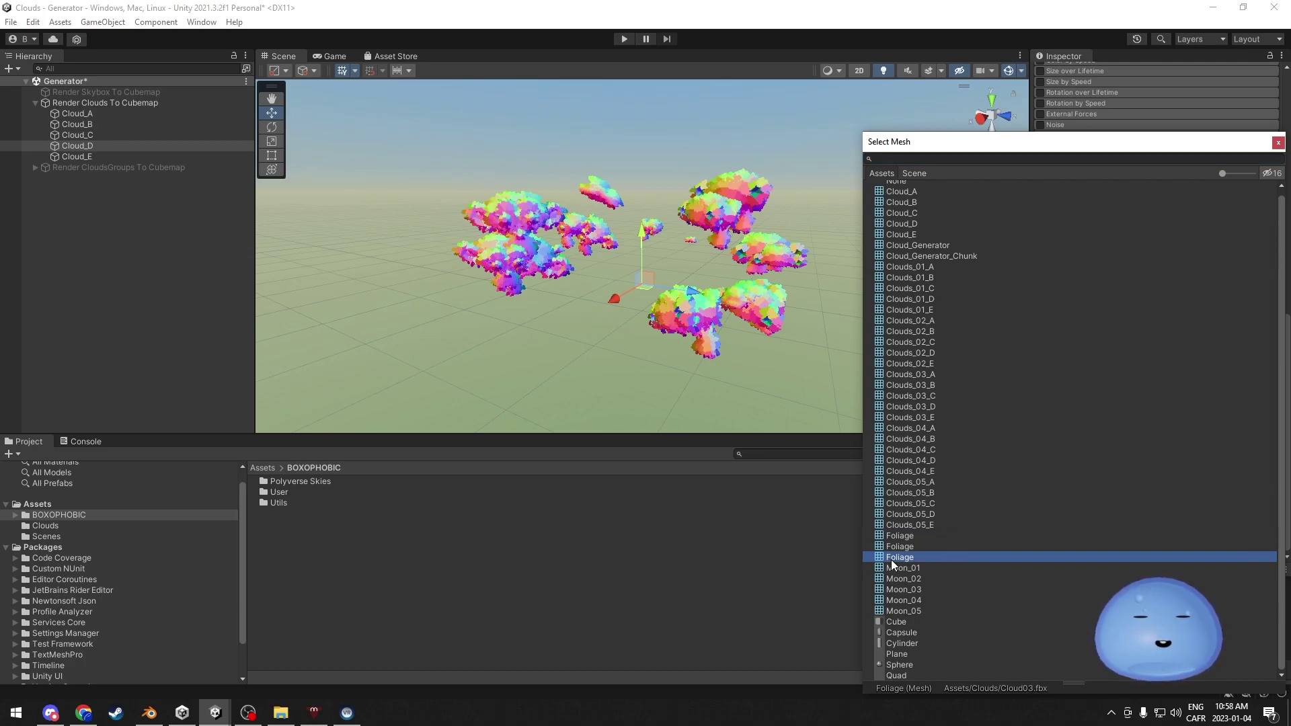
key("Return")
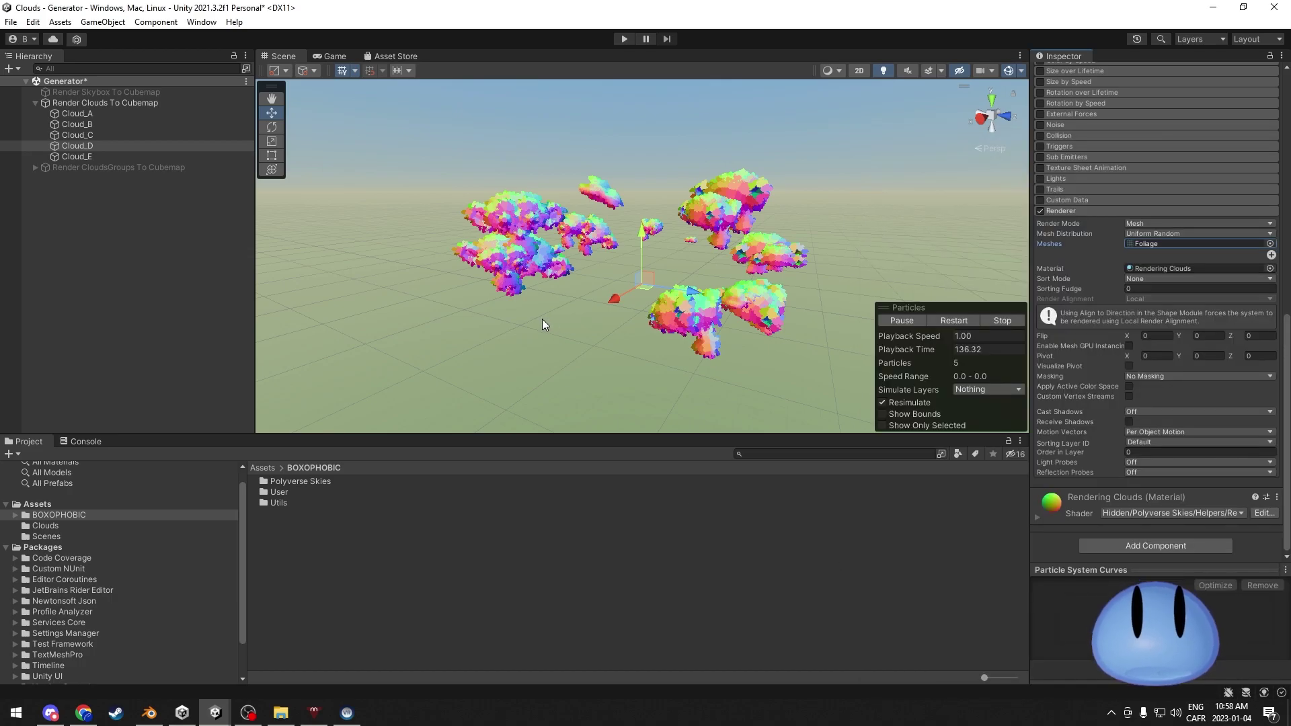
left_click_drag(542, 319, 618, 299, "alt")
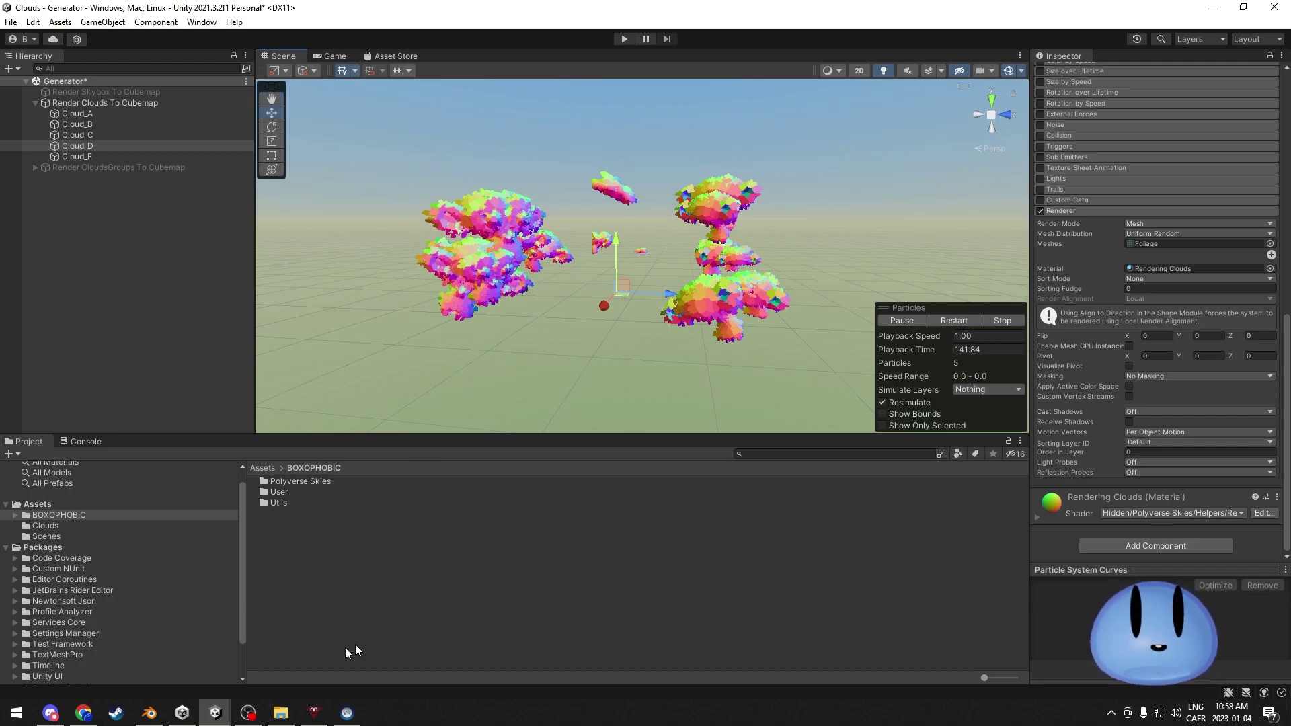
Step: In Blender, hide ParticleInstance.001, DataTransfer and ParticleInstance in the viewport to inspect the base mesh
left_click(149, 712)
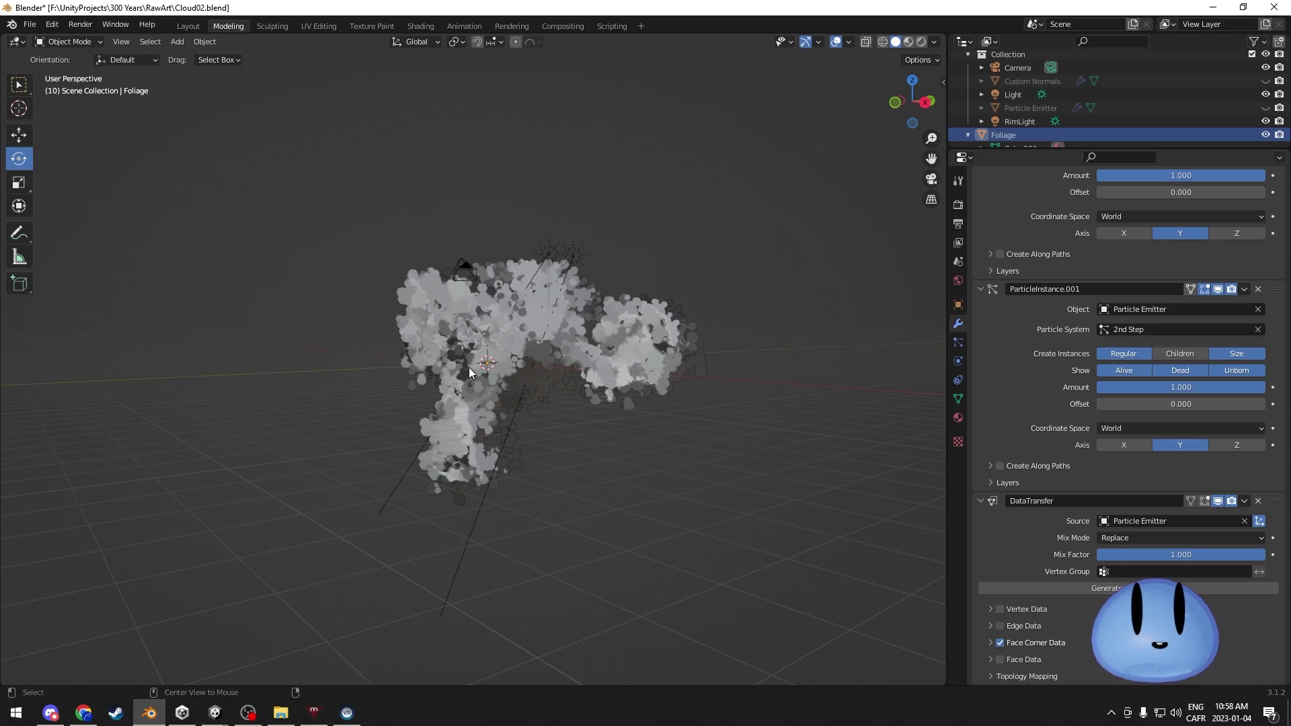
left_click(1218, 290)
scroll(1221, 507, "up", 5)
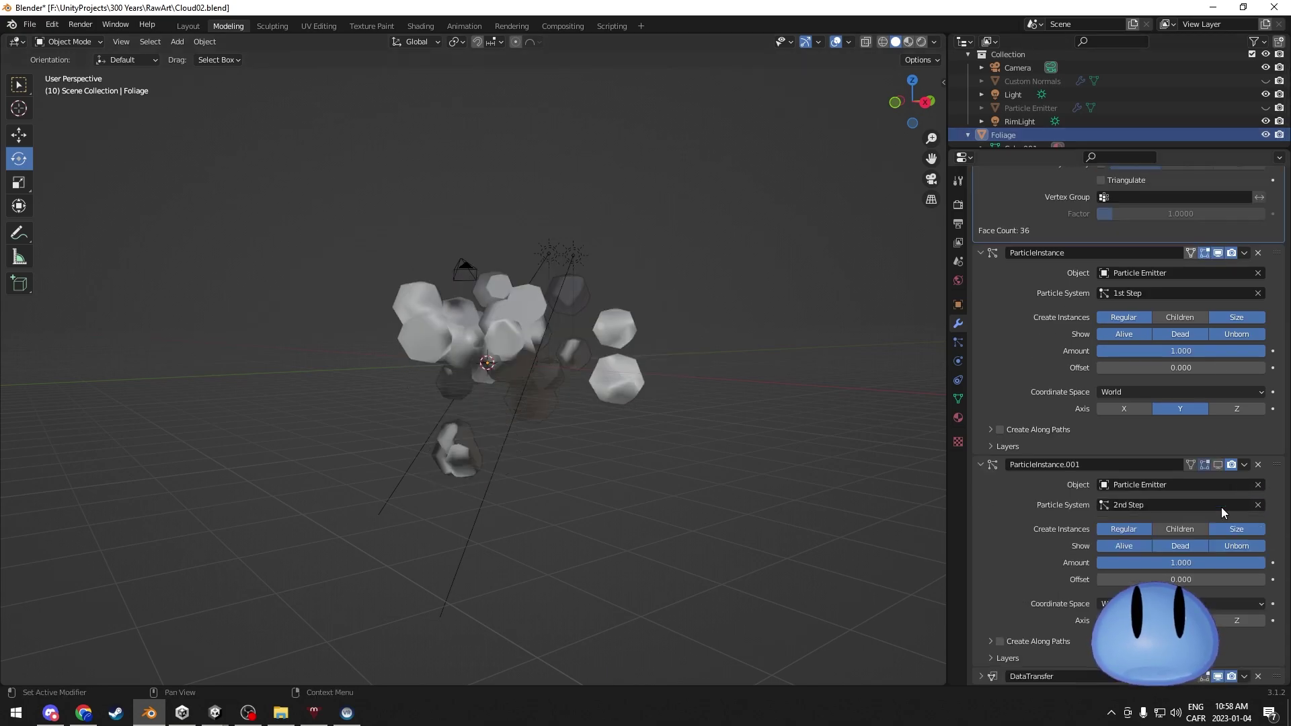
left_click(1219, 676)
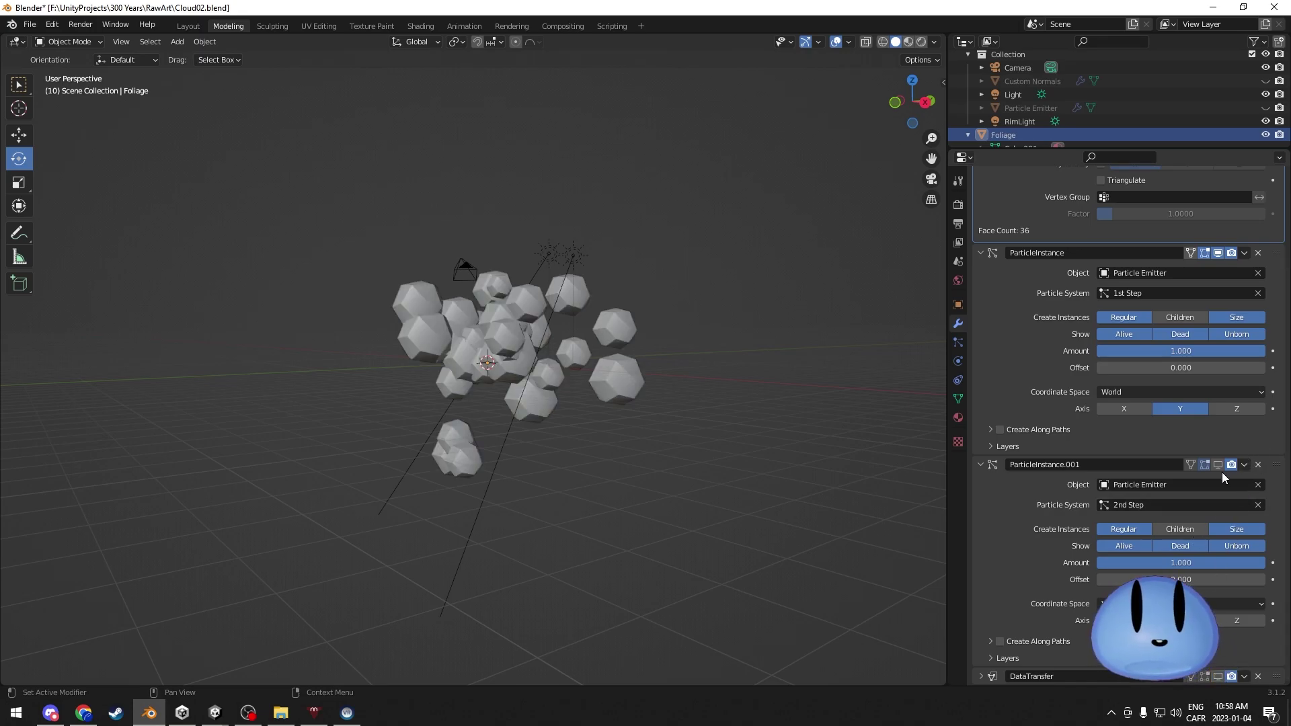
left_click(1219, 254)
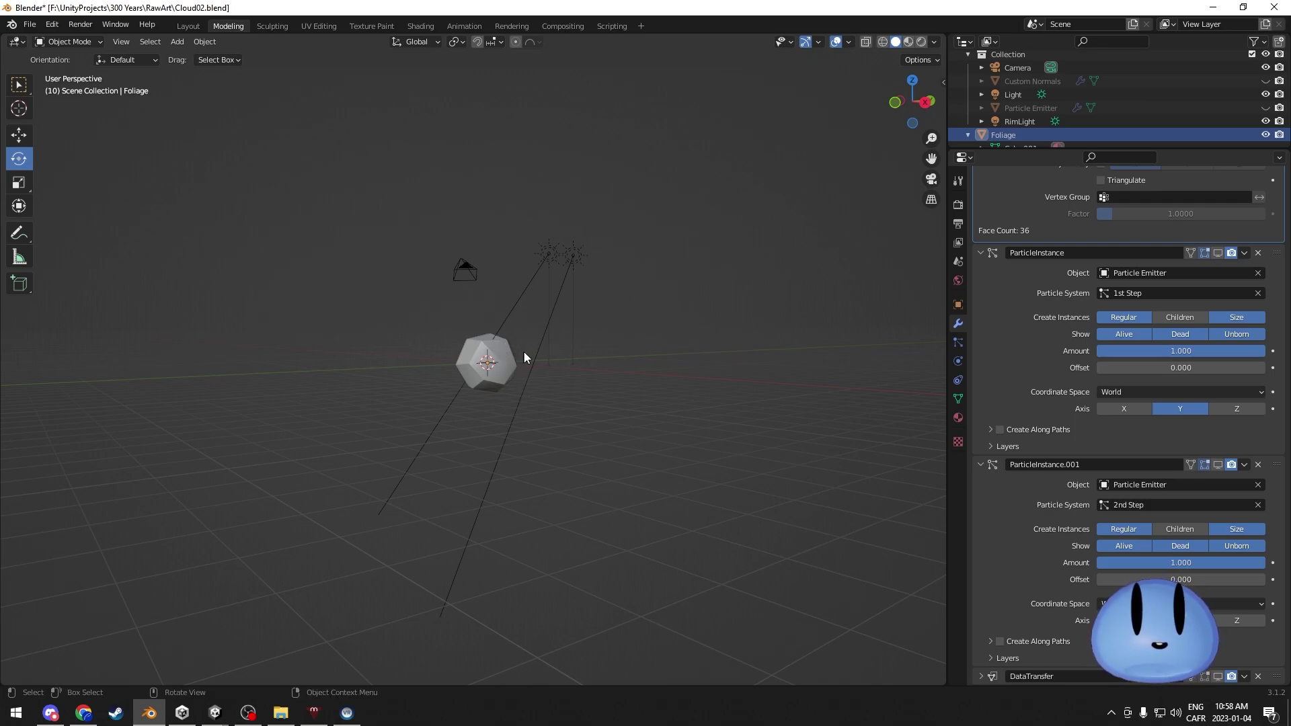
middle_click_drag(492, 335, 519, 349)
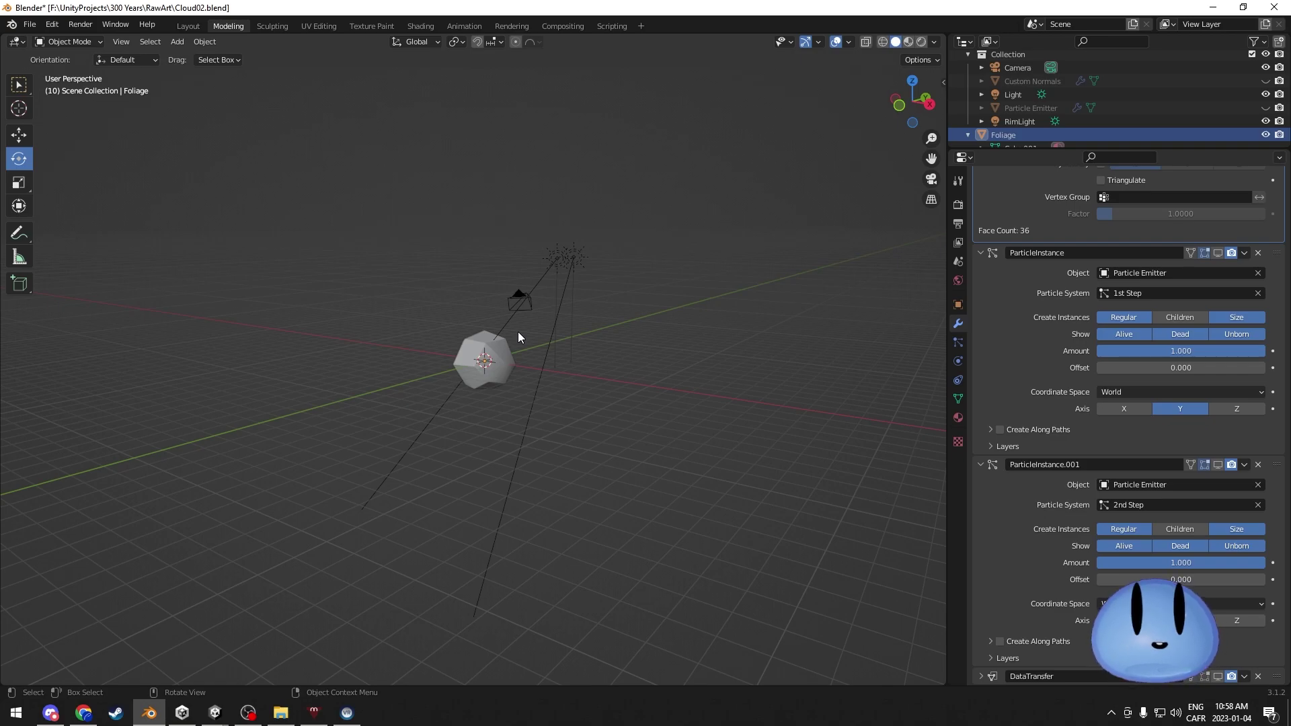
Step: Re-enable viewport display of both ParticleInstance modifiers and DataTransfer, then orbit around the cloud
left_click(1218, 253)
left_click(1218, 465)
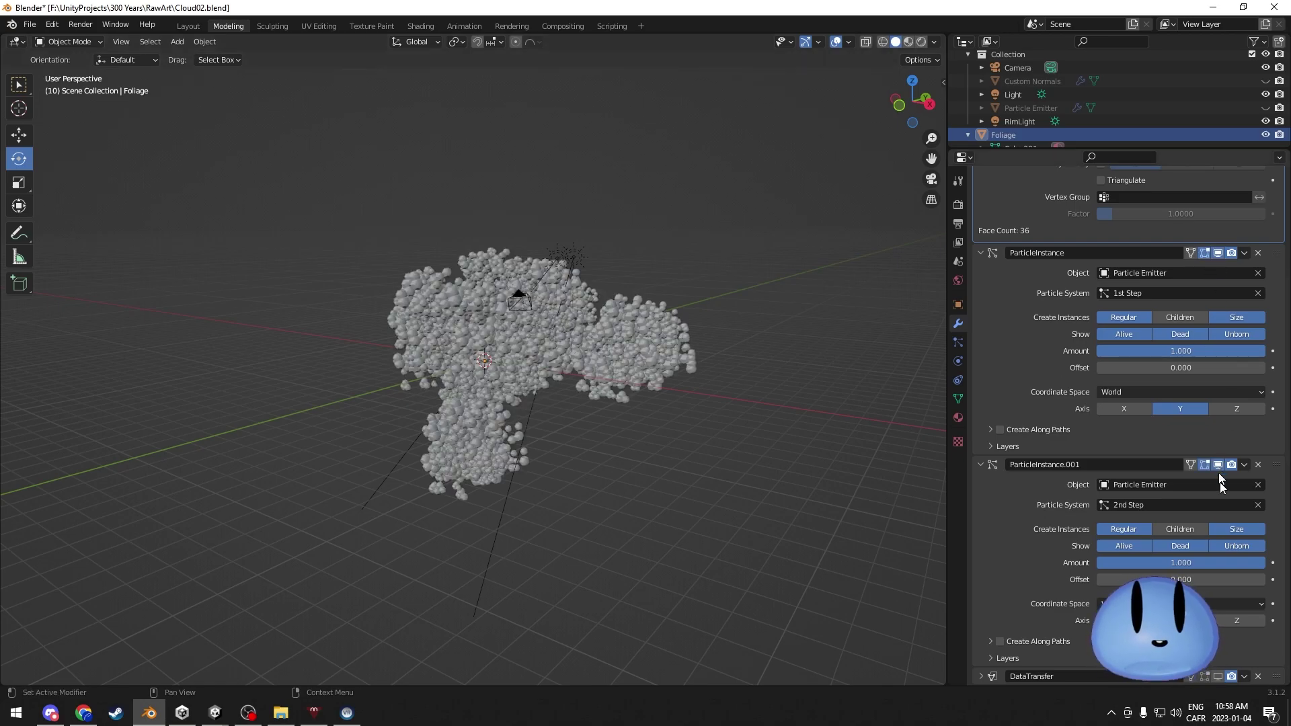
left_click(1213, 676)
mouse_move(789, 507)
middle_mouse_down()
mouse_move(672, 453)
mouse_move(673, 495)
mouse_move(788, 470)
mouse_move(615, 239)
middle_mouse_up()
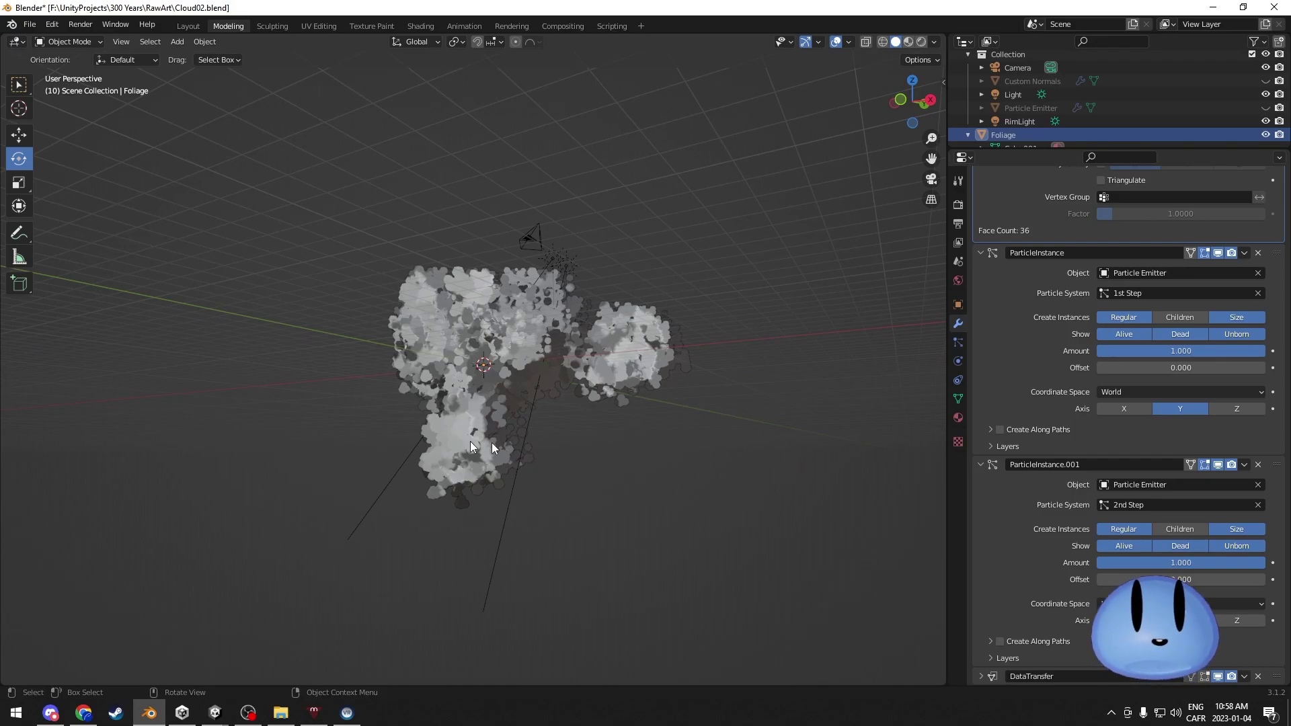
middle_click_drag(496, 340, 601, 365)
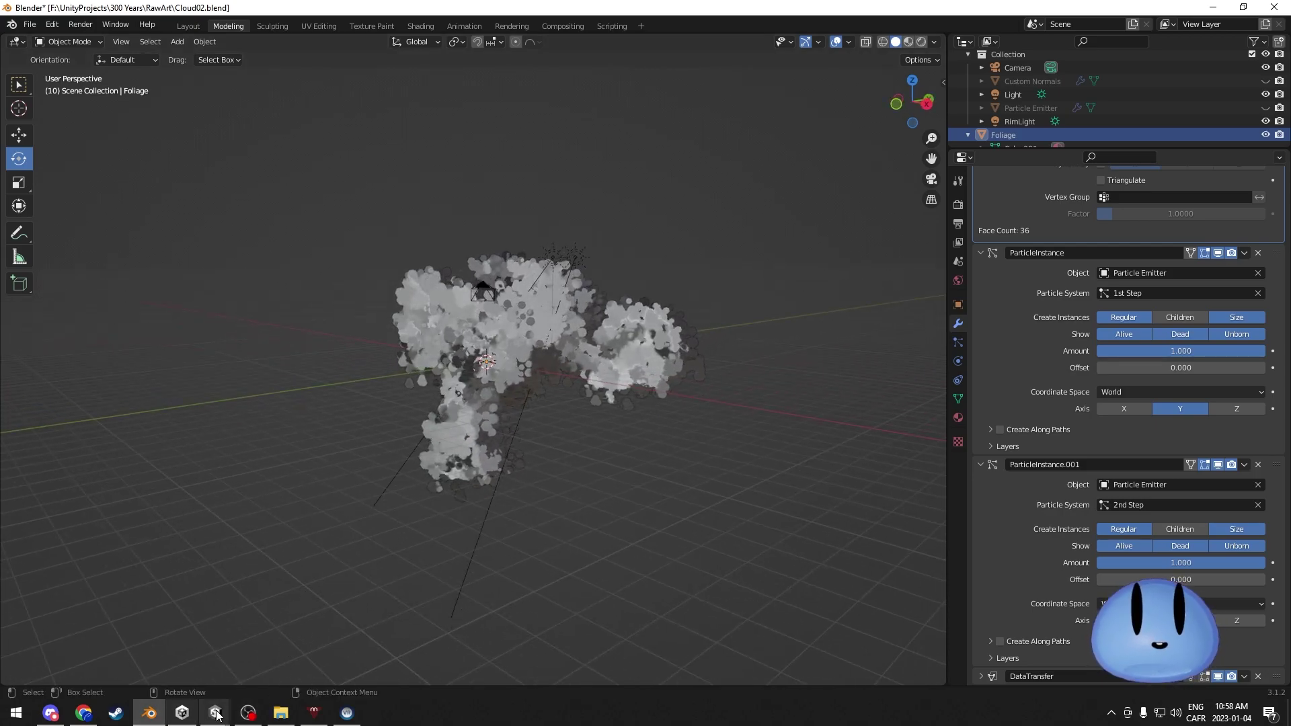
Step: Back in Unity, select Render Clouds To Cubemap and scroll to its Polyverse Skies Generator (Clouds Cubemap, 2048)
mouse_move(217, 714)
left_click(155, 647)
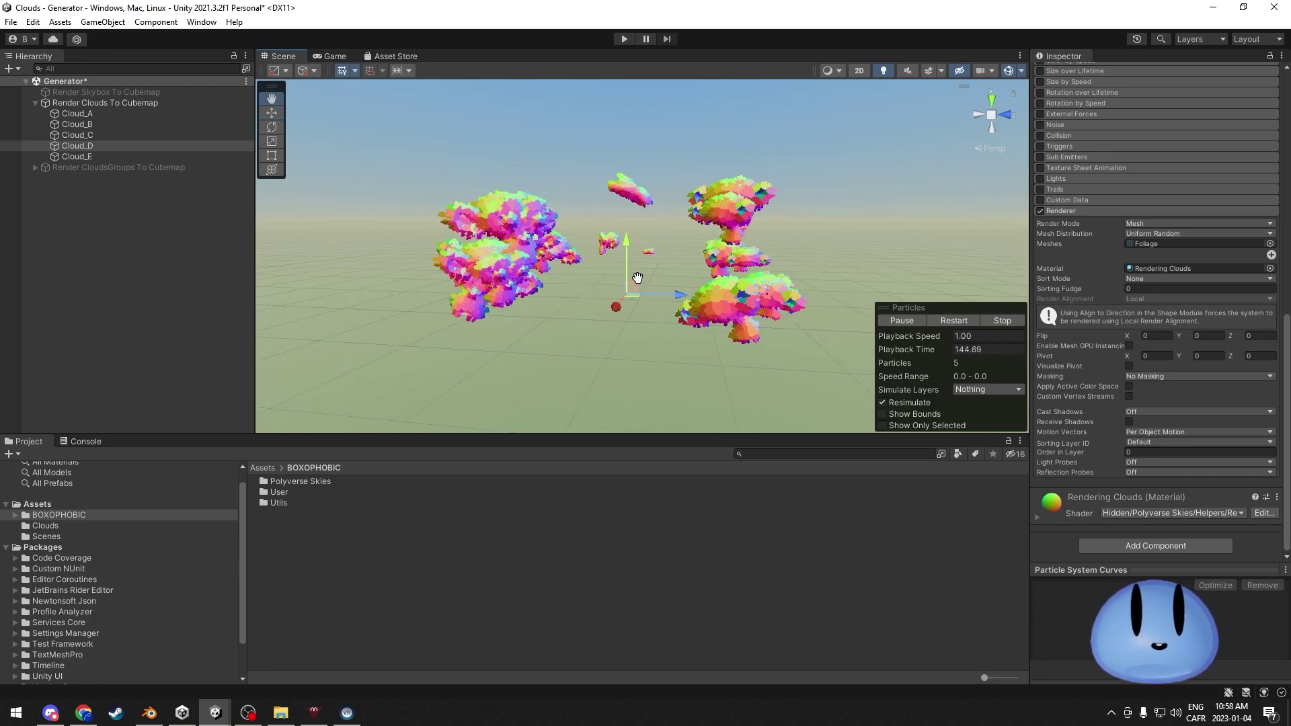
middle_click_drag(627, 277, 636, 277)
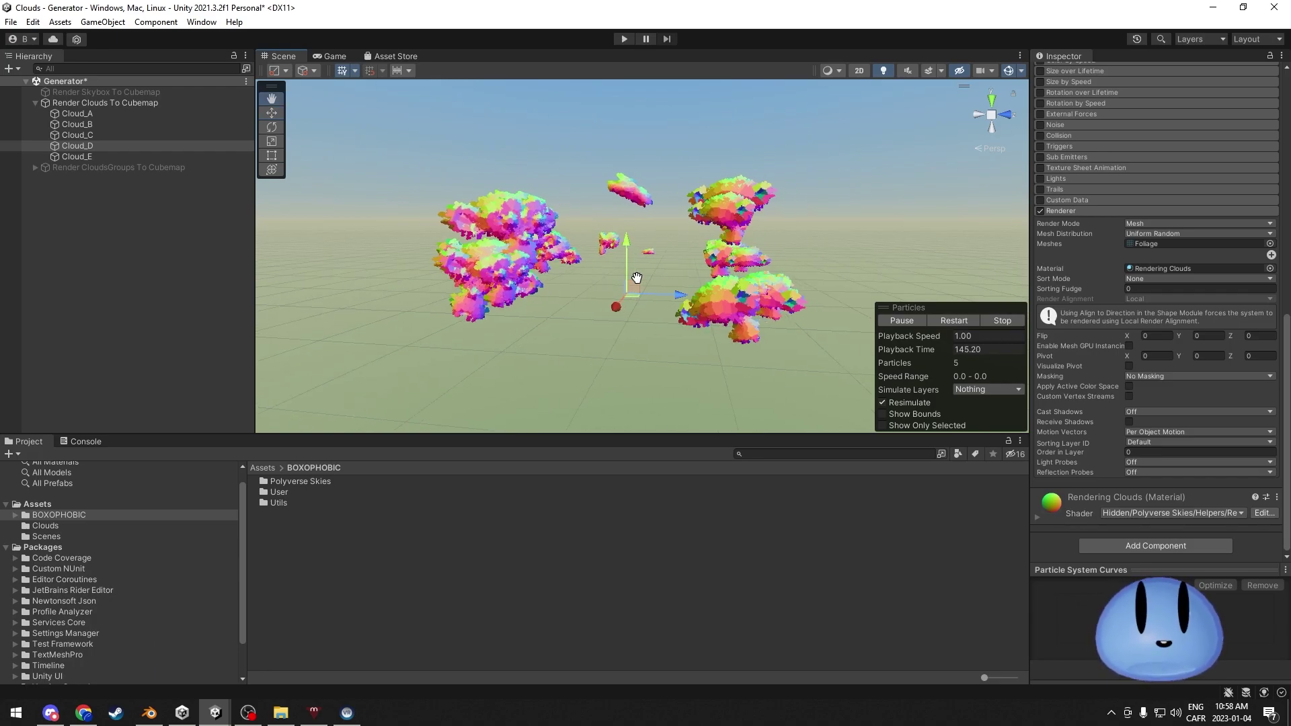
left_click(108, 103)
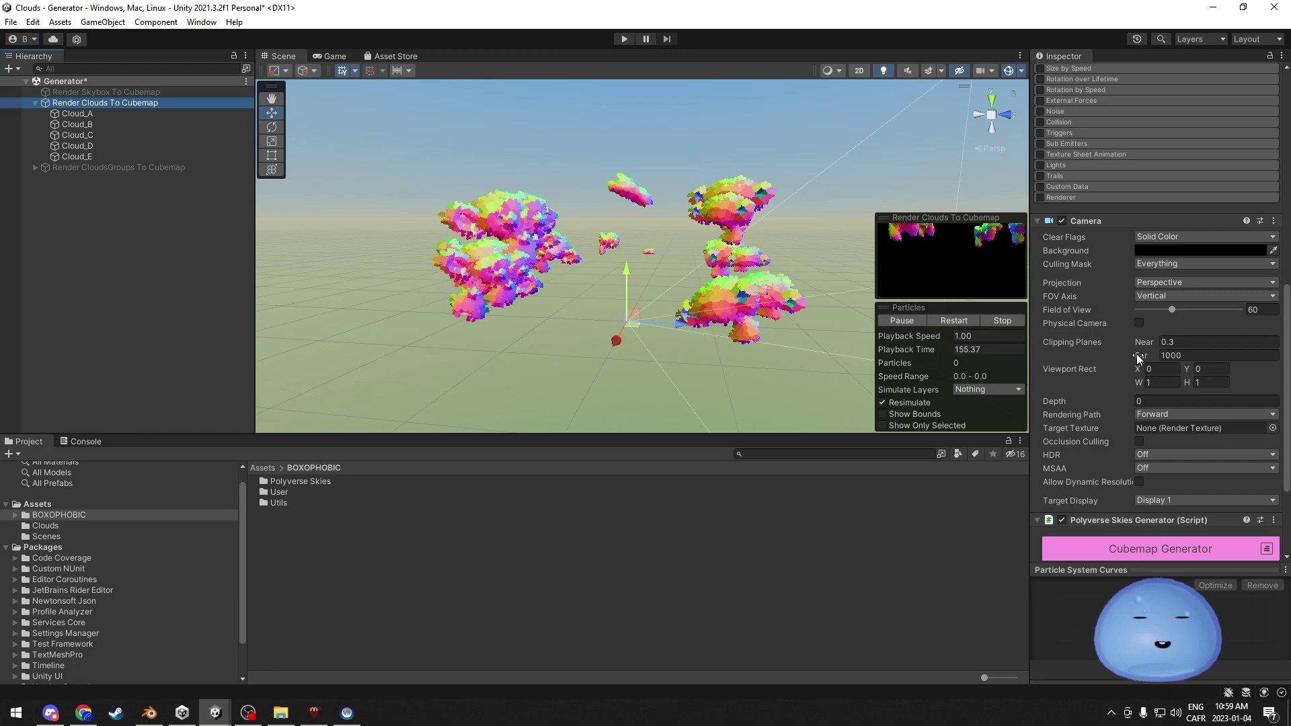
scroll(1139, 357, "down", 2)
scroll(1136, 355, "down", 2)
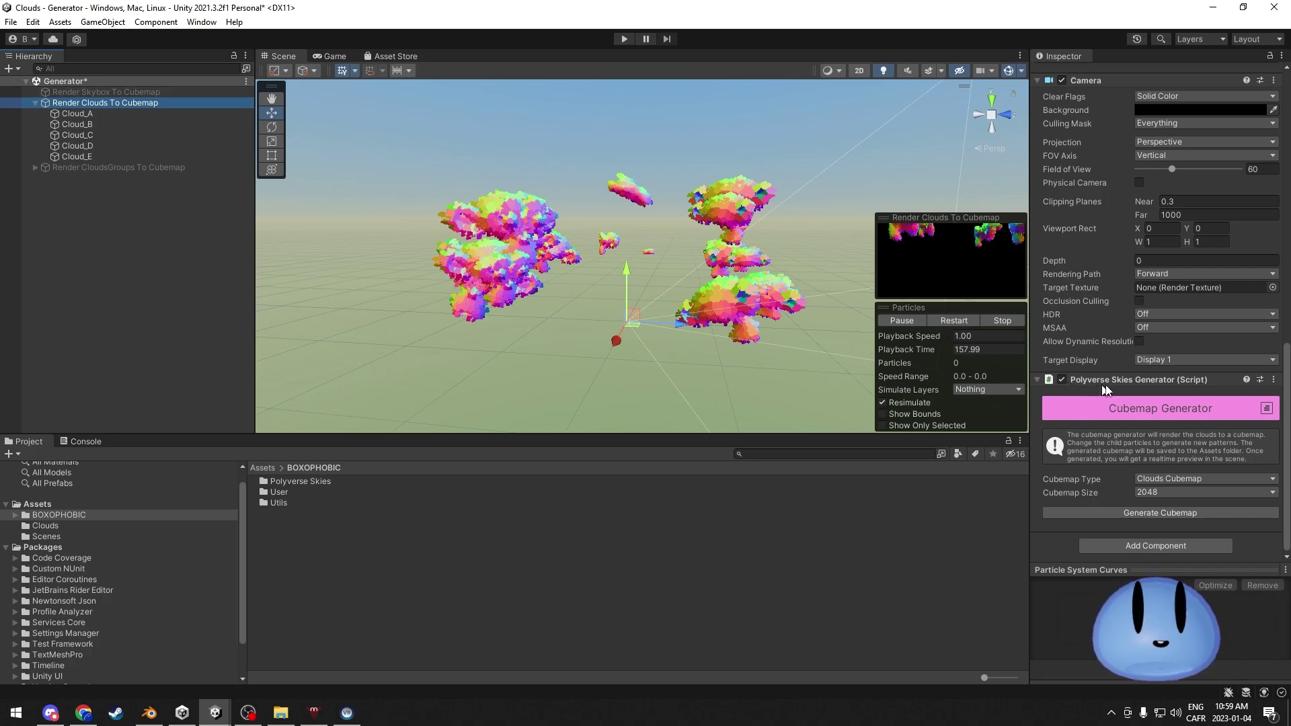
left_click(1139, 511)
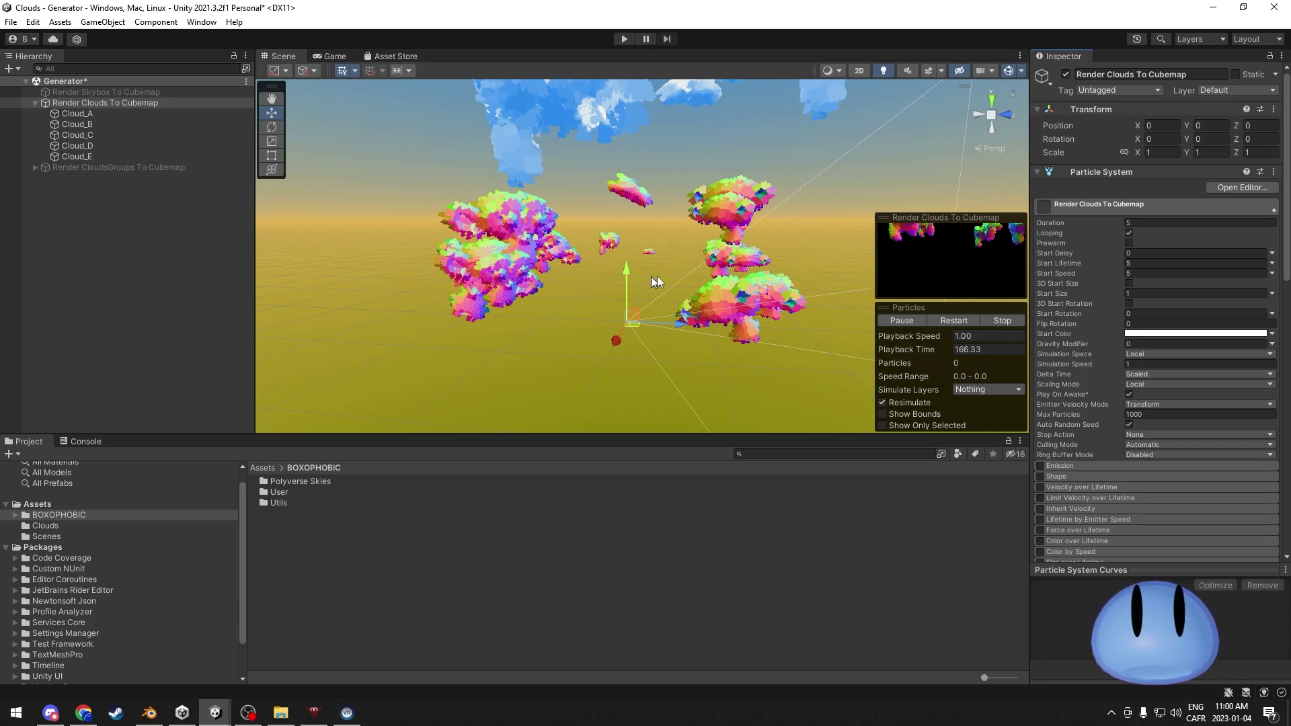
middle_click_drag(635, 268, 635, 269)
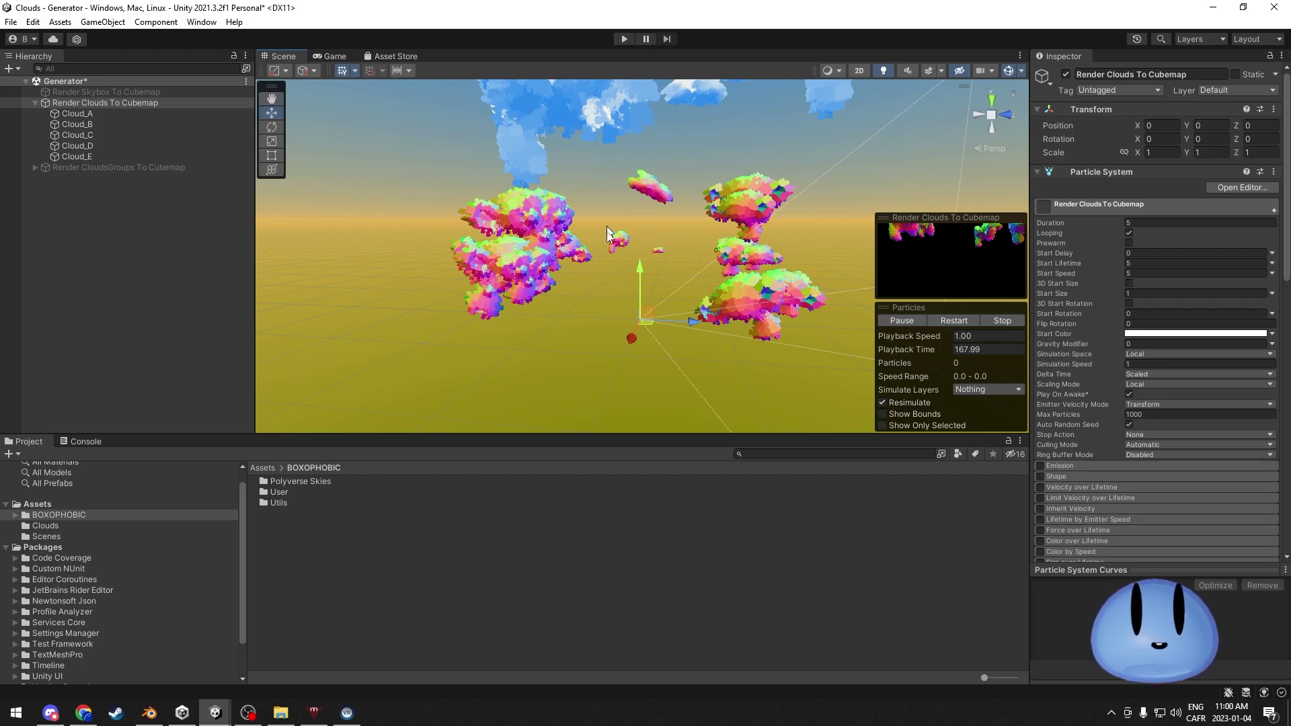
left_click(1066, 74)
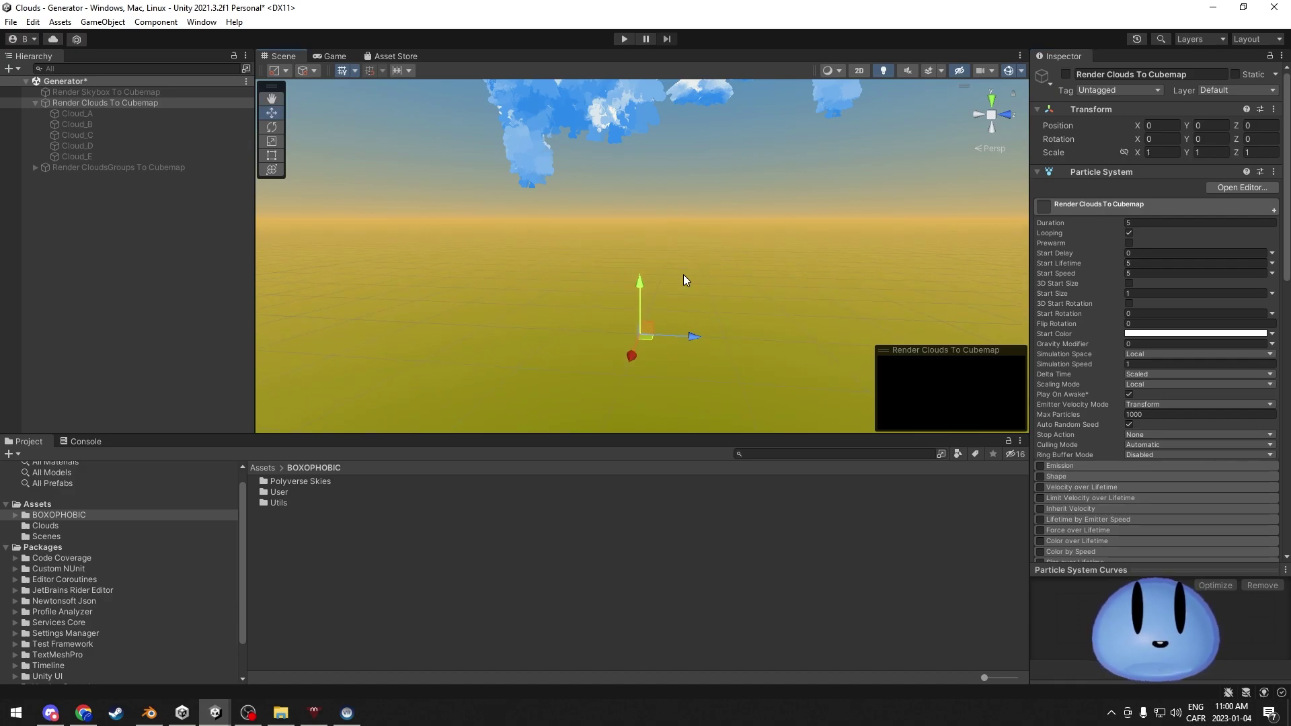
right_click_drag(683, 275, 780, 331)
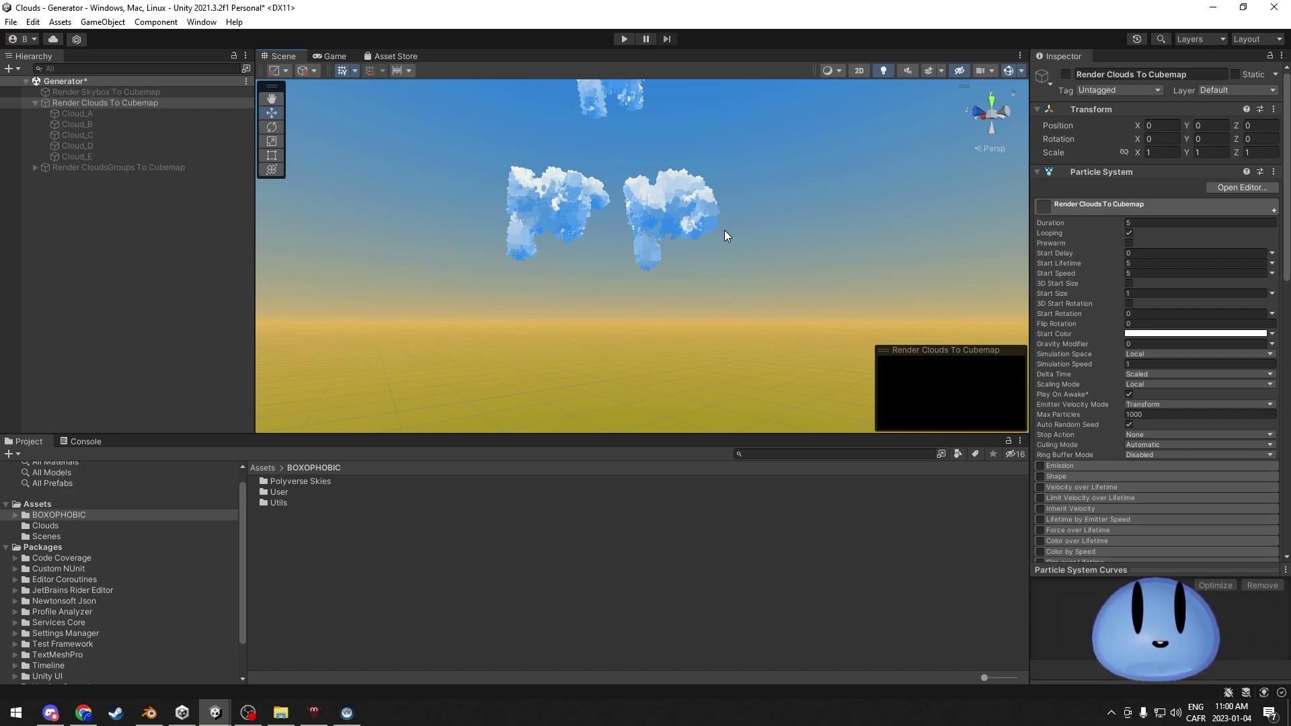
right_click_drag(639, 341, 581, 310)
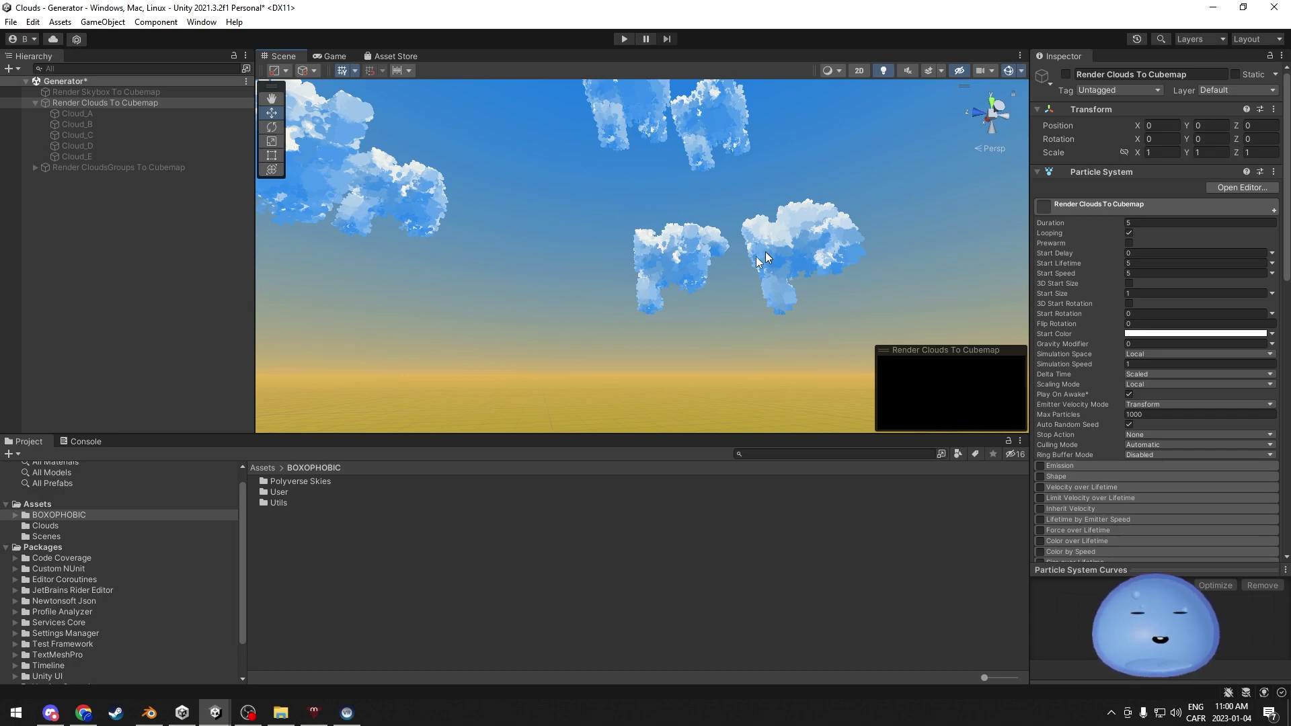
right_click_drag(551, 291, 493, 332)
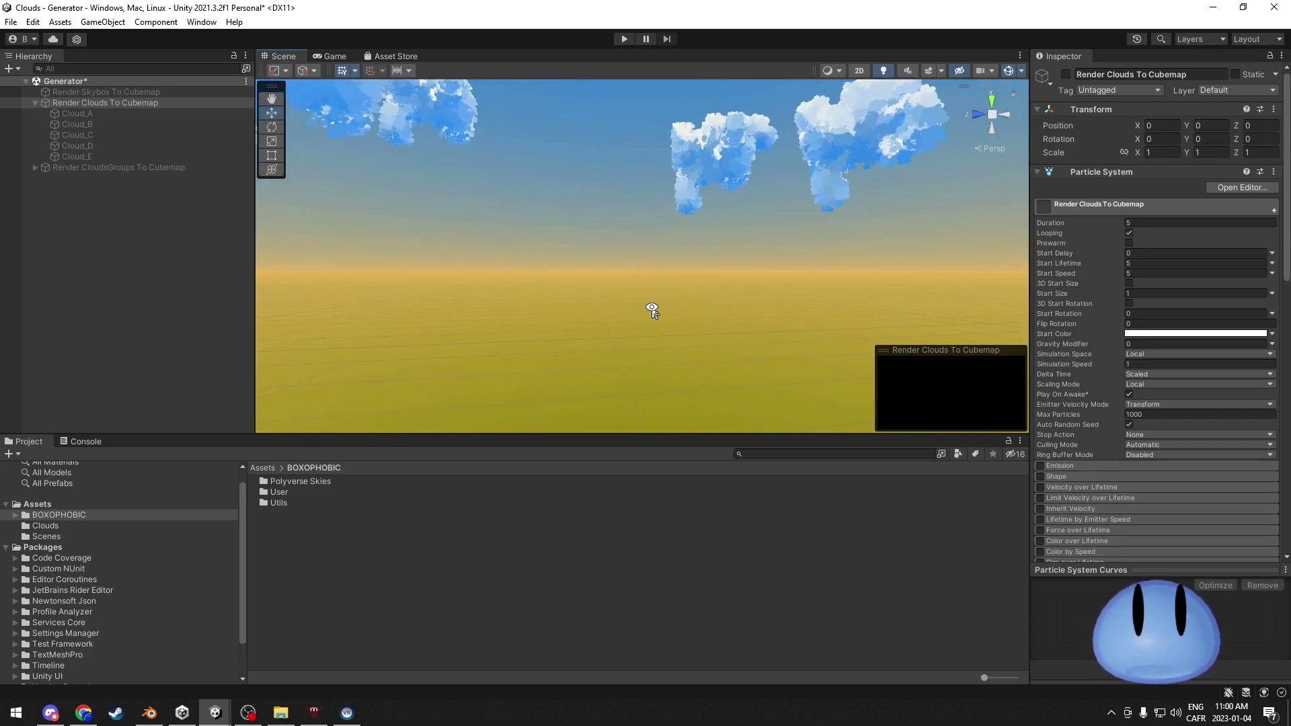
right_click_drag(651, 308, 710, 252)
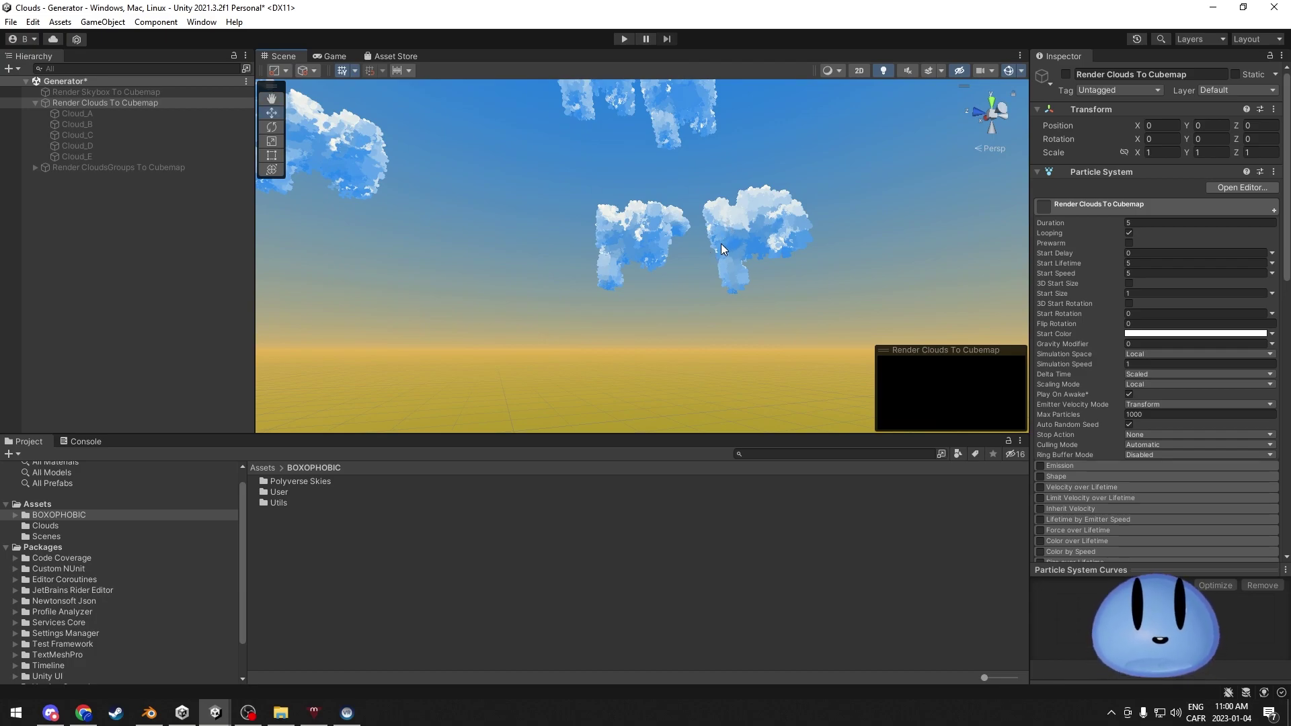
right_click_drag(600, 280, 888, 305)
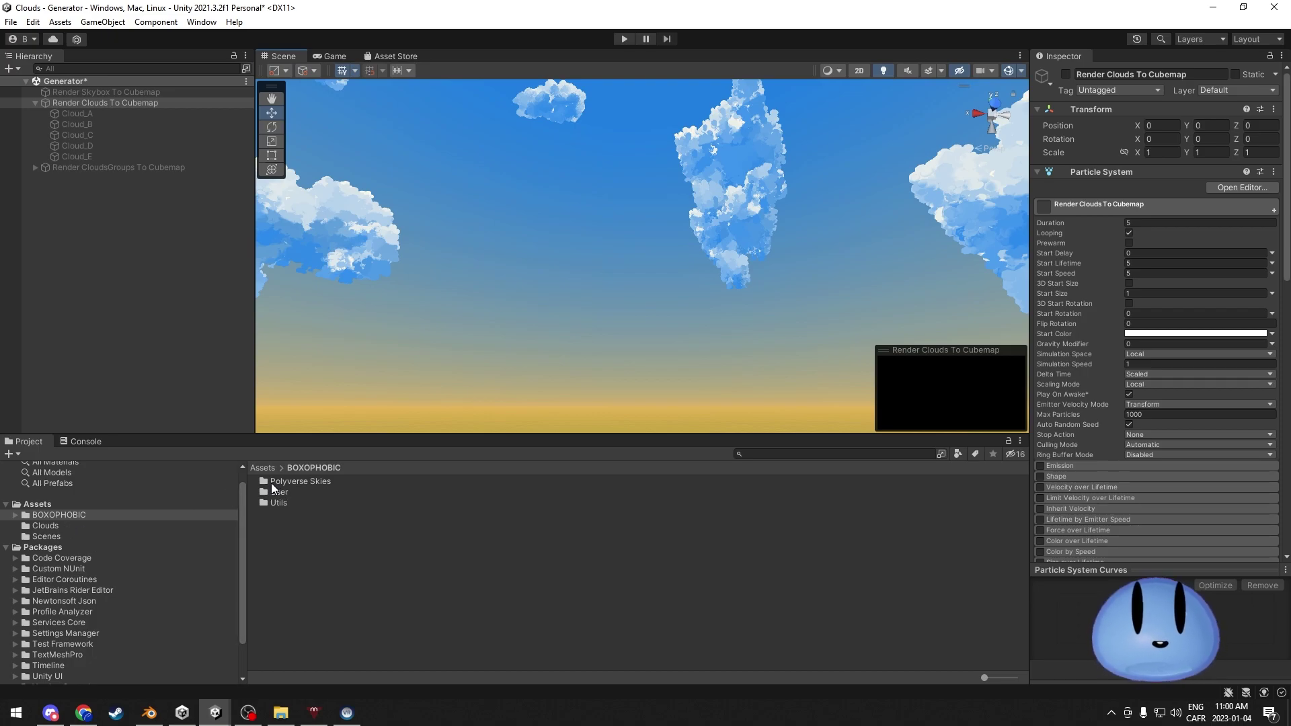
Step: Browse back to Assets, select Generated Clouds Cubemap, then switch to the Highlands project window
double_click(272, 483)
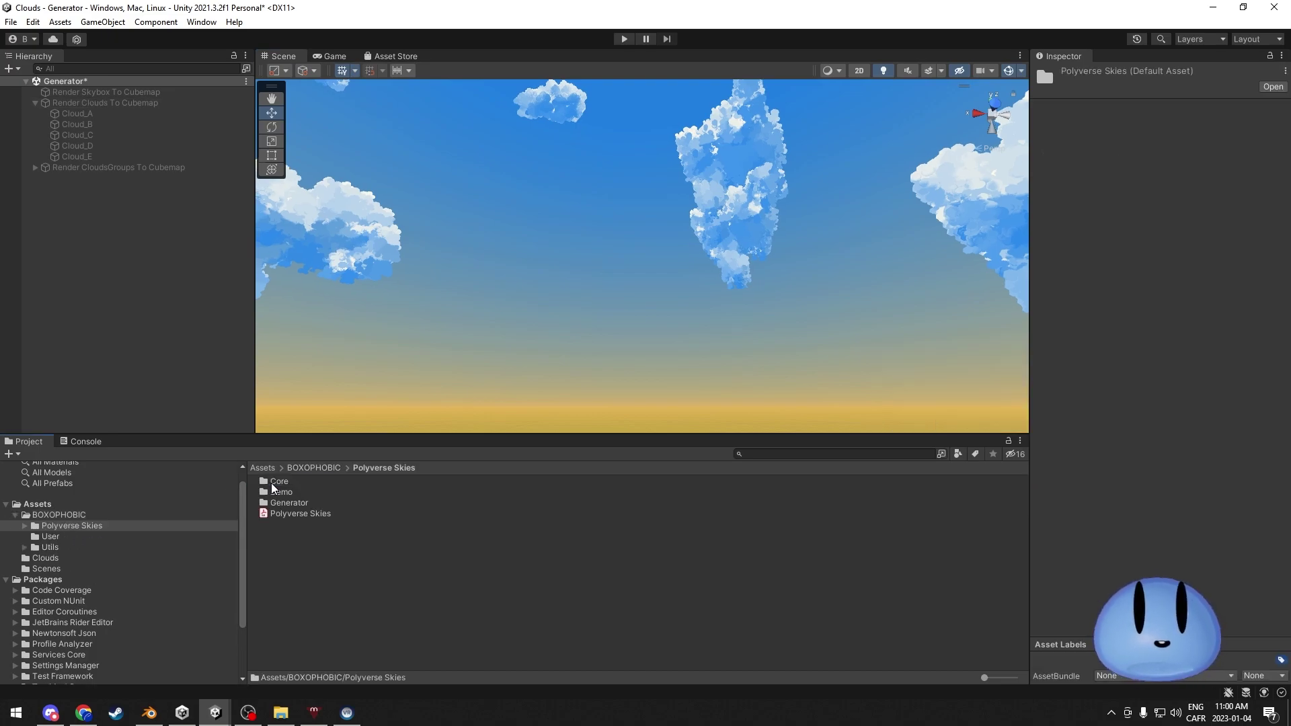
left_click(46, 537)
left_click(58, 559)
left_click(47, 569)
left_click(59, 515)
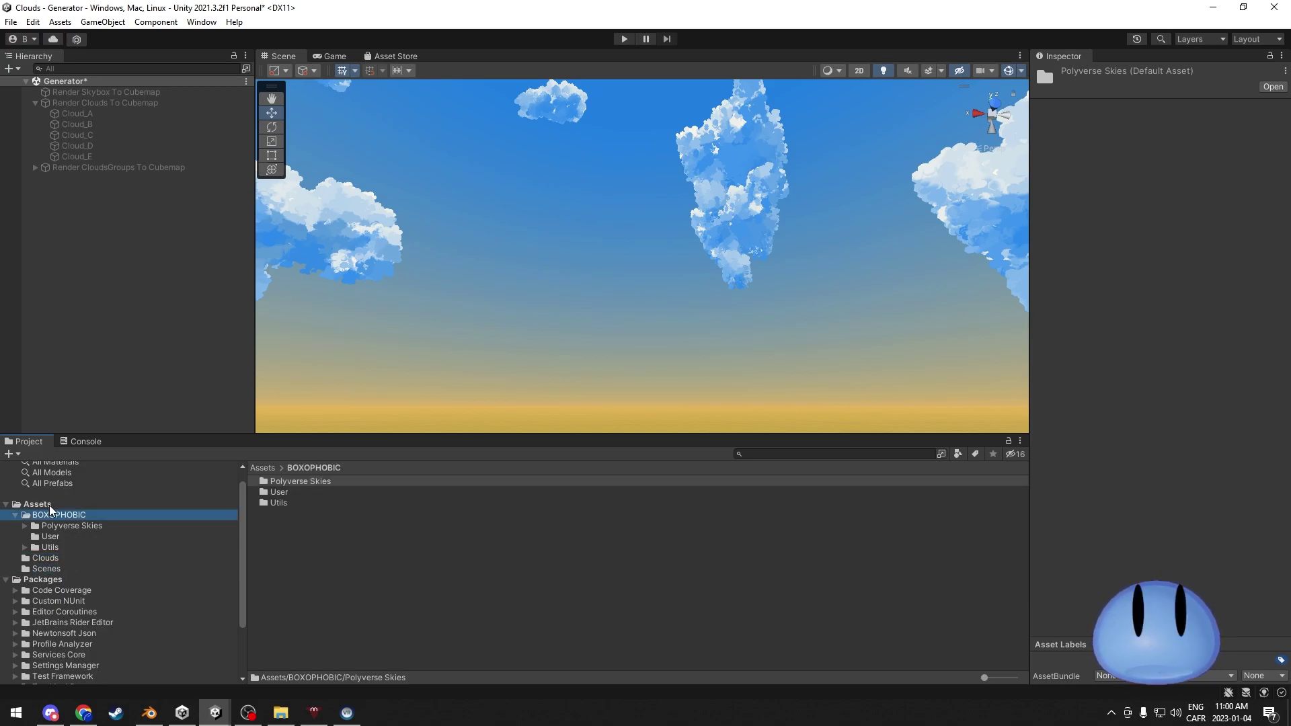
left_click(49, 505)
left_click(368, 577)
left_click(275, 513)
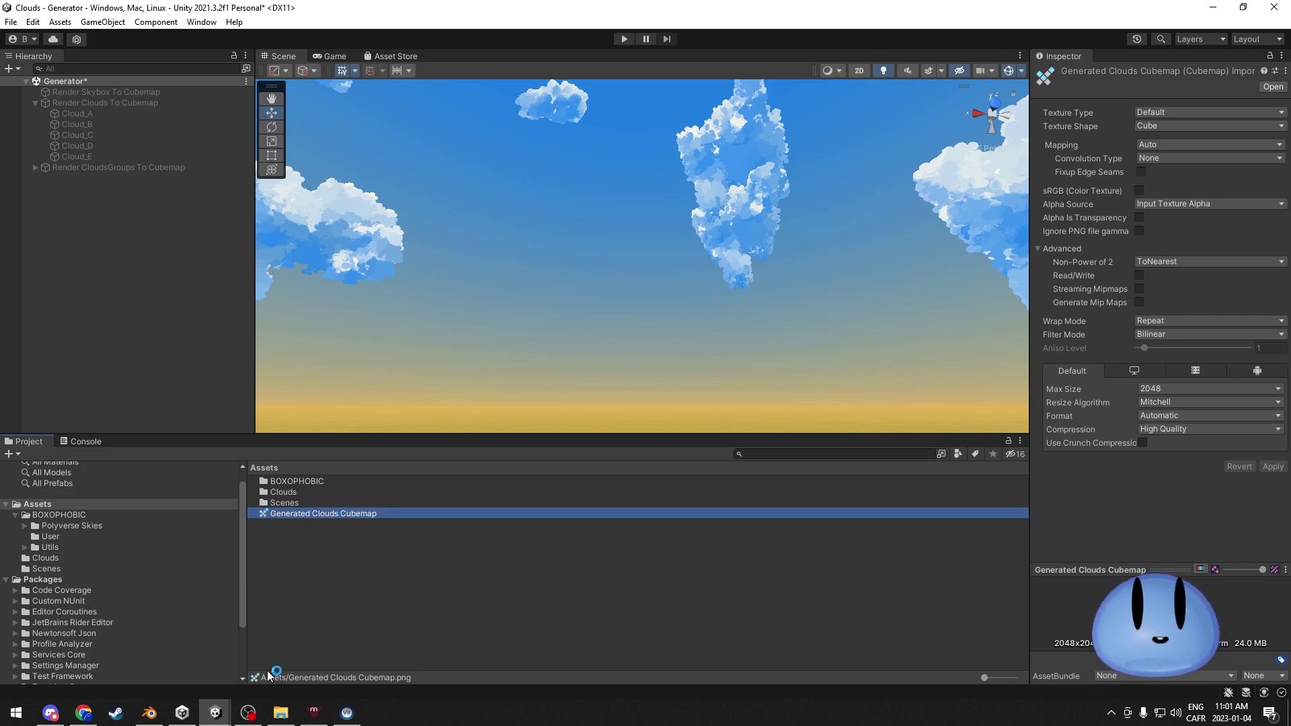
mouse_move(222, 712)
left_click(242, 659)
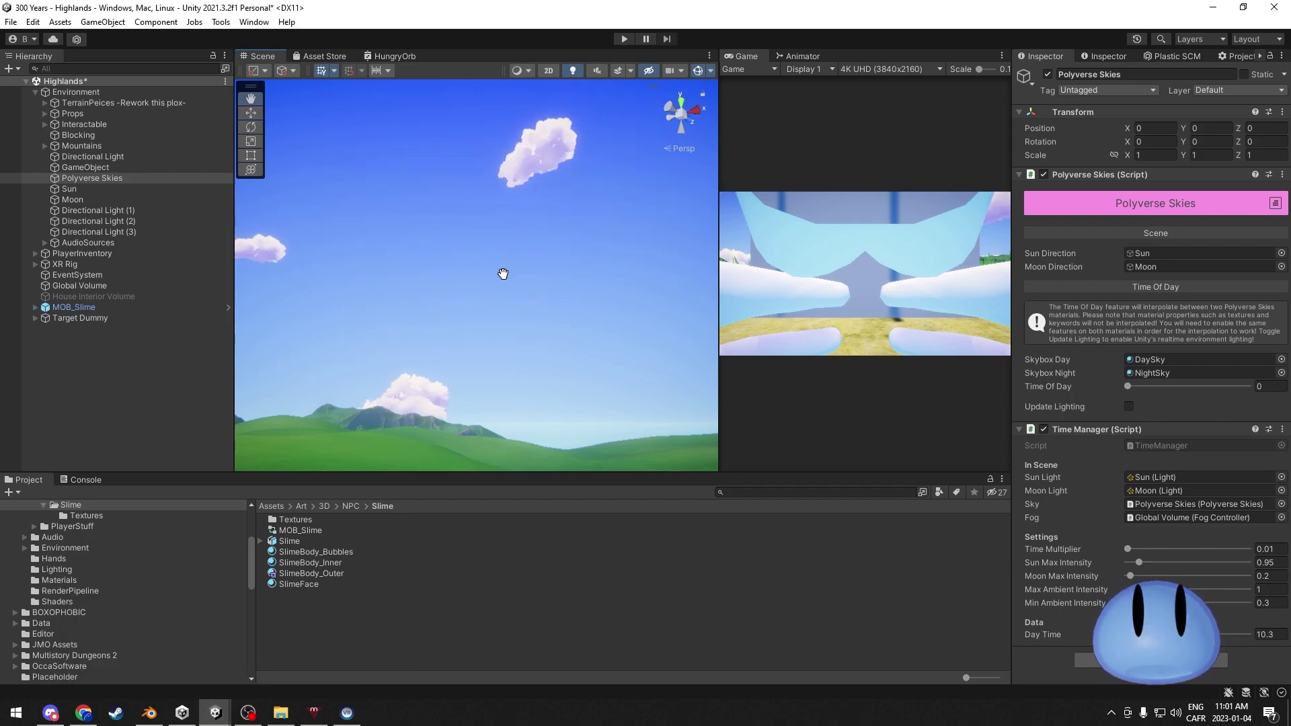
Step: Frame Polyverse Skies, then fly the Scene camera to view the sky and the hills
key("w")
key("f")
mouse_move(472, 201)
right_mouse_down()
mouse_move(568, 137)
mouse_move(538, 282)
mouse_move(517, 289)
mouse_move(500, 274)
mouse_move(476, 220)
right_mouse_up()
key("w")
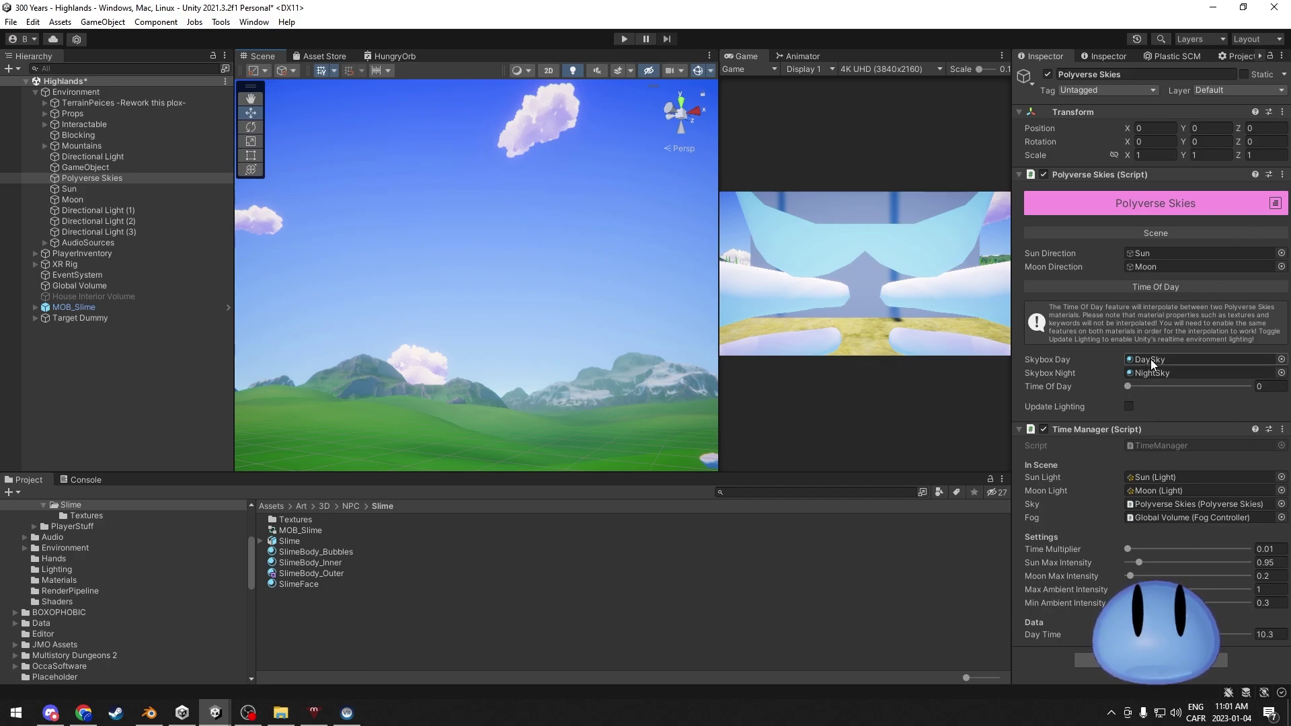
Step: Locate and open the DaySky material, checking its pattern cubemap list without changing it
left_click(1151, 359)
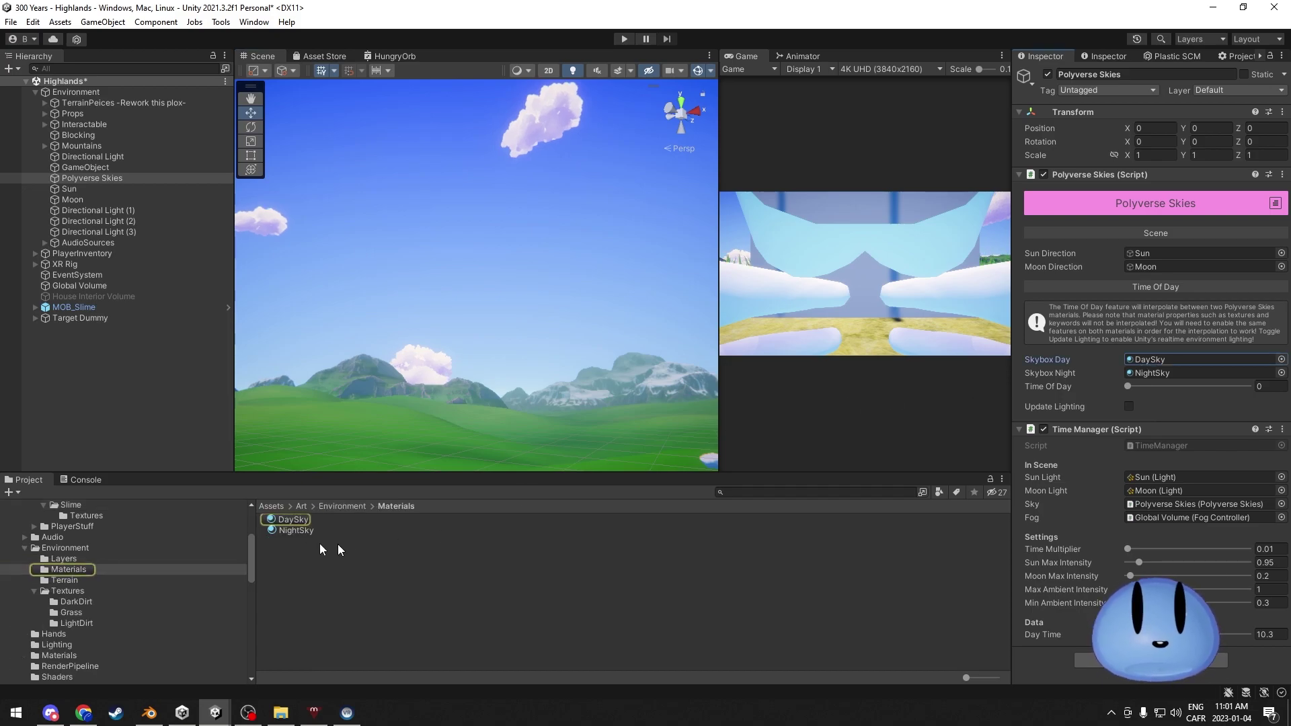
left_click(293, 519)
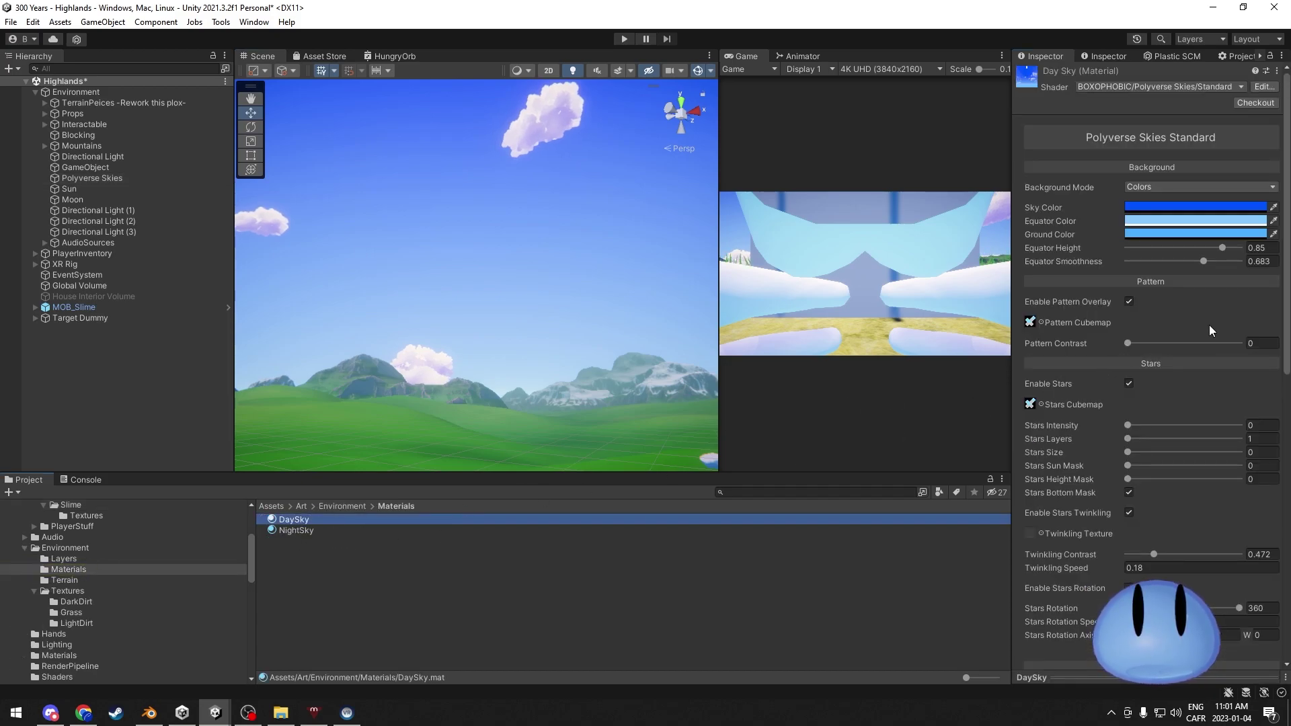
left_click_drag(1128, 327, 1049, 328)
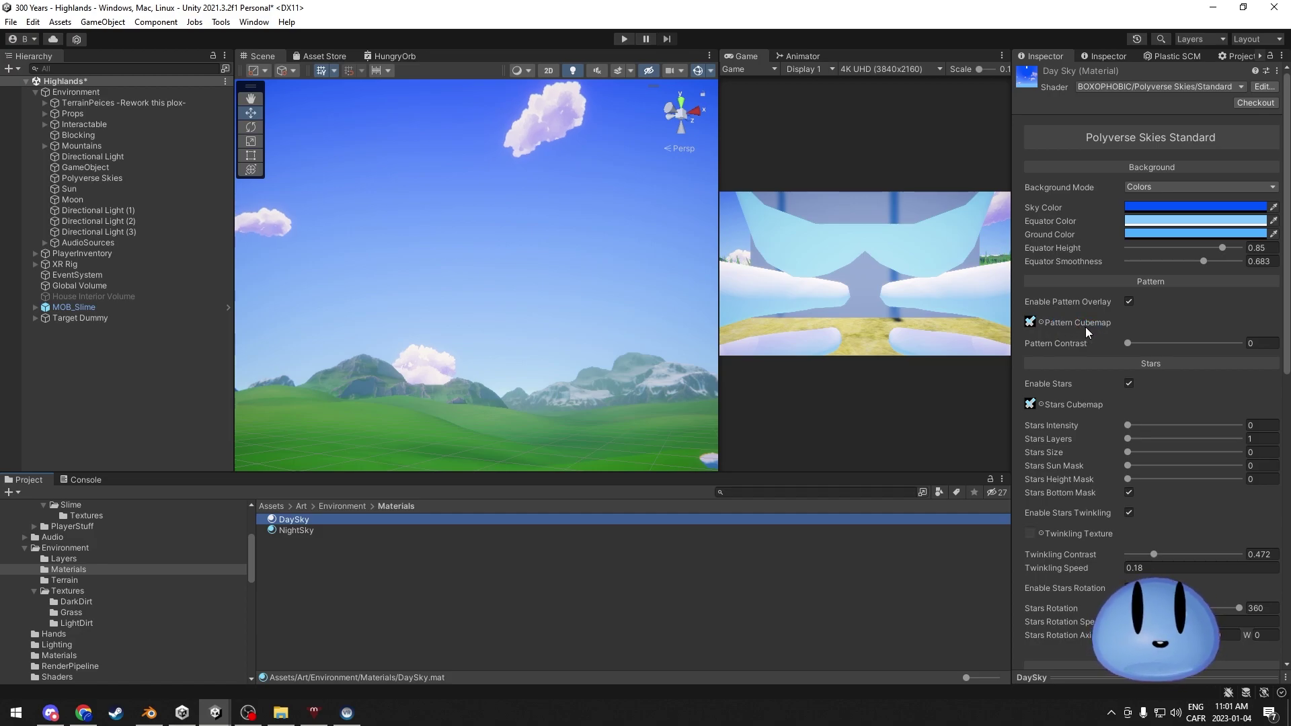
scroll(1085, 329, "down", 5)
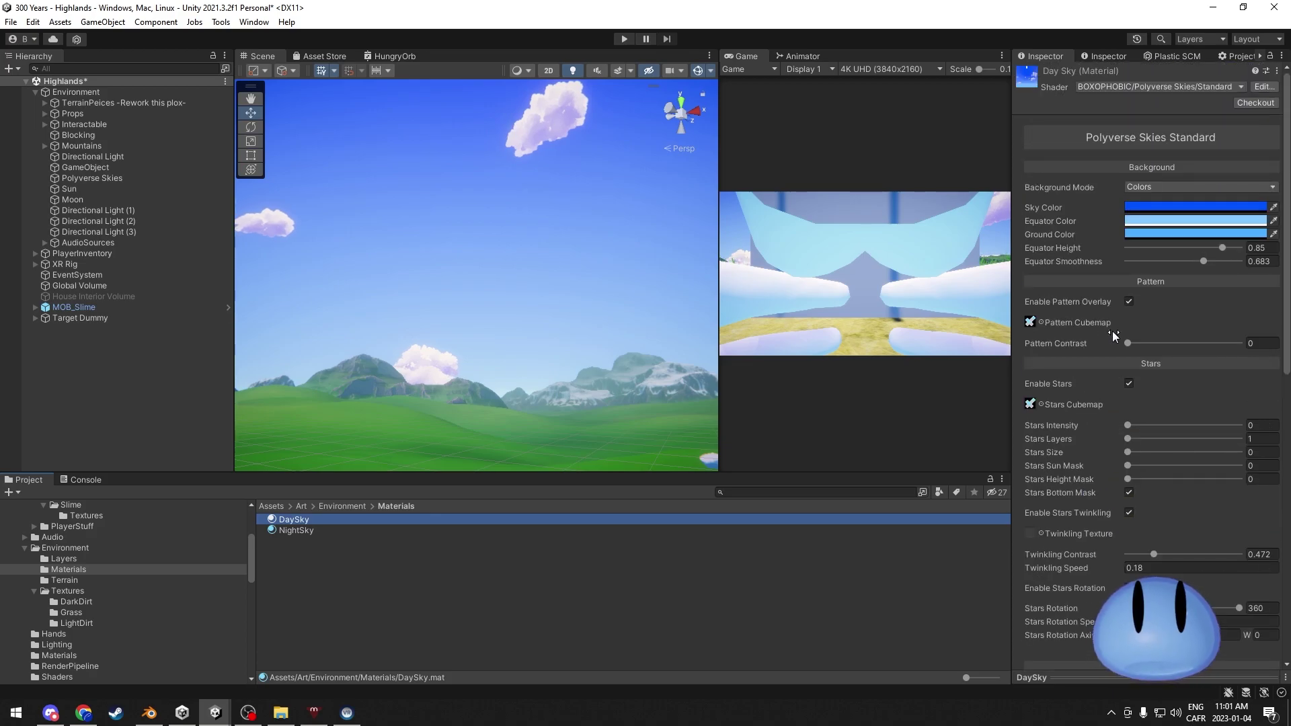
left_click(1040, 322)
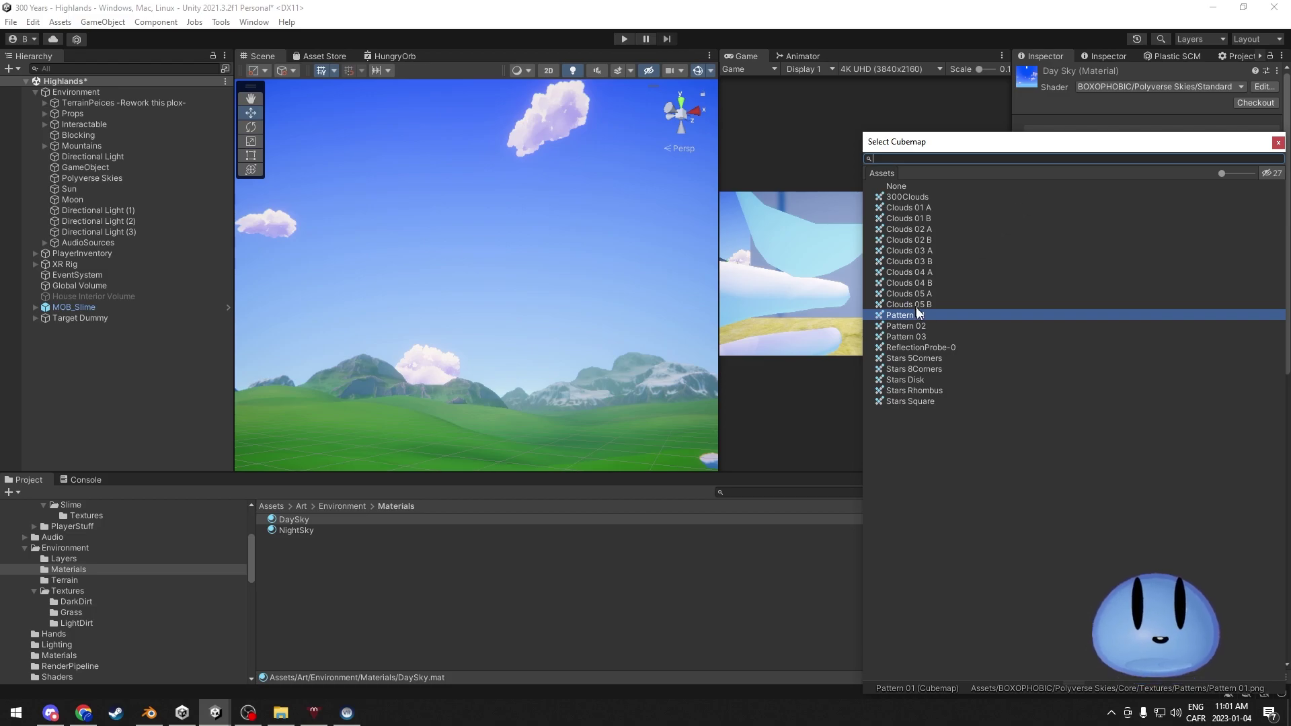
left_click(1277, 142)
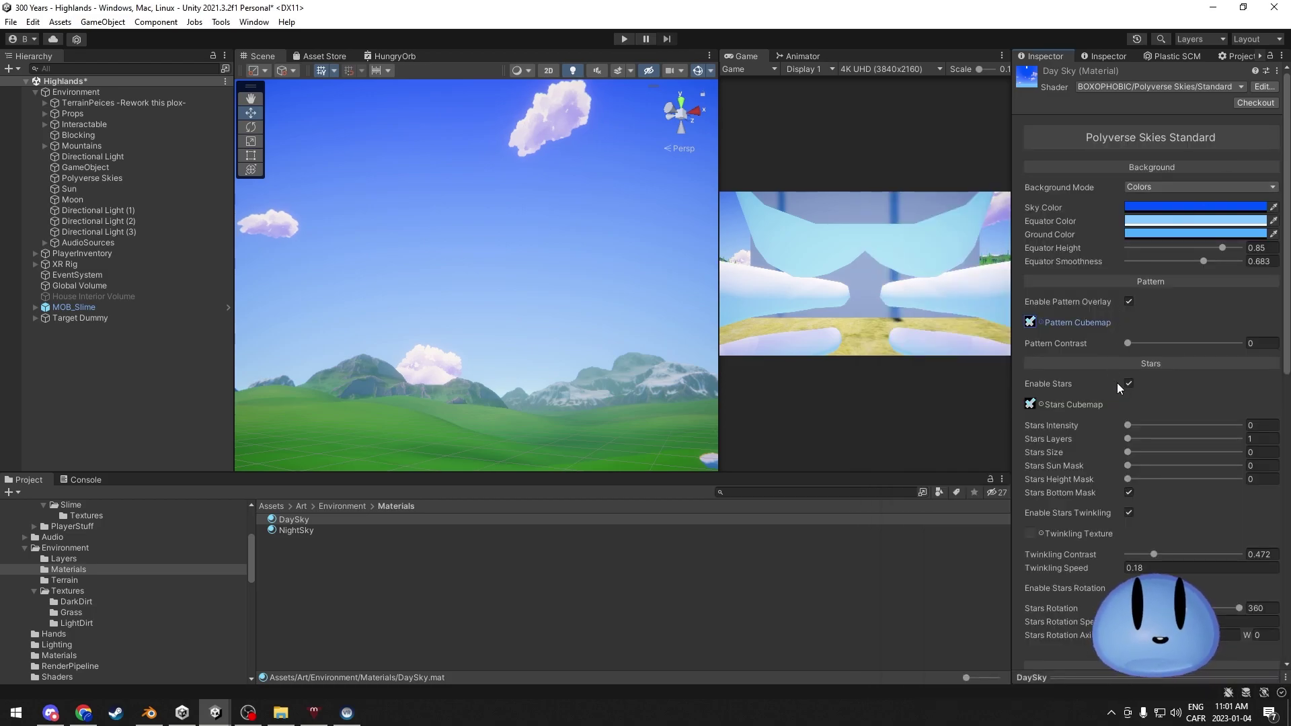
Step: Set DaySky's Clouds Cubemap to 300Clouds
scroll(1119, 387, "down", 15)
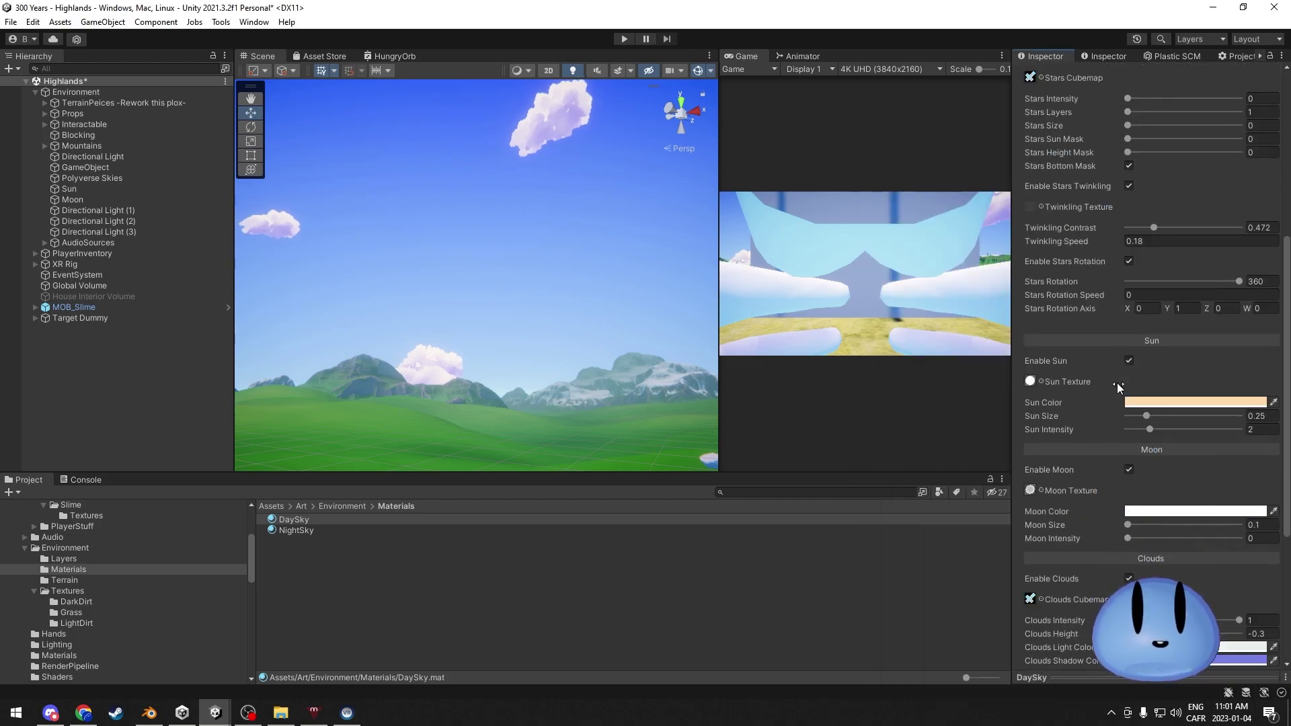
scroll(1118, 388, "down", 1)
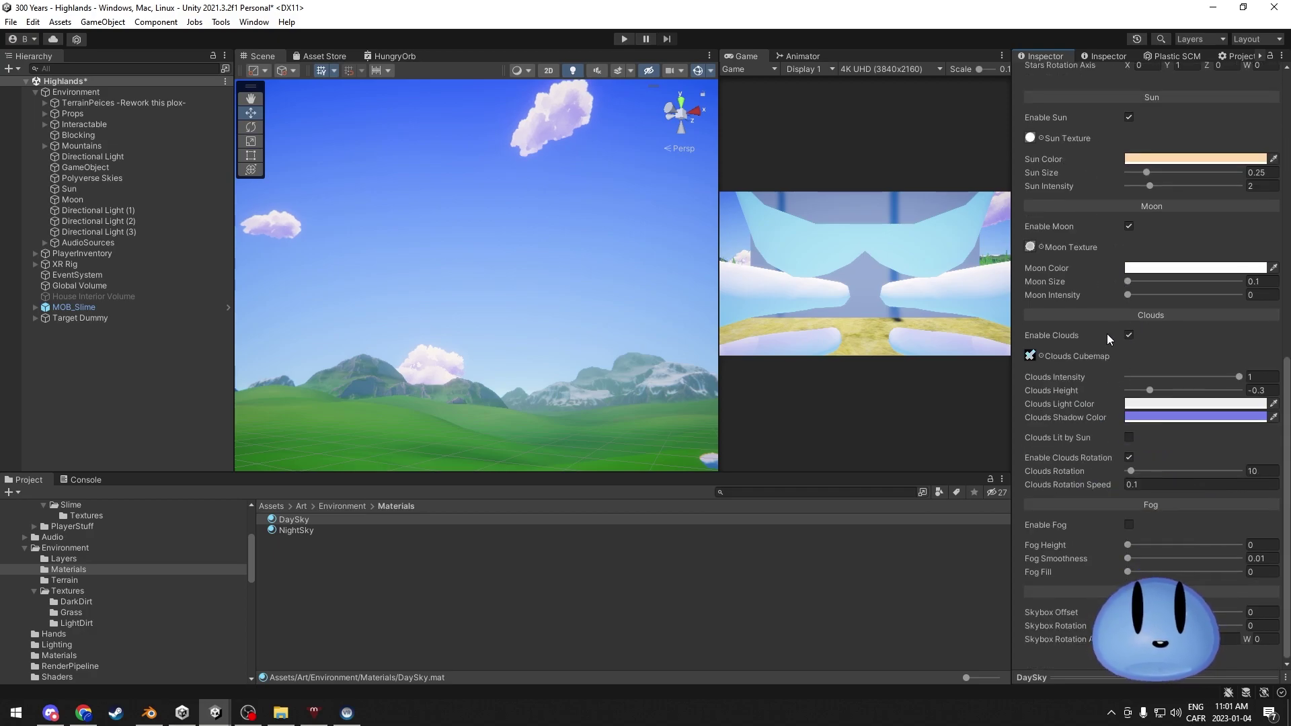
left_click(1042, 357)
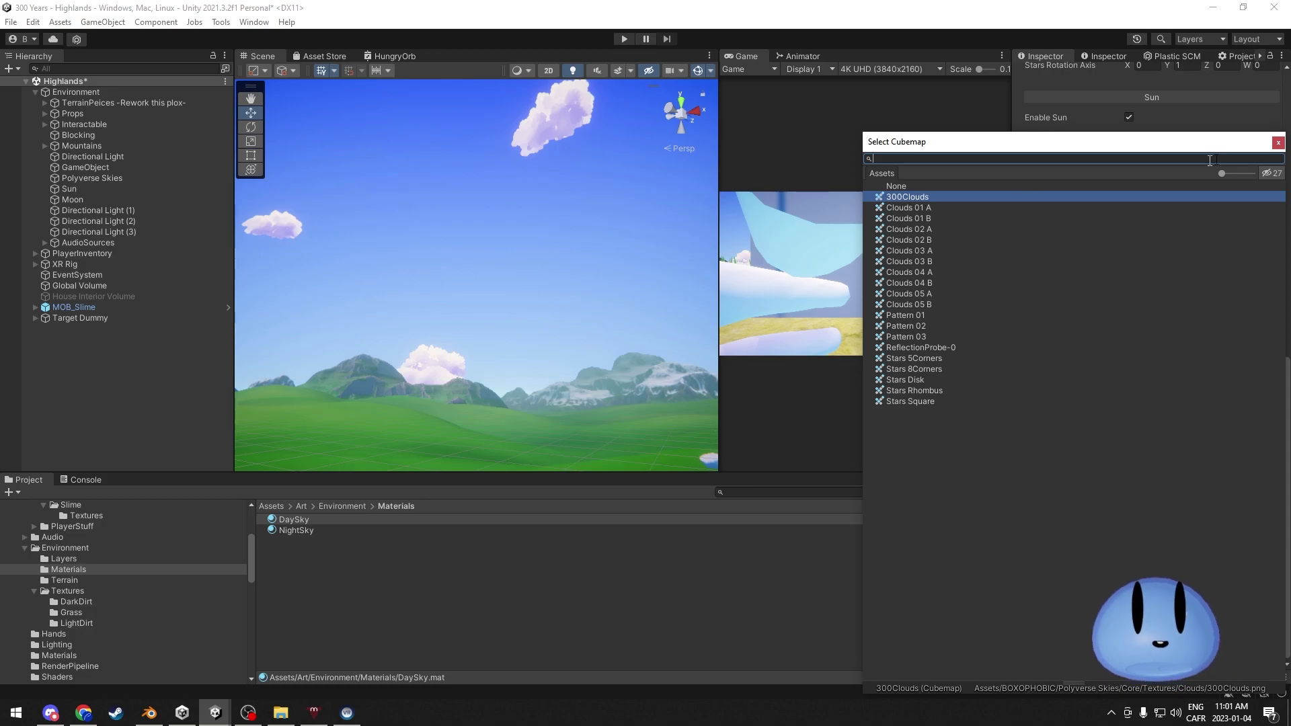
left_click(1278, 142)
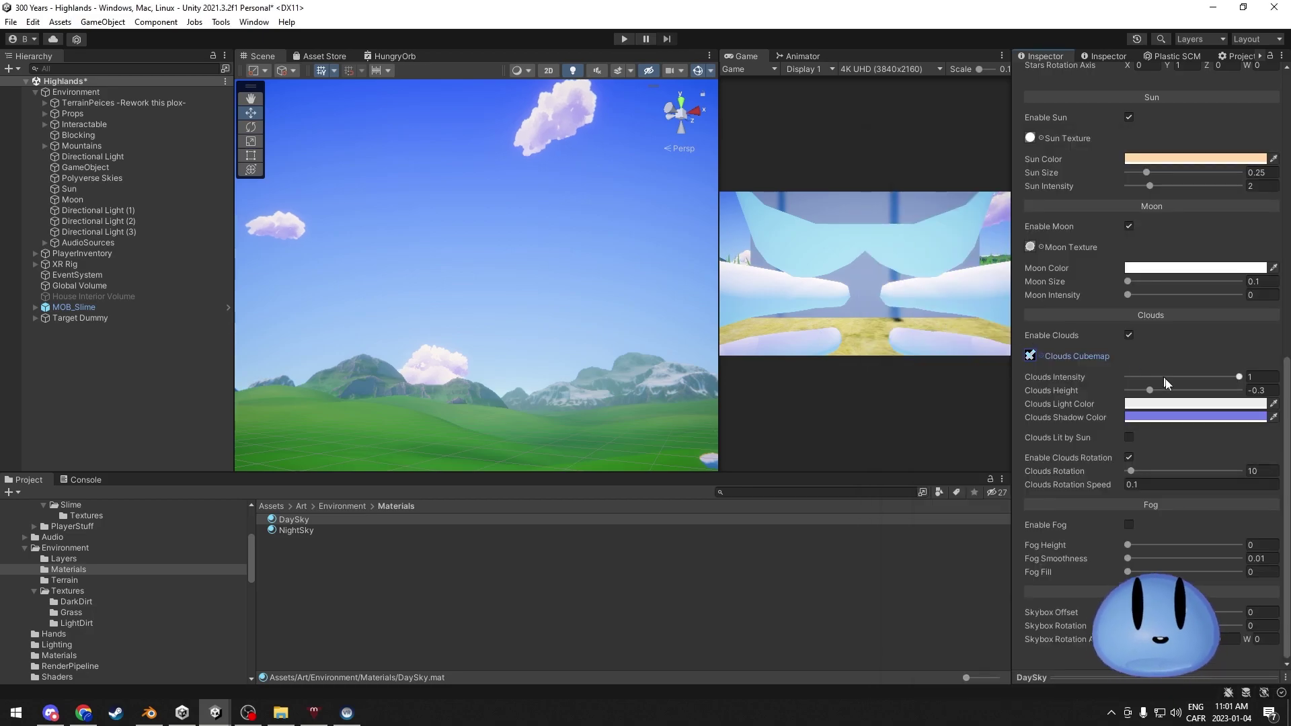
scroll(1169, 381, "up", 3)
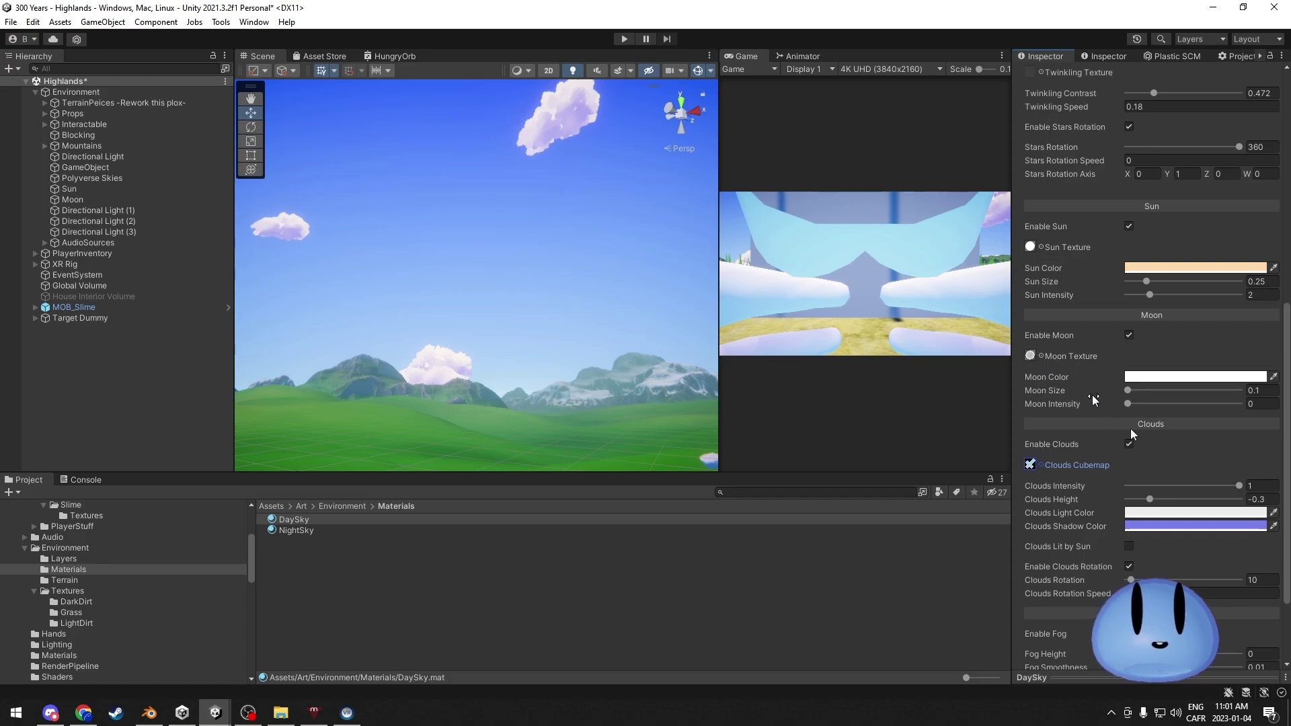
scroll(1134, 434, "up", 8)
scroll(1134, 432, "up", 2)
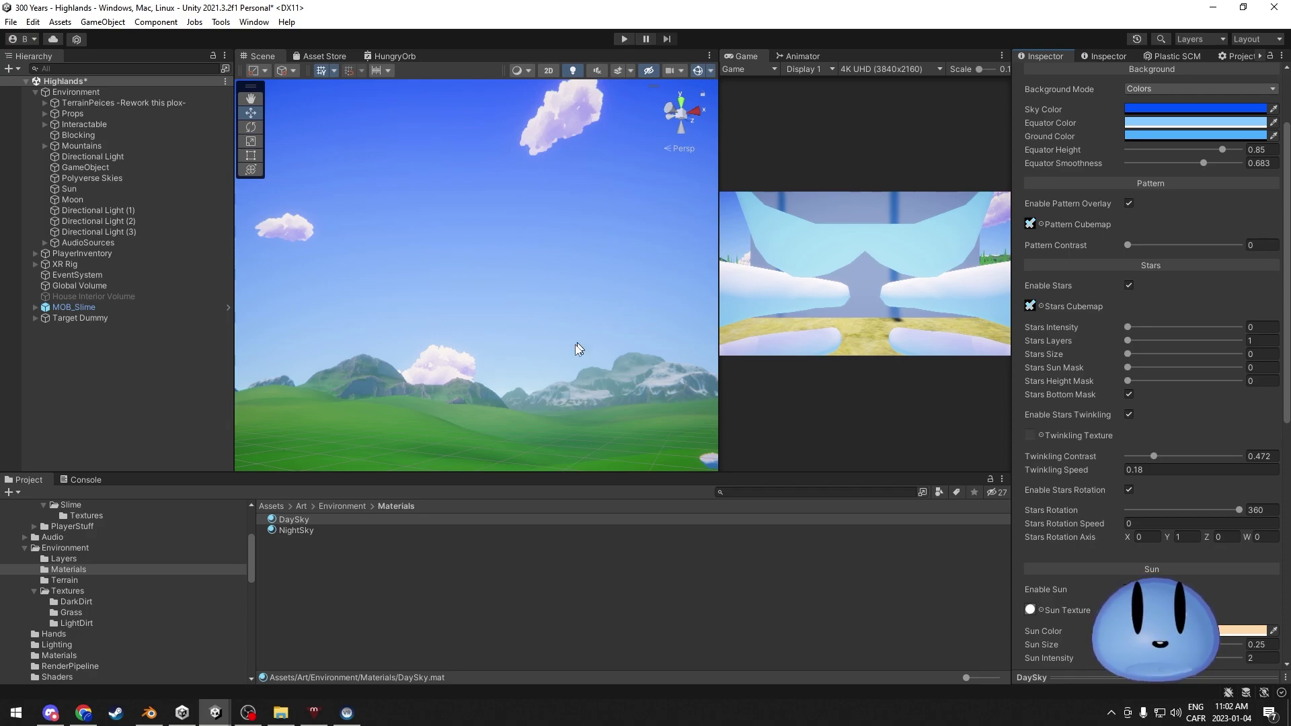
right_click_drag(546, 382, 369, 426)
scroll(1116, 450, "down", 10)
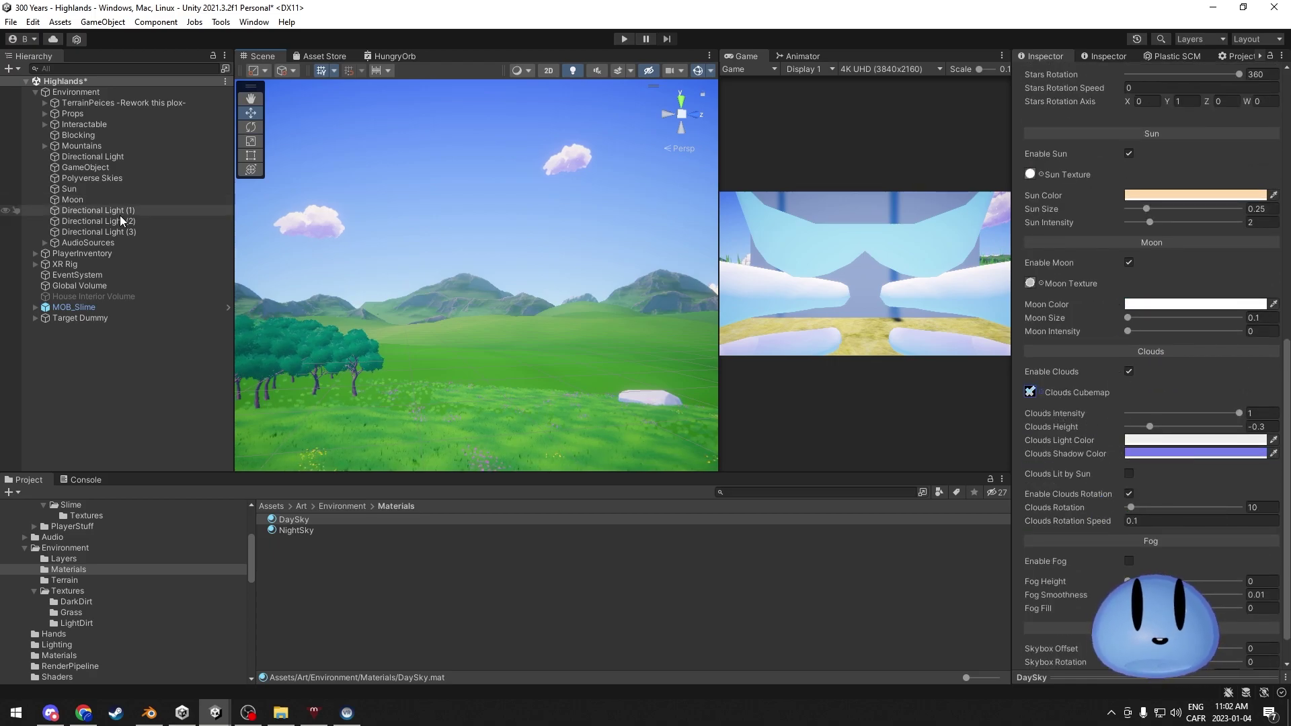
right_click_drag(562, 314, 381, 225)
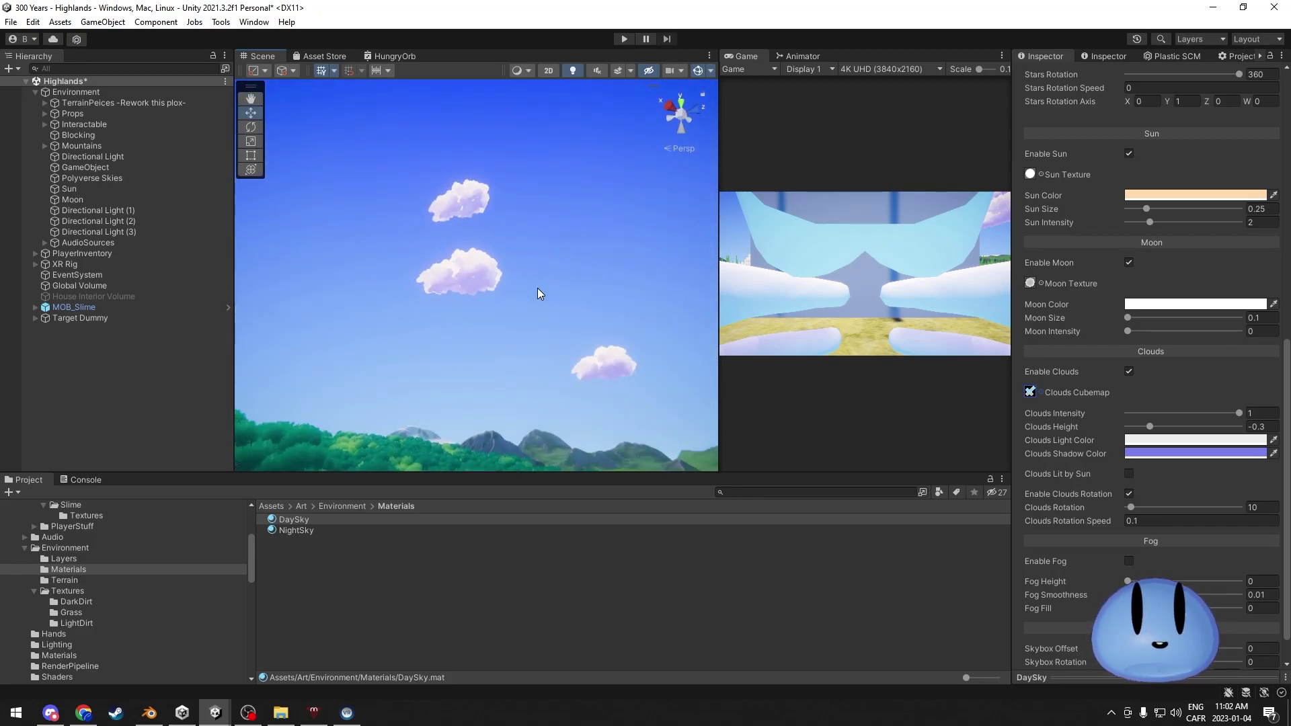
right_click_drag(539, 288, 343, 323)
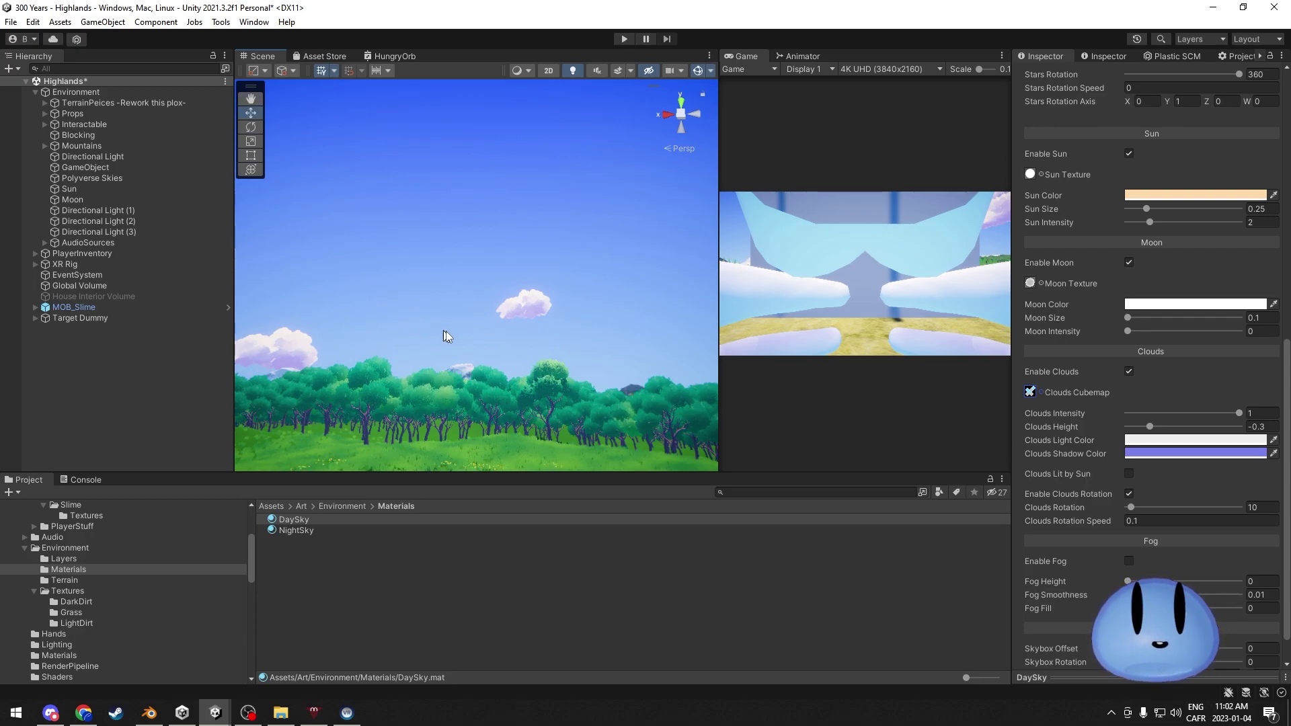
right_click_drag(449, 332, 464, 303)
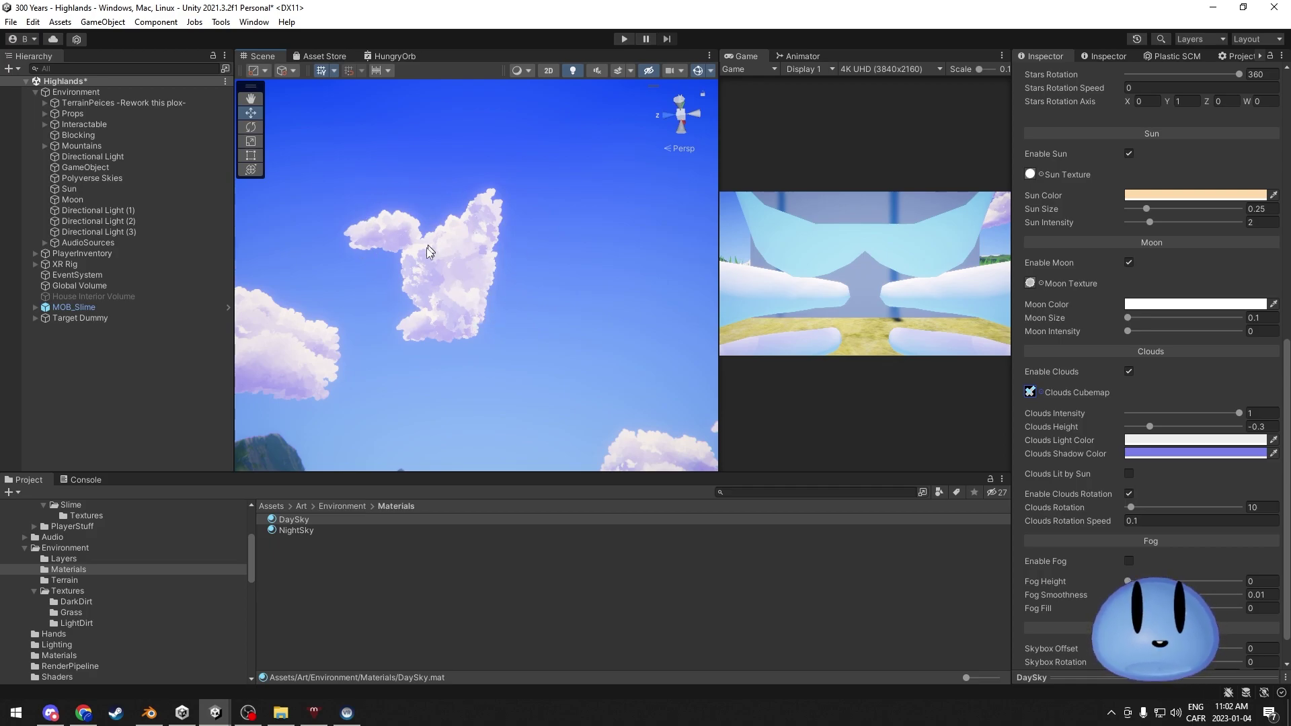
right_click_drag(550, 309, 466, 336)
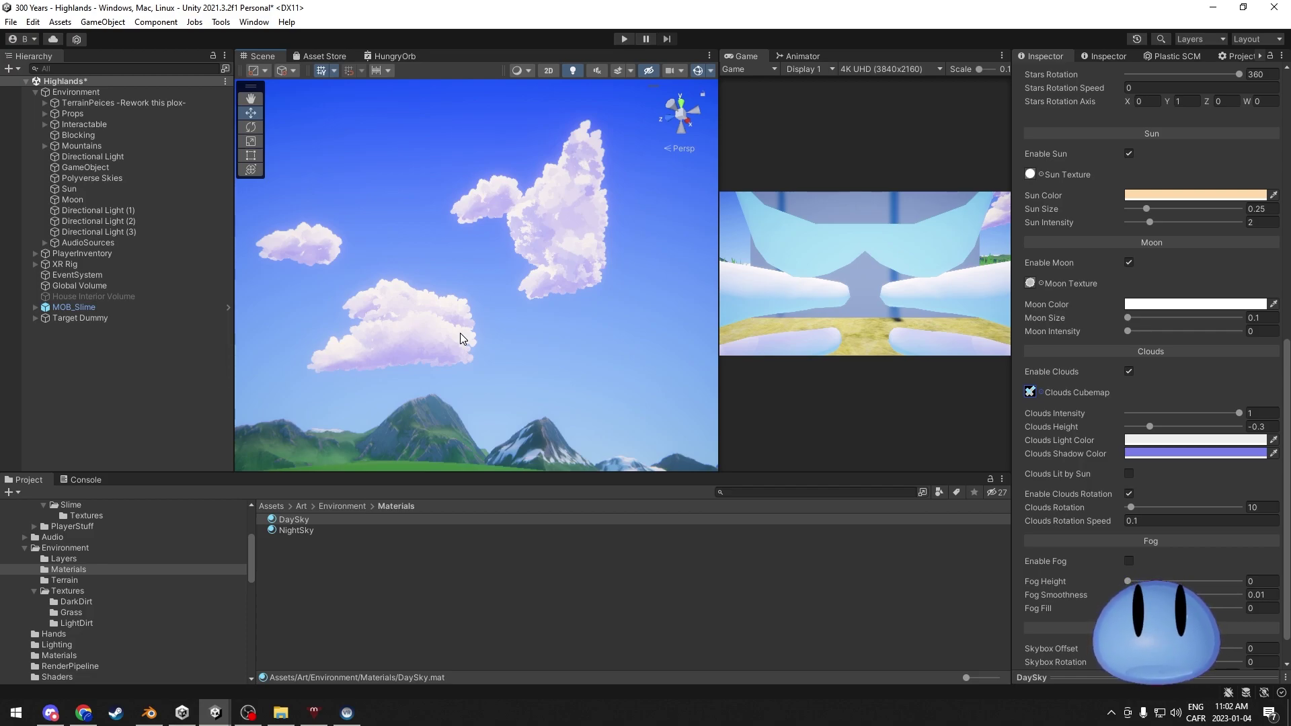
right_click_drag(460, 332, 429, 365)
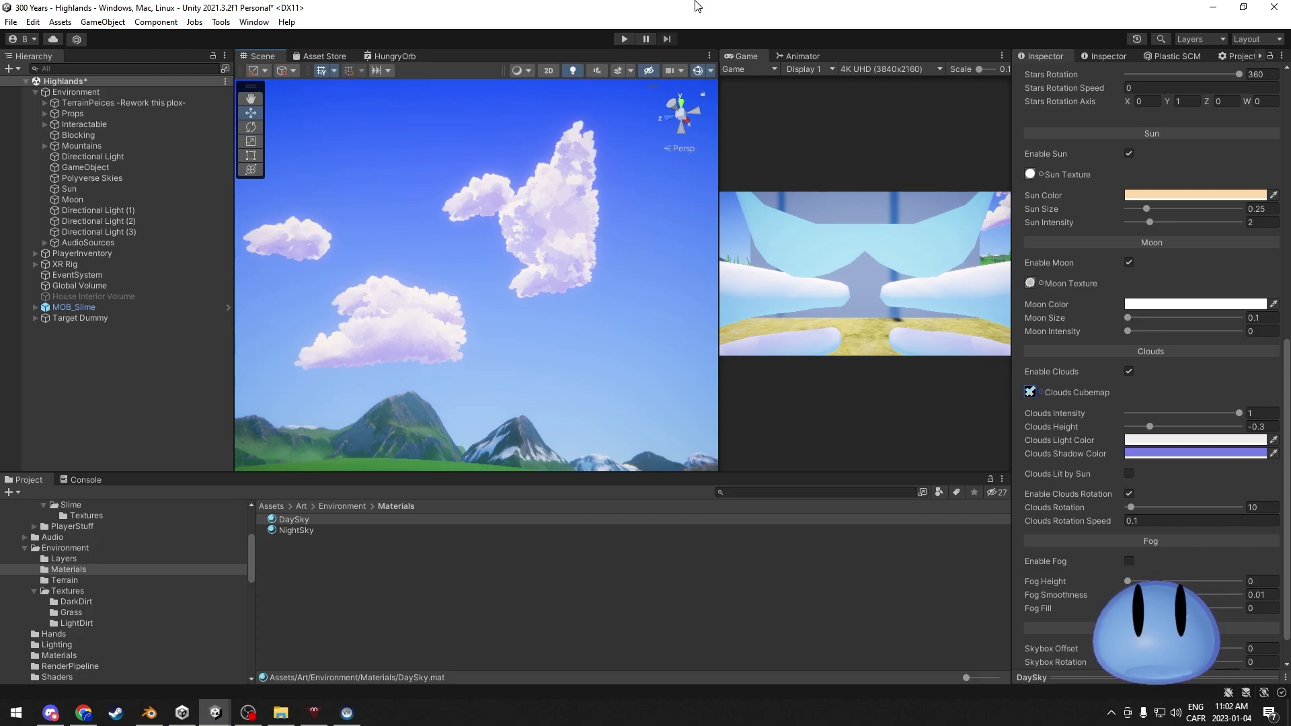